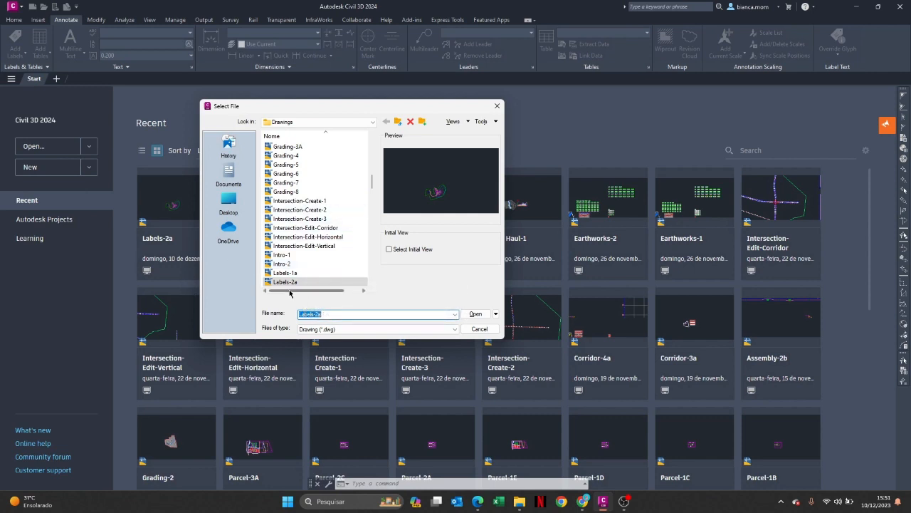
# Open the Labels-2a drawing and start Create Alignment from Objects with the Xref option
pyautogui.doubleClick(296, 280)
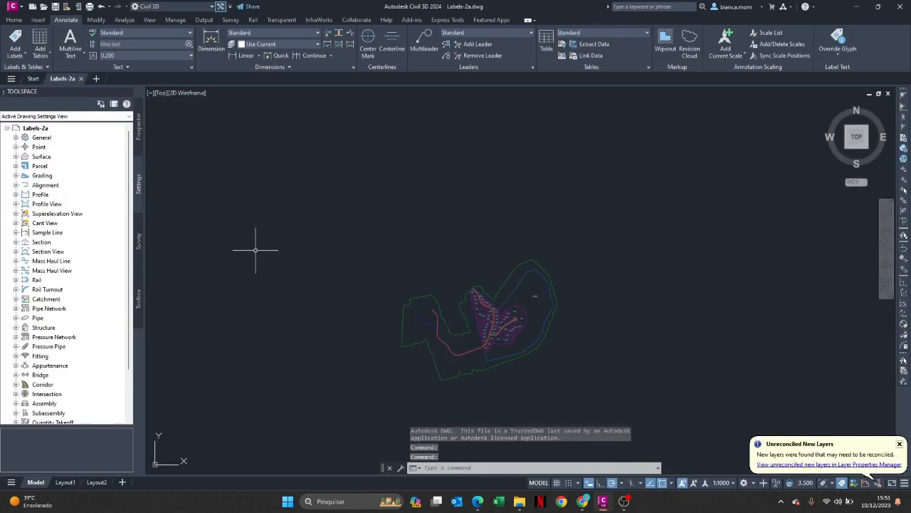
pyautogui.click(14, 20)
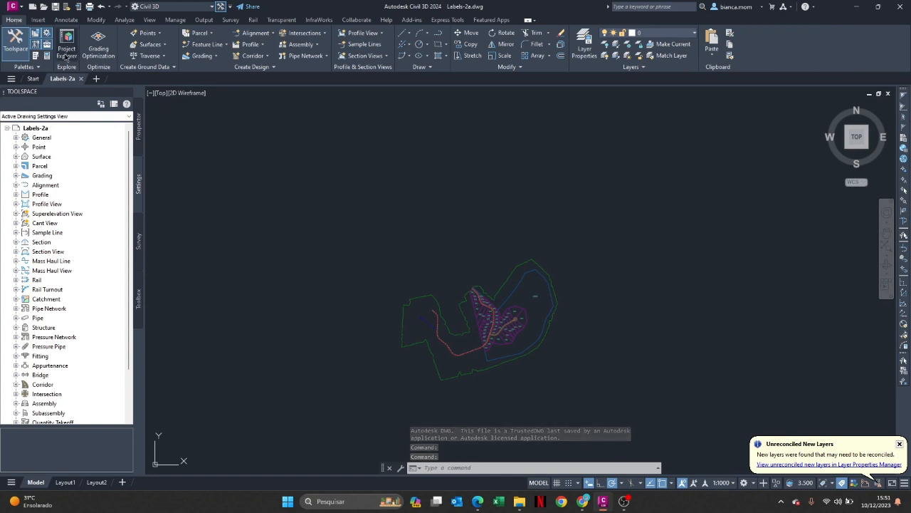
pyautogui.click(256, 34)
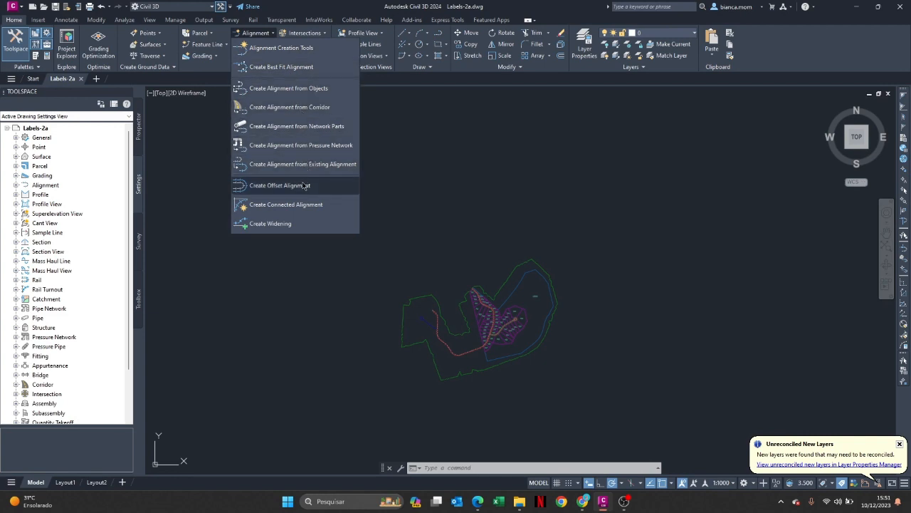
pyautogui.click(311, 89)
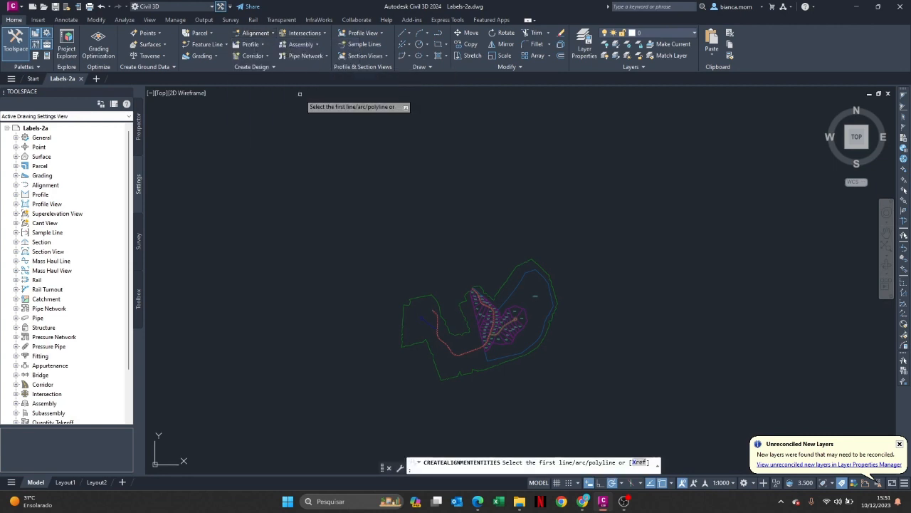
pyautogui.click(639, 463)
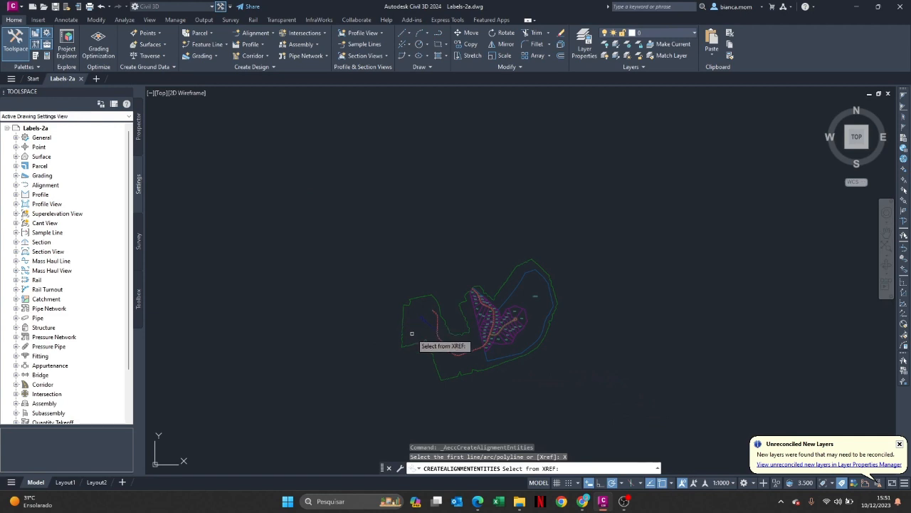
# Pick the blue xref polyline at the western end of the site as the alignment source and accept its direction
pyautogui.scroll(5, 414, 335)
pyautogui.scroll(8, 460, 289)
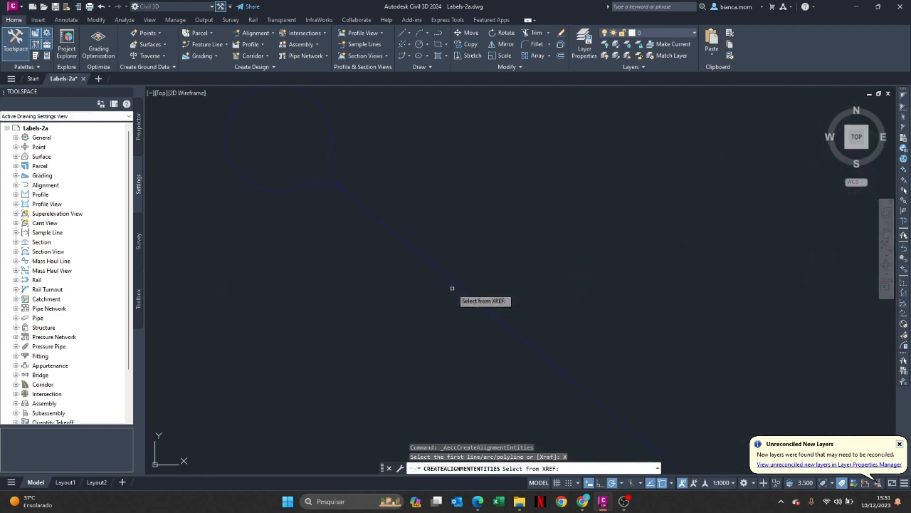
pyautogui.click(454, 283)
pyautogui.scroll(-10, 515, 307)
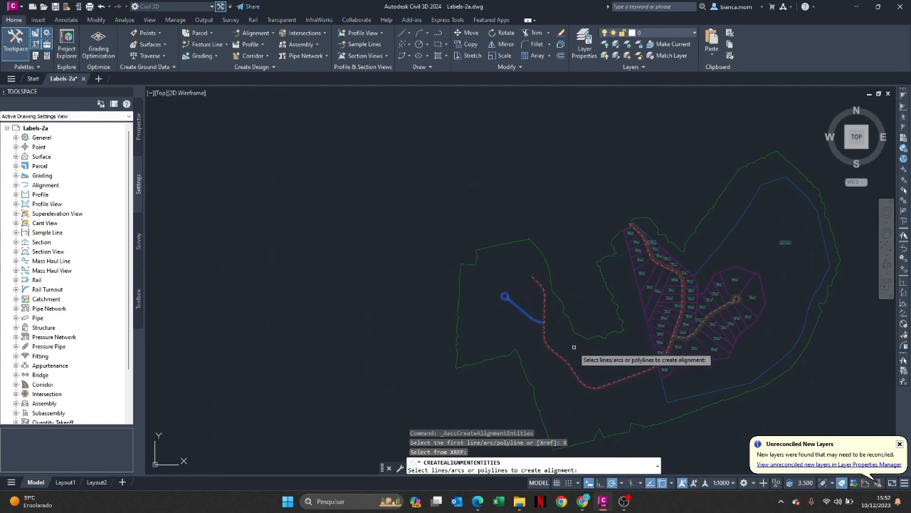
pyautogui.press('Return')
pyautogui.press('Return')
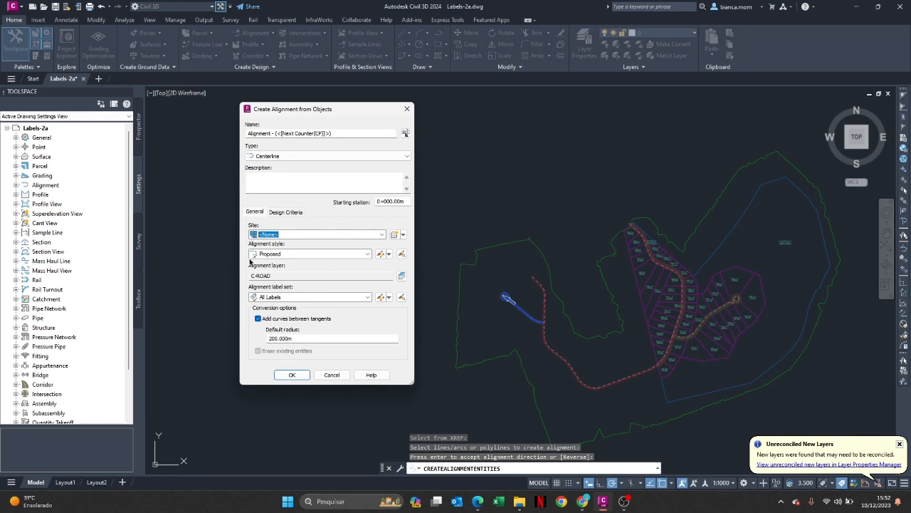
# Name the new alignment West Street
pyautogui.moveTo(333, 133); pyautogui.dragTo(178, 121)
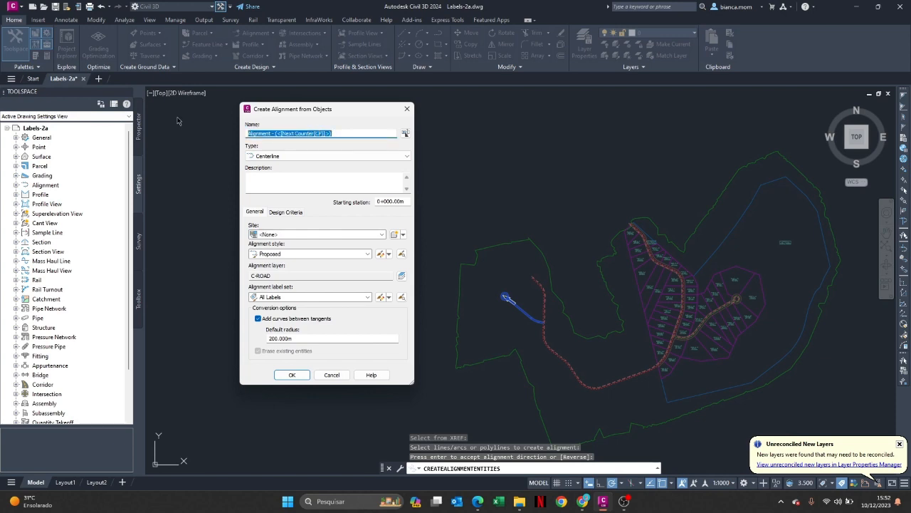
pyautogui.press('capslock')
pyautogui.write('W')
pyautogui.press('capslock')
pyautogui.write('est')
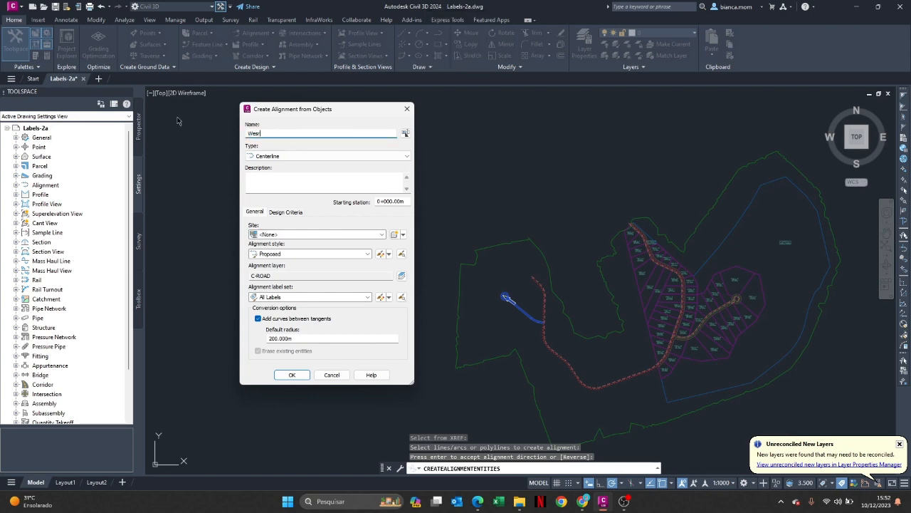
pyautogui.write('t')
pyautogui.press('capslock')
pyautogui.write('S')
pyautogui.press('capslock')
pyautogui.write('treet')
# Choose the Major Minor and Geometry Points label set for the alignment and create a copy of it
pyautogui.click(279, 297)
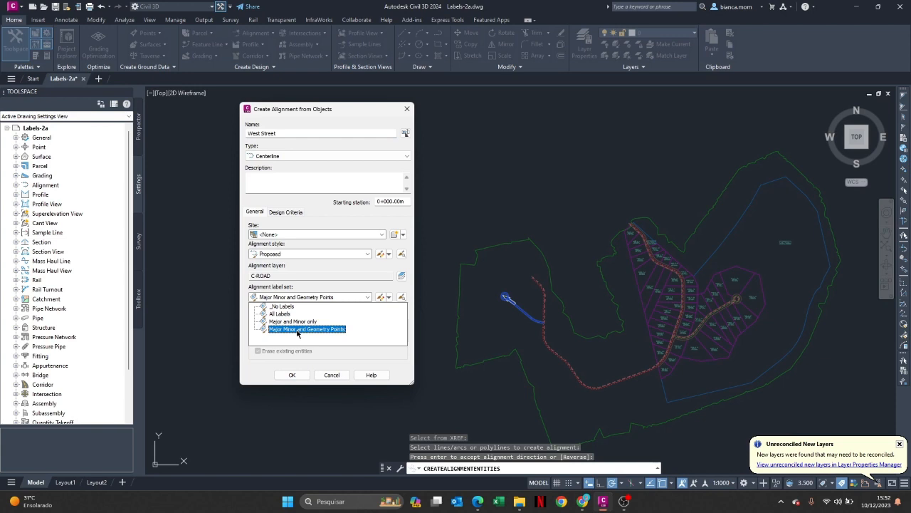
pyautogui.click(298, 331)
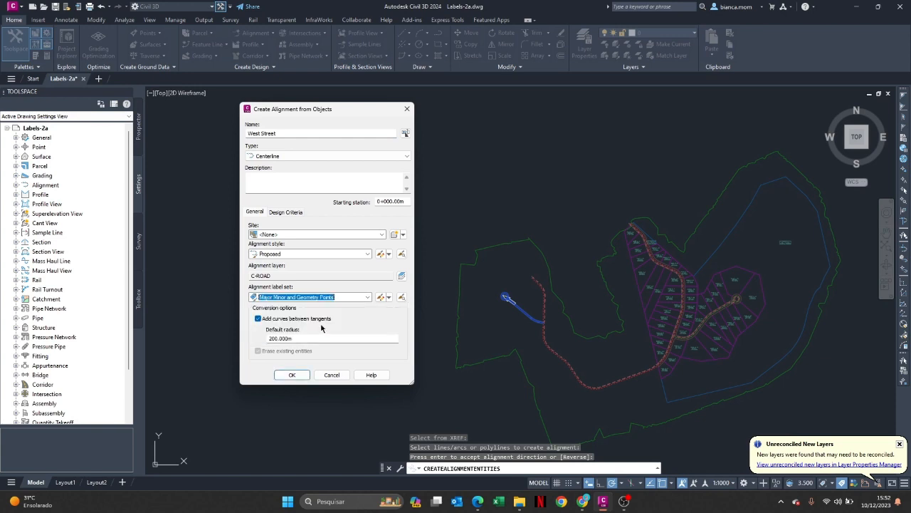
pyautogui.click(390, 298)
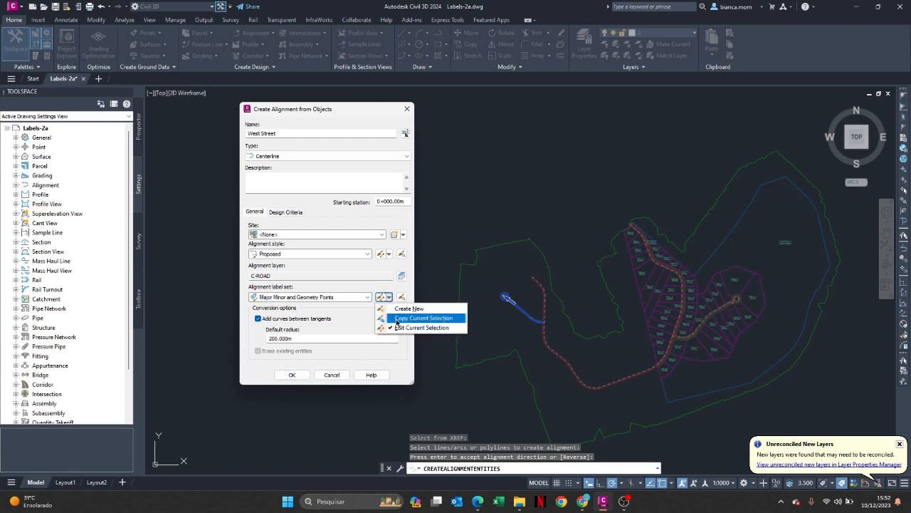
pyautogui.click(396, 319)
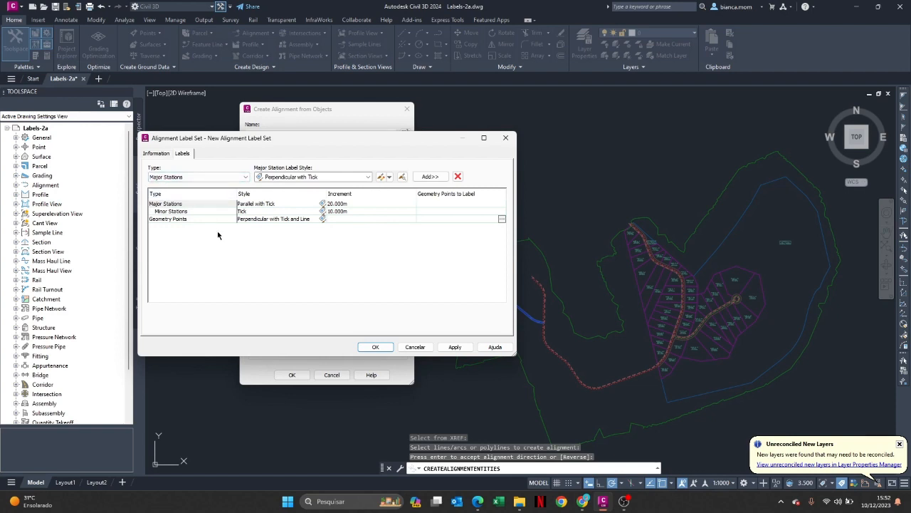
# Name the copied label set Major-Minor Stations and Start-End Points
pyautogui.click(156, 153)
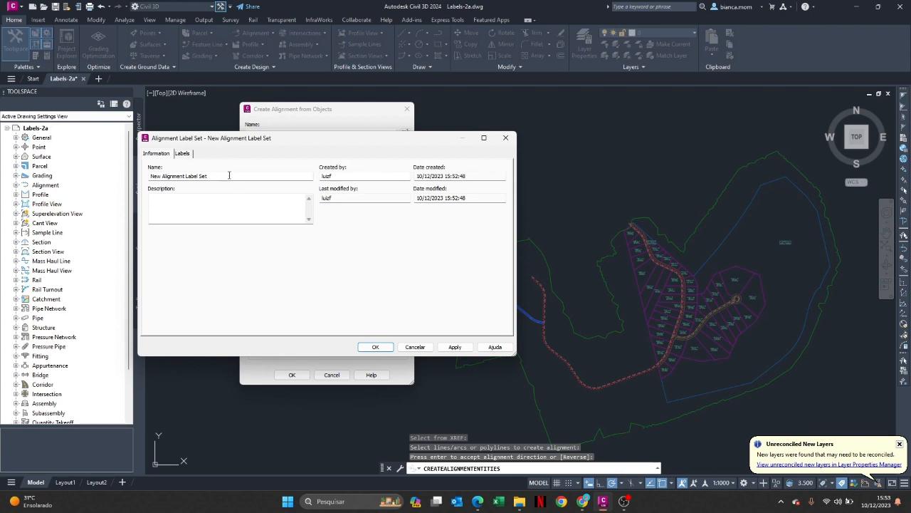
pyautogui.moveTo(230, 176); pyautogui.dragTo(151, 176)
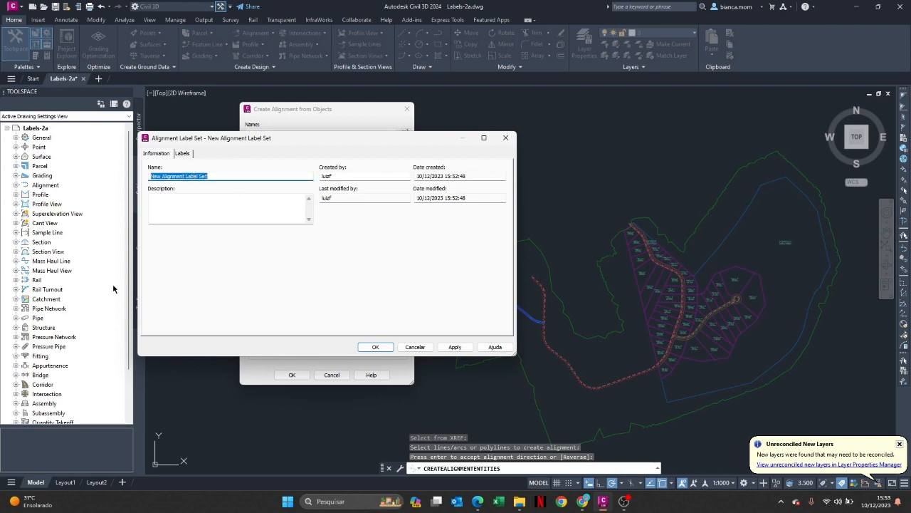
pyautogui.press('capslock')
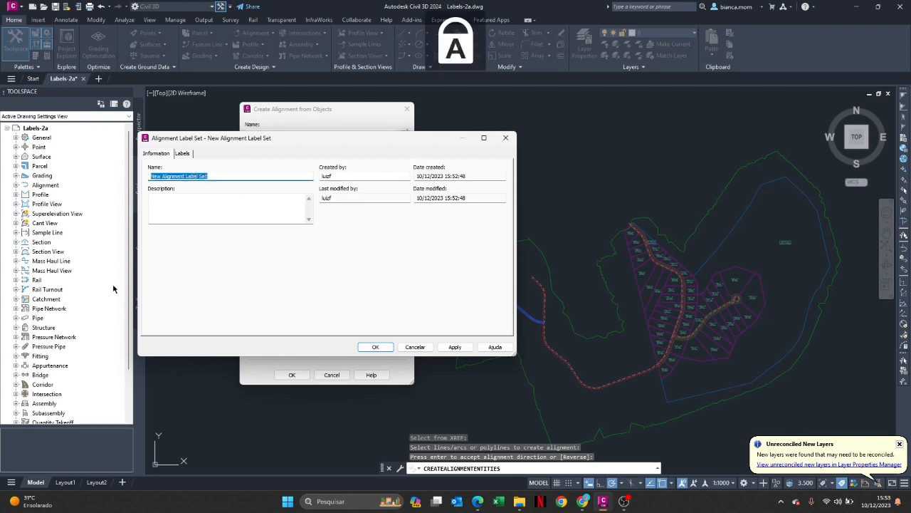
pyautogui.write('M')
pyautogui.press('capslock')
pyautogui.write('ajor')
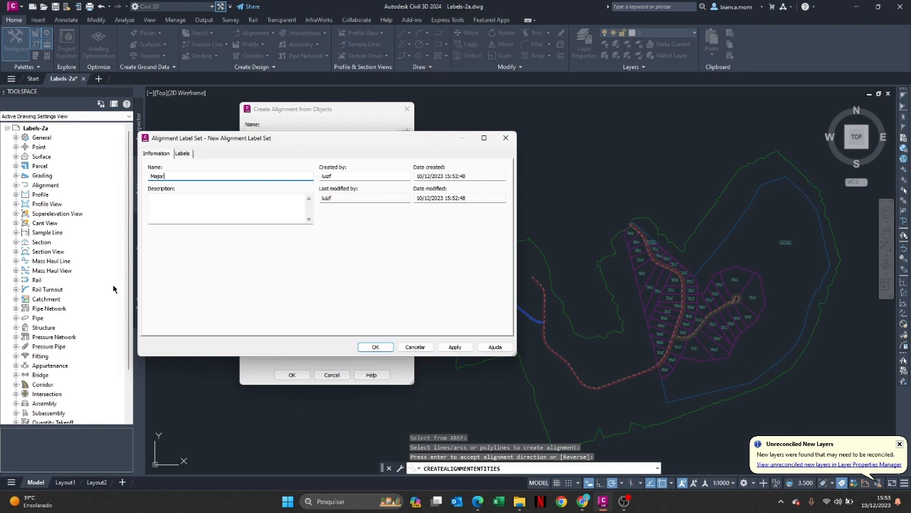
pyautogui.write('-')
pyautogui.press('capslock')
pyautogui.write('M')
pyautogui.press('capslock')
pyautogui.write('inor')
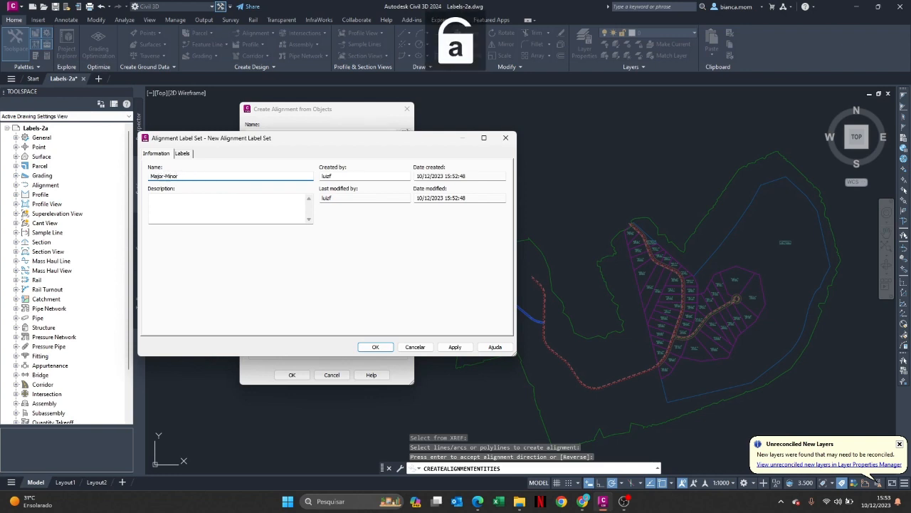
pyautogui.press('capslock')
pyautogui.write('S')
pyautogui.press('capslock')
pyautogui.write('tations ')
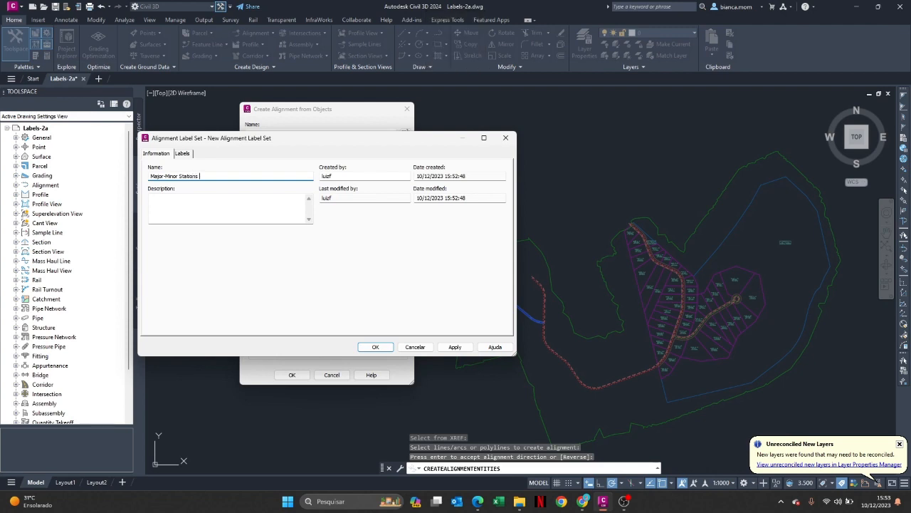
pyautogui.write('and')
pyautogui.press('capslock')
pyautogui.write('S')
pyautogui.press('capslock')
pyautogui.write('tart-')
pyautogui.press('capslock')
pyautogui.write('E')
pyautogui.press('capslock')
pyautogui.write('nd')
pyautogui.press('capslock')
pyautogui.write('P')
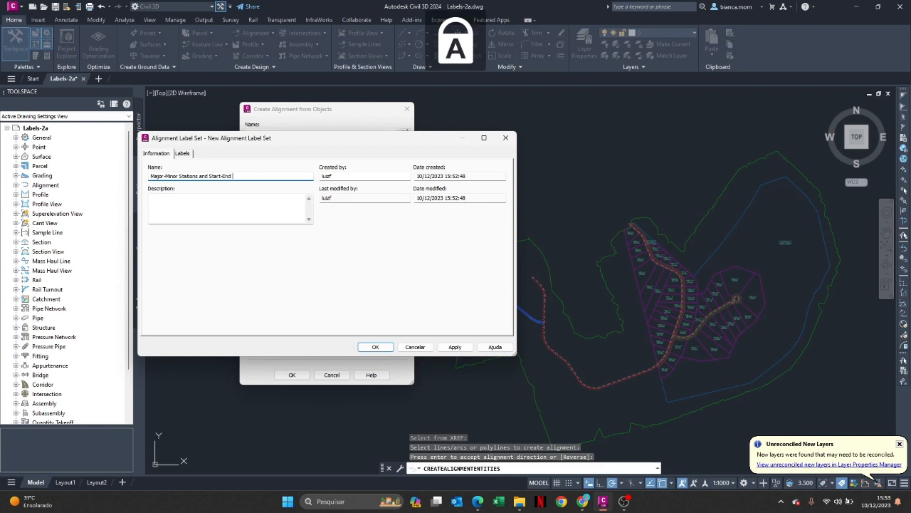
pyautogui.press('capslock')
pyautogui.write('oints')
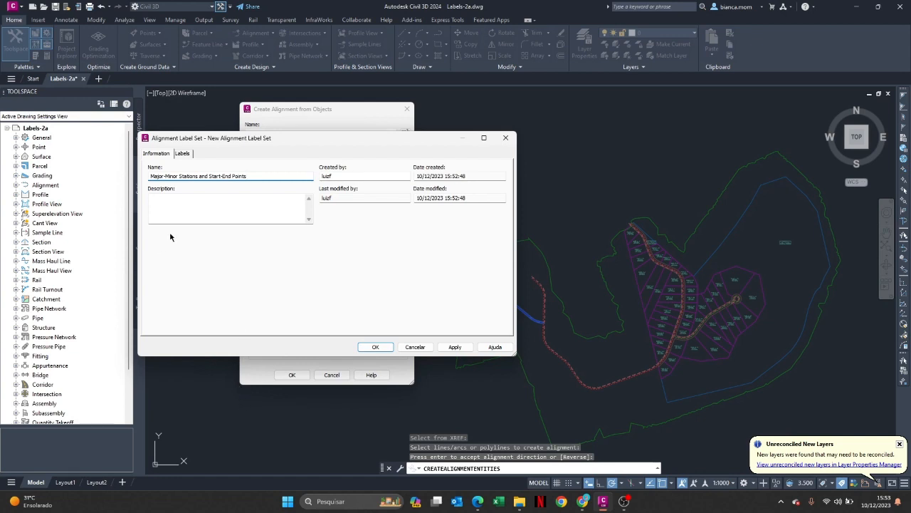
# Set the label style of the label set's Geometry Points entry to Alignment Start
pyautogui.click(182, 154)
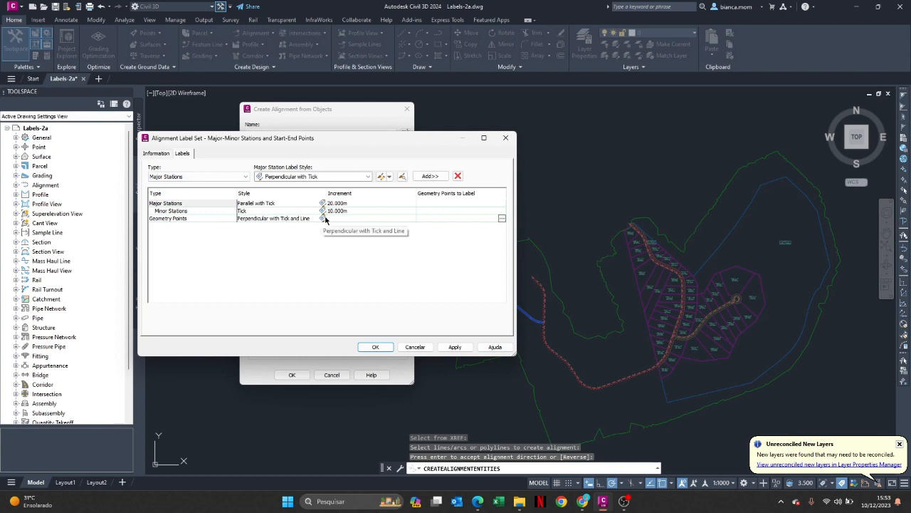
pyautogui.click(277, 219)
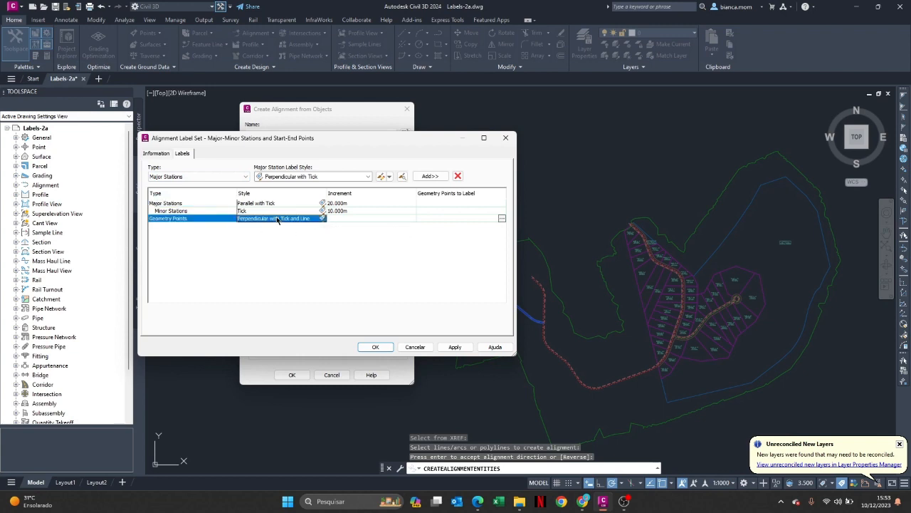
pyautogui.click(322, 219)
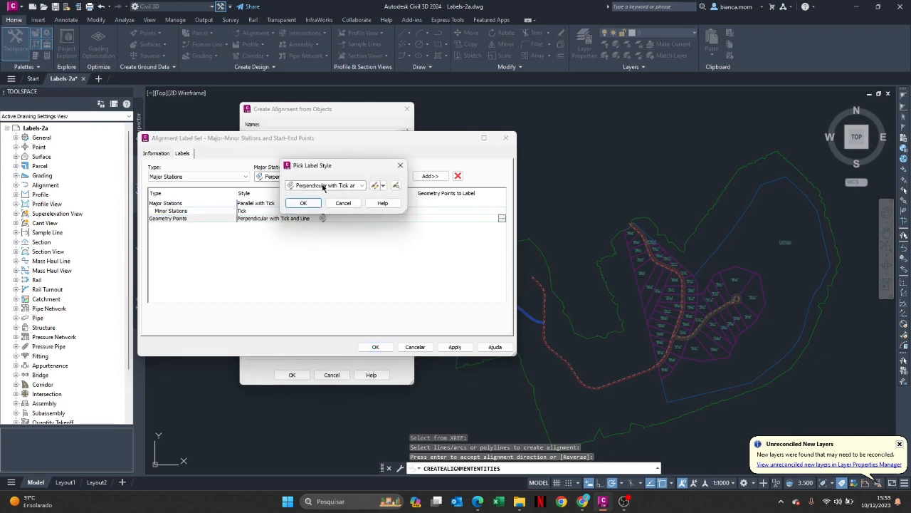
pyautogui.click(322, 187)
pyautogui.click(315, 211)
pyautogui.click(303, 203)
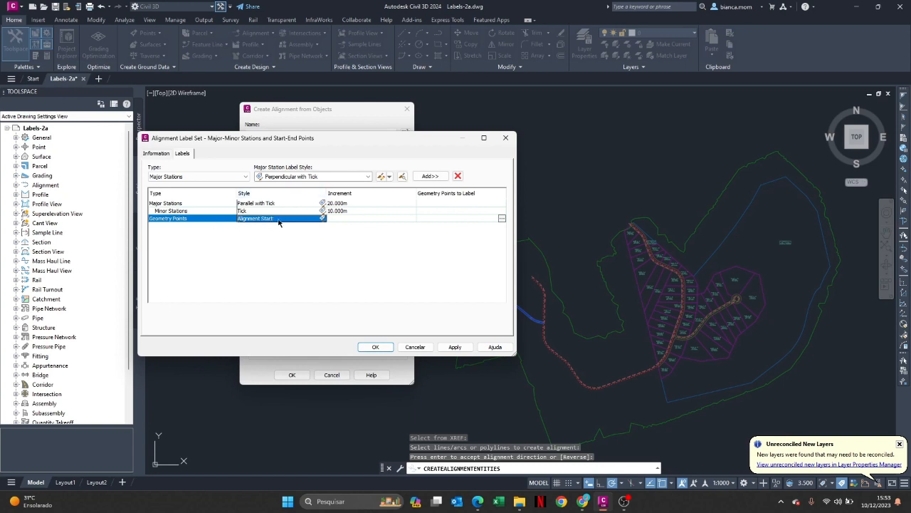
# Limit the Alignment Start geometry point labels to the Alignment Beginning point only
pyautogui.click(502, 218)
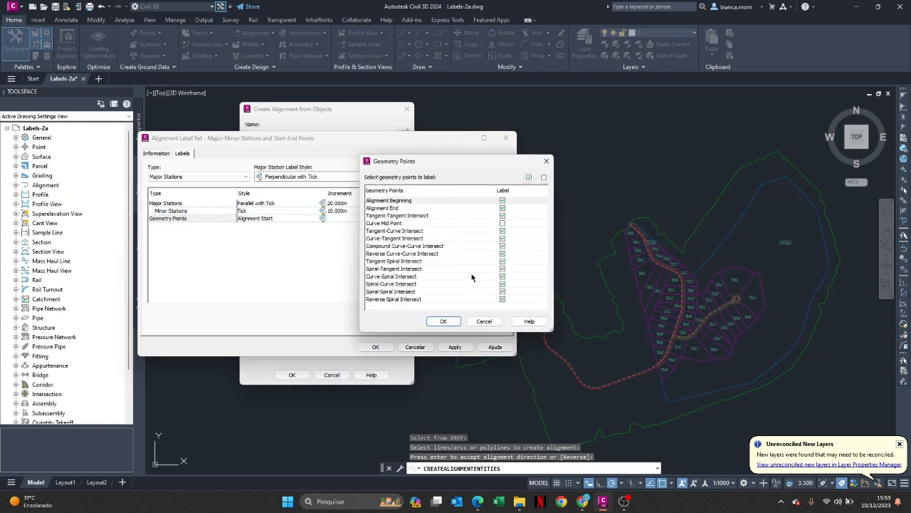
pyautogui.click(542, 178)
pyautogui.click(503, 201)
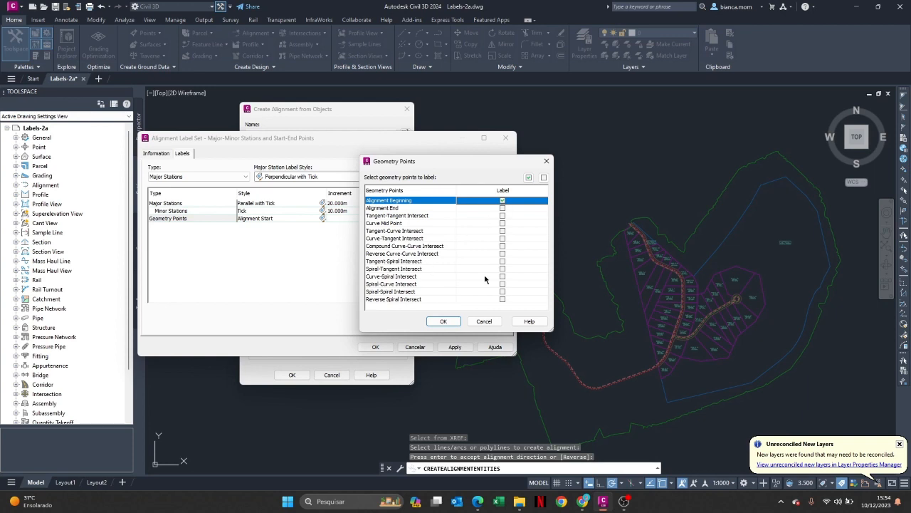
pyautogui.click(453, 324)
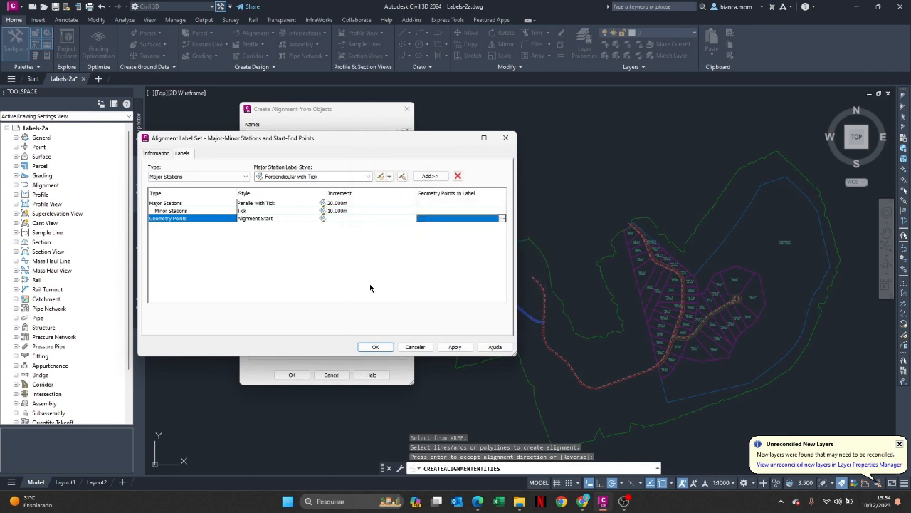
# Add a Geometry Points entry with the Alignment End label style to the label set, labelling only the Alignment End point
pyautogui.click(206, 178)
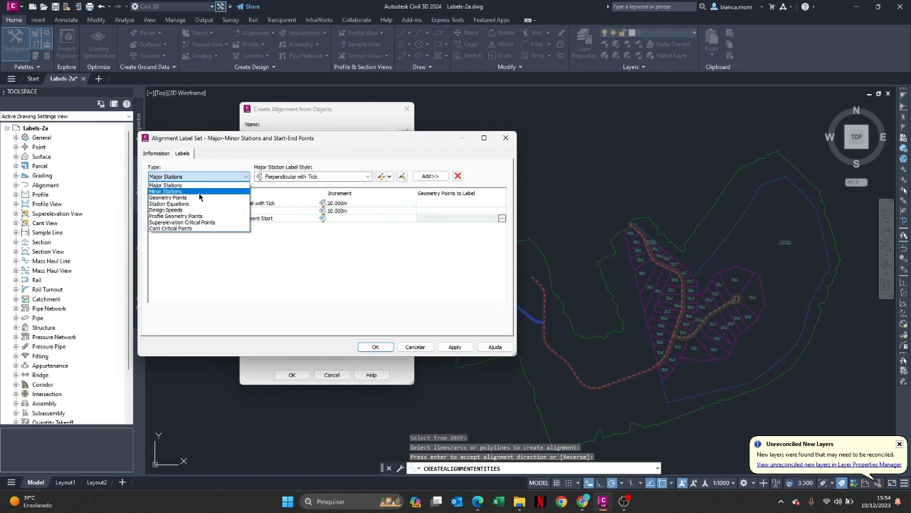
pyautogui.click(192, 197)
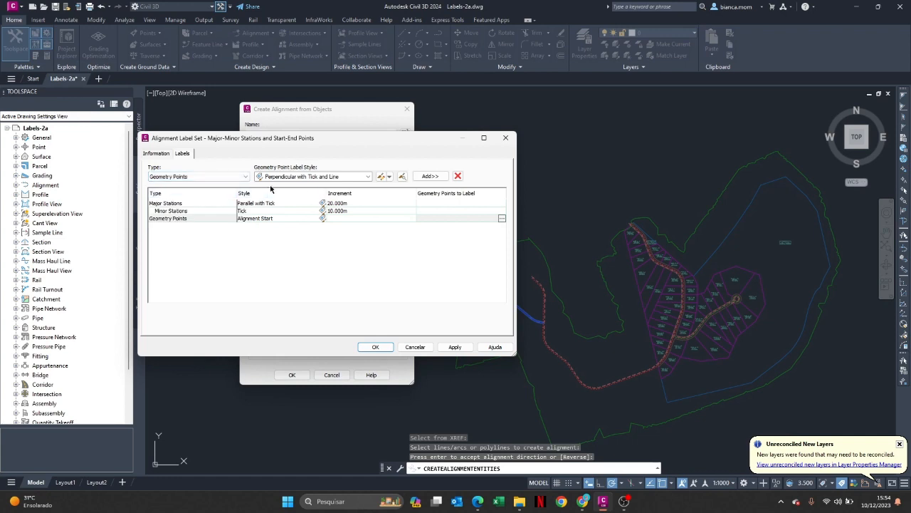
pyautogui.click(278, 178)
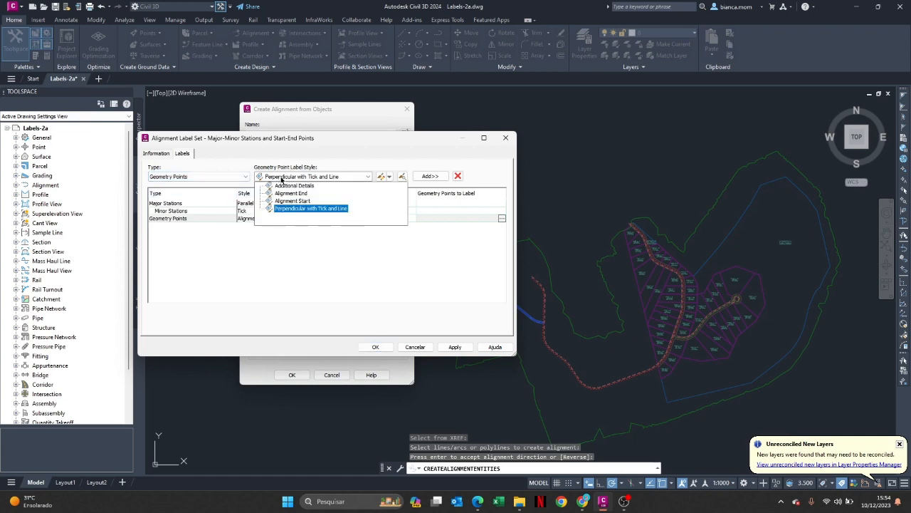
pyautogui.click(313, 193)
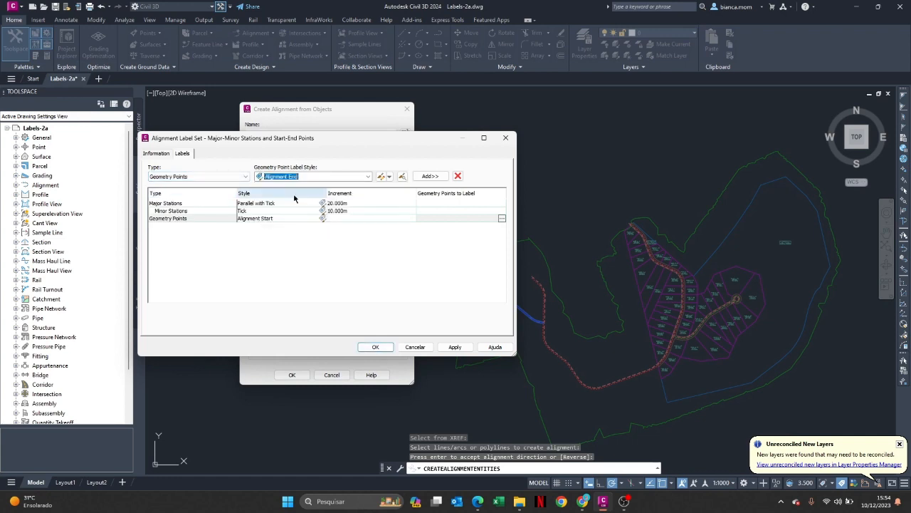
pyautogui.click(429, 176)
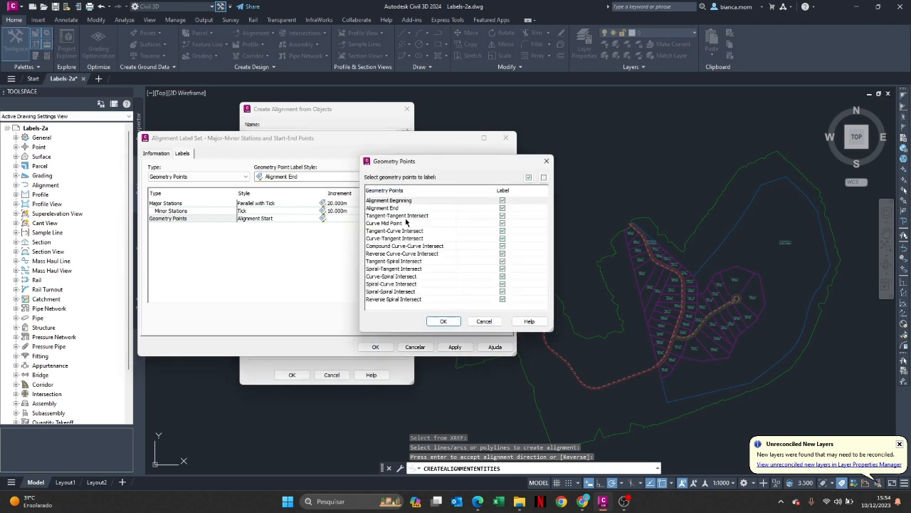
pyautogui.click(543, 177)
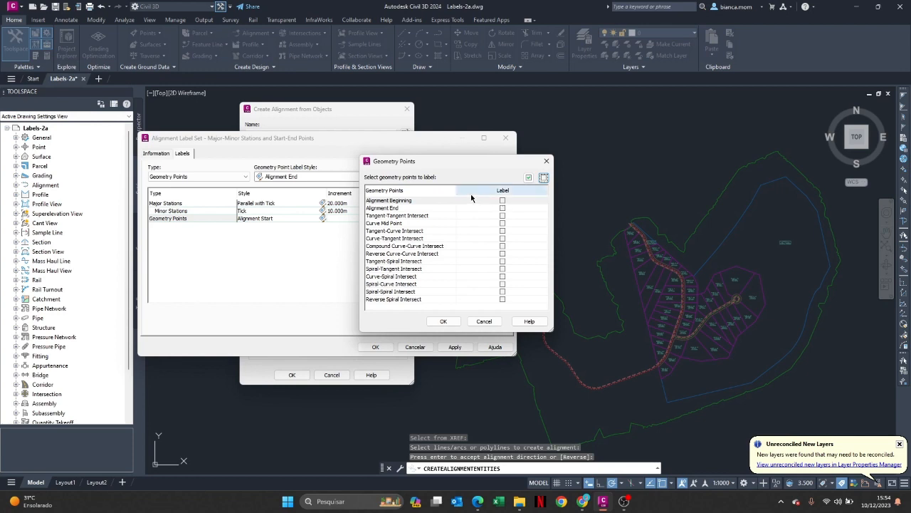
pyautogui.click(502, 208)
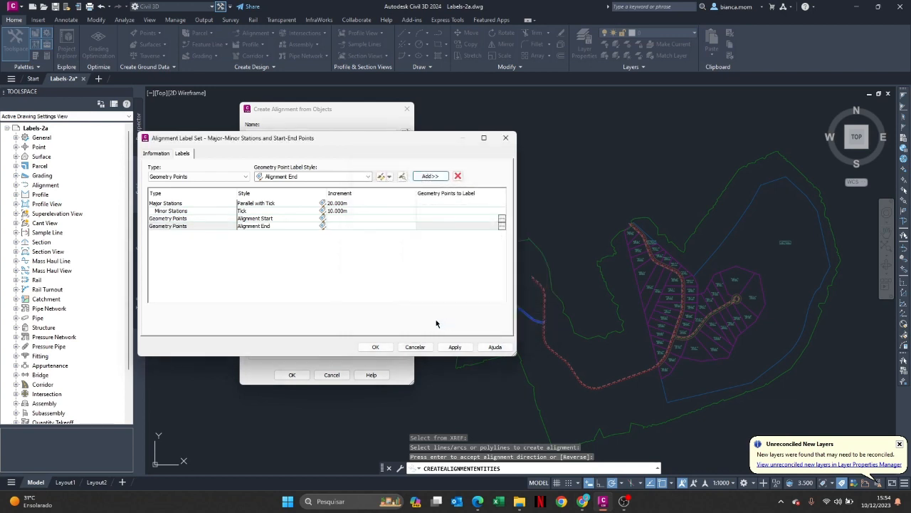
# Accept the Major-Minor Stations and Start-End Points label set and create the West Street alignment with it
pyautogui.click(377, 347)
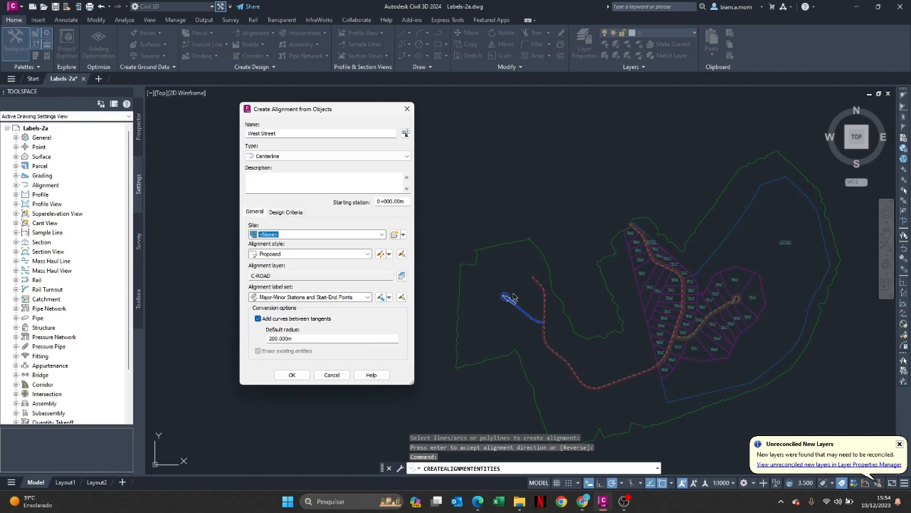
pyautogui.click(292, 375)
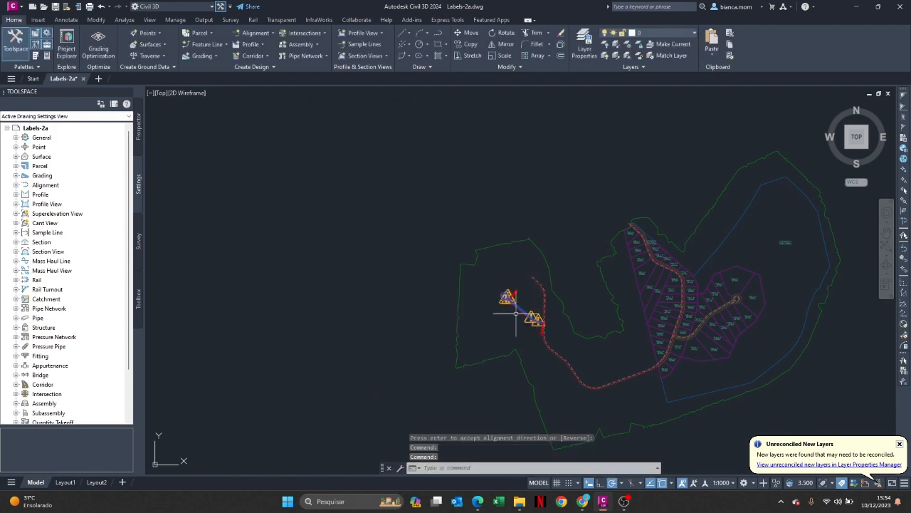
pyautogui.scroll(3, 512, 308)
pyautogui.scroll(2, 512, 308)
pyautogui.scroll(2, 545, 250)
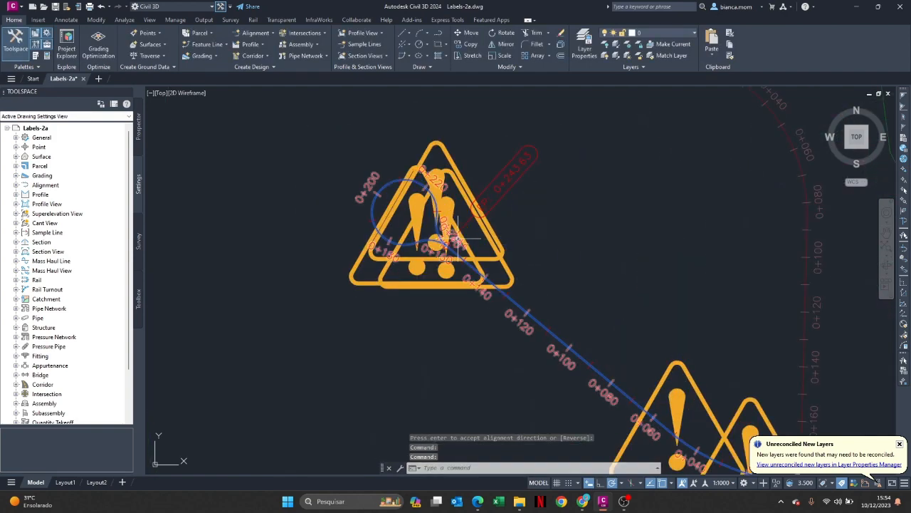
pyautogui.scroll(-4, 485, 235)
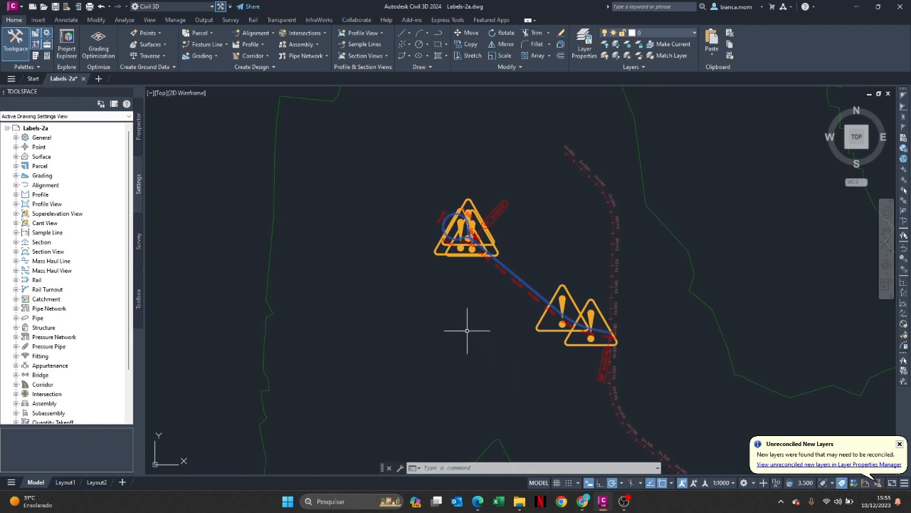
# Reverse the direction of the West Street alignment, accepting the effect on its dependent design data
pyautogui.click(498, 260)
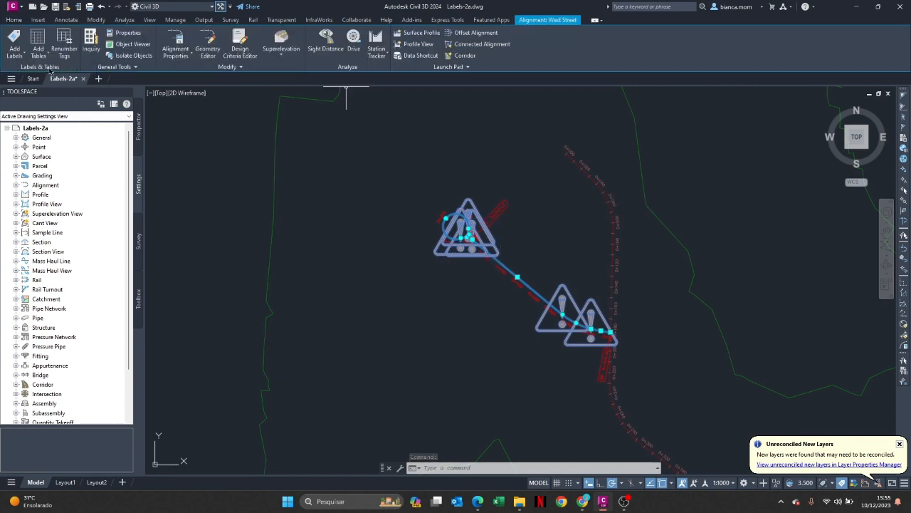
pyautogui.click(189, 59)
pyautogui.click(190, 58)
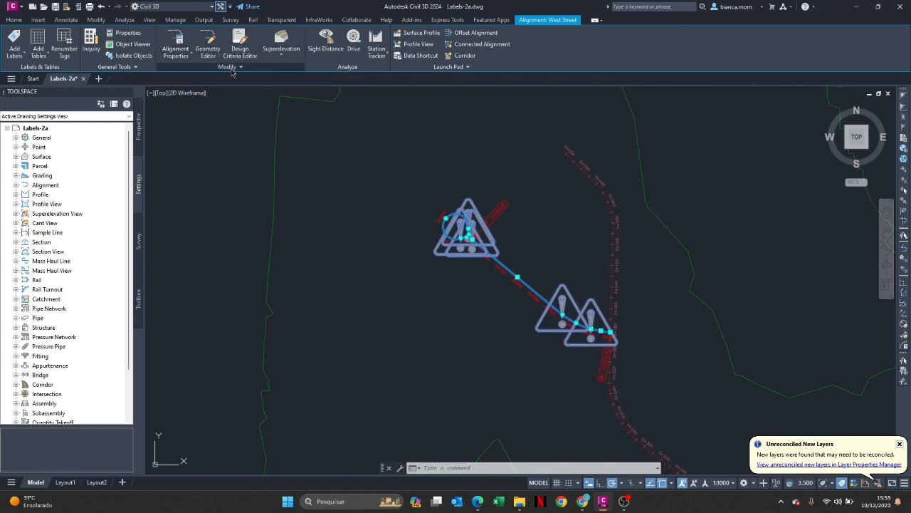
pyautogui.click(230, 67)
pyautogui.click(190, 78)
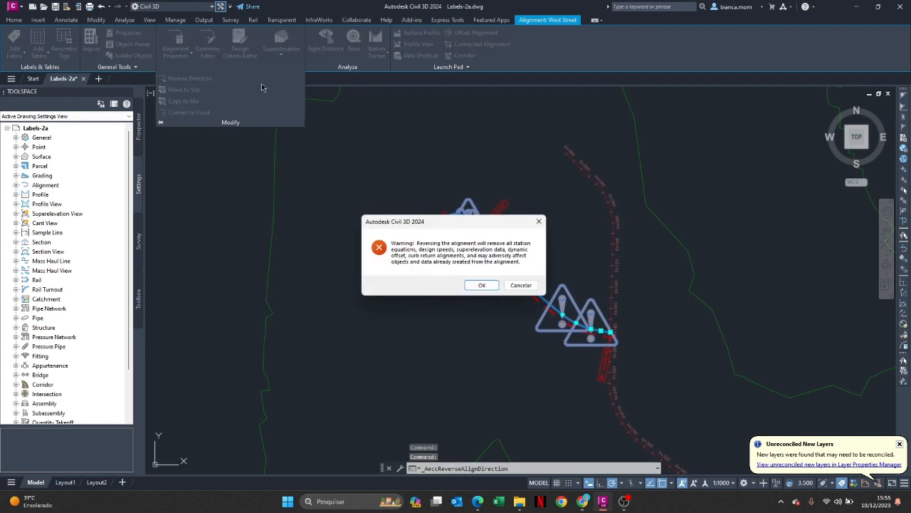
pyautogui.click(481, 285)
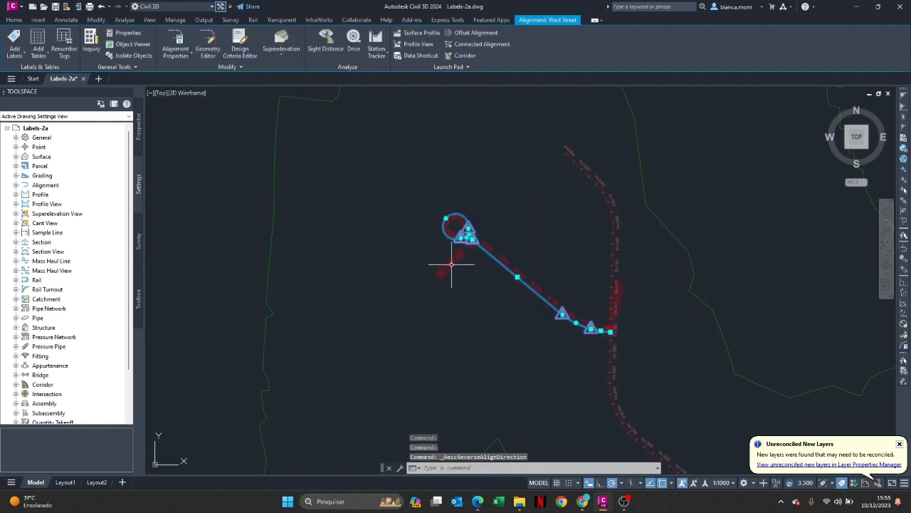
pyautogui.scroll(3, 475, 248)
pyautogui.scroll(-4, 582, 274)
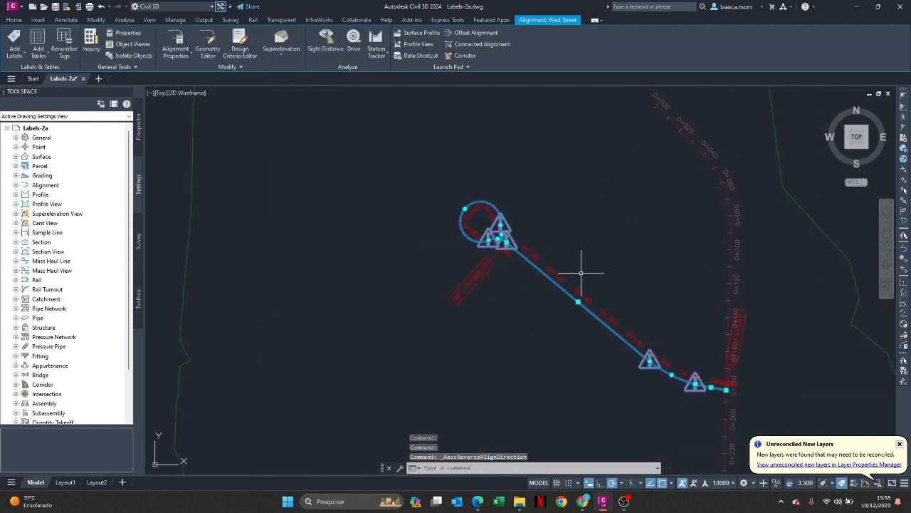
pyautogui.scroll(3, 704, 326)
pyautogui.scroll(-4, 704, 325)
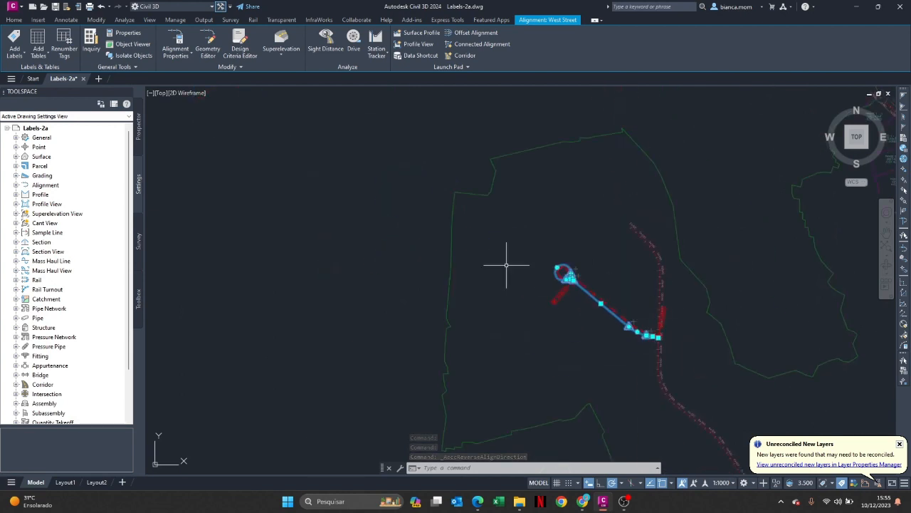
# Reverse the West Street alignment a second time to restore its original direction
pyautogui.click(230, 67)
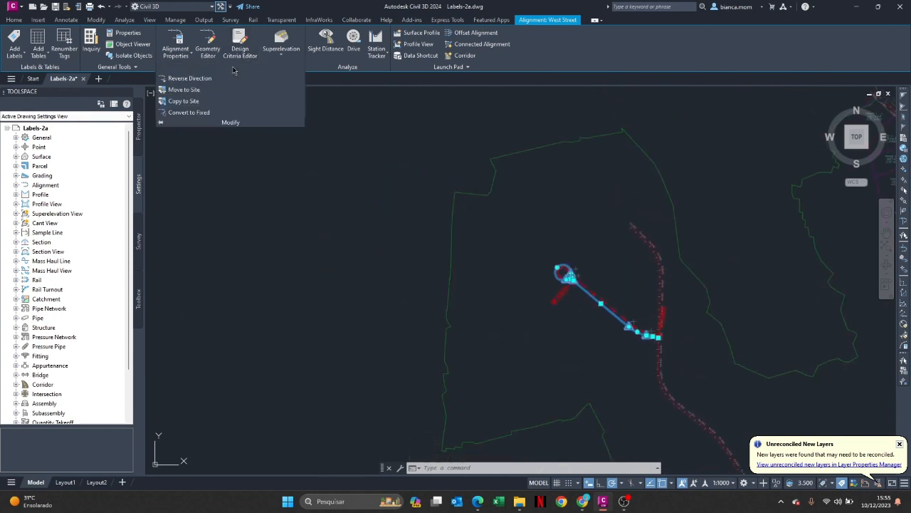
pyautogui.click(188, 79)
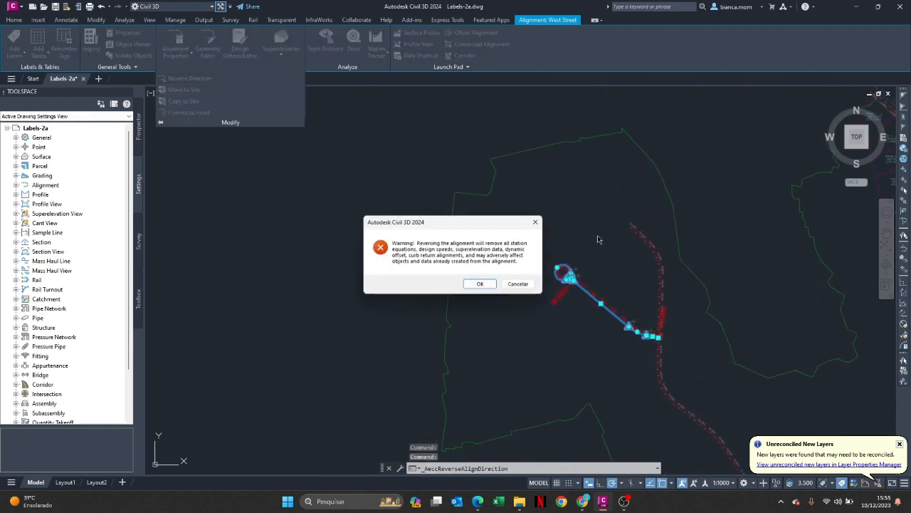
pyautogui.click(477, 283)
pyautogui.scroll(5, 636, 275)
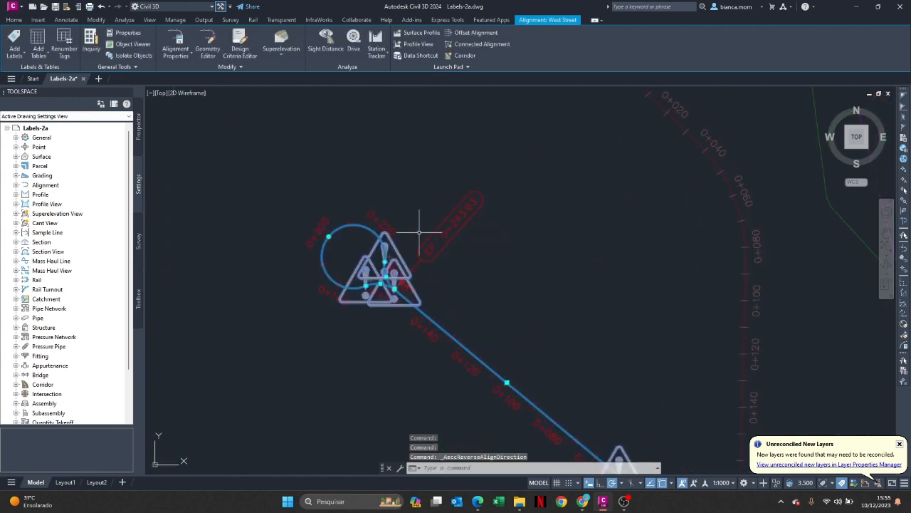
pyautogui.scroll(-4, 631, 332)
pyautogui.scroll(2, 560, 306)
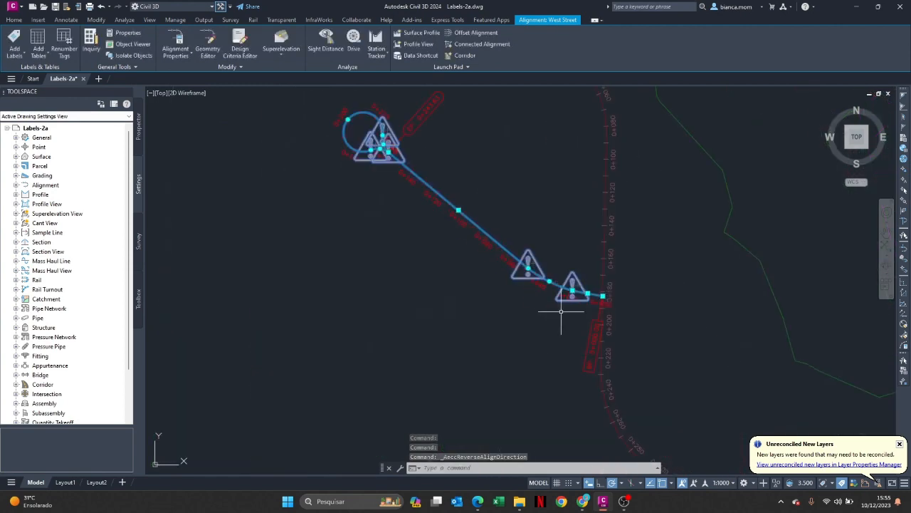
pyautogui.scroll(-4, 431, 134)
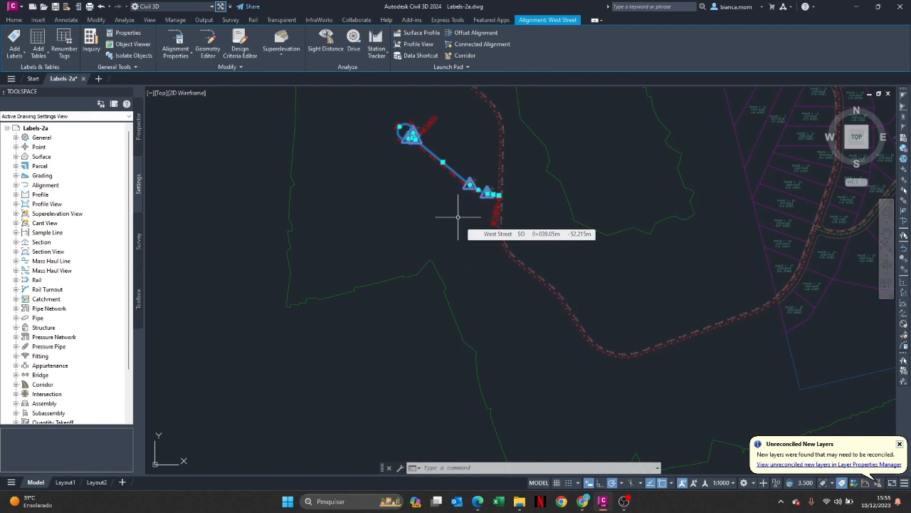
# Open the West Street alignment labels for editing and choose the Geometry Points type with the Perpendicular with Tick and Line style
pyautogui.scroll(5, 428, 140)
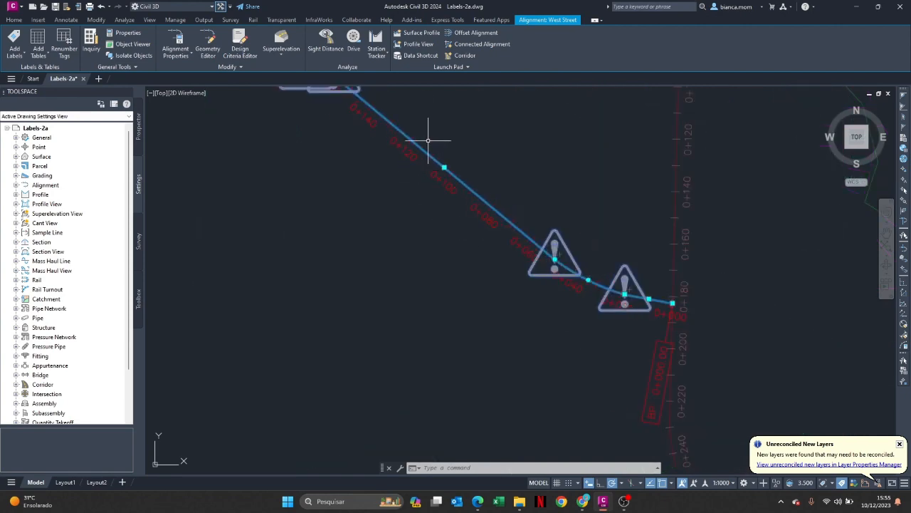
pyautogui.rightClick(423, 154)
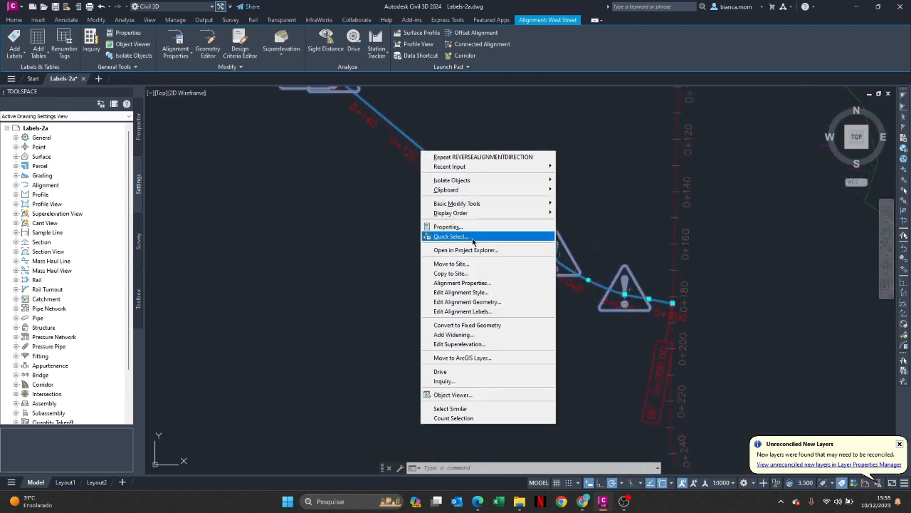
pyautogui.click(460, 311)
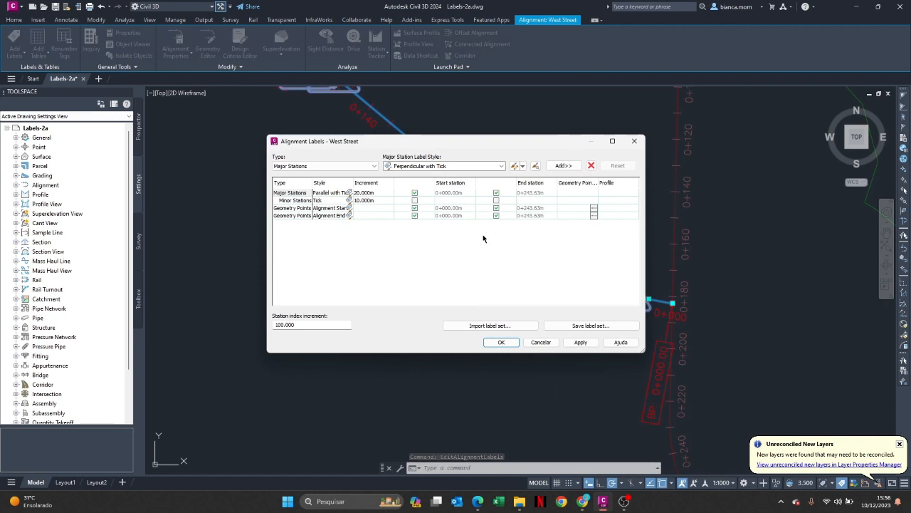
pyautogui.click(363, 166)
pyautogui.click(327, 182)
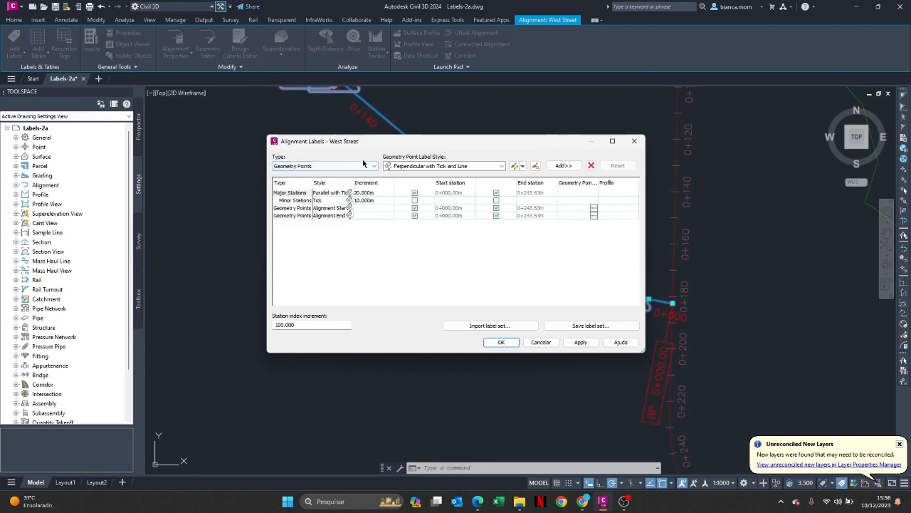
pyautogui.click(418, 169)
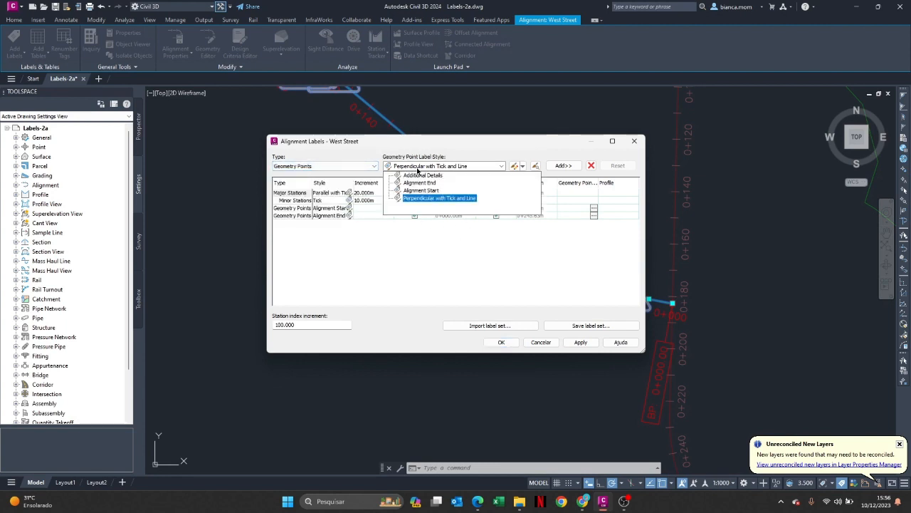
pyautogui.click(435, 203)
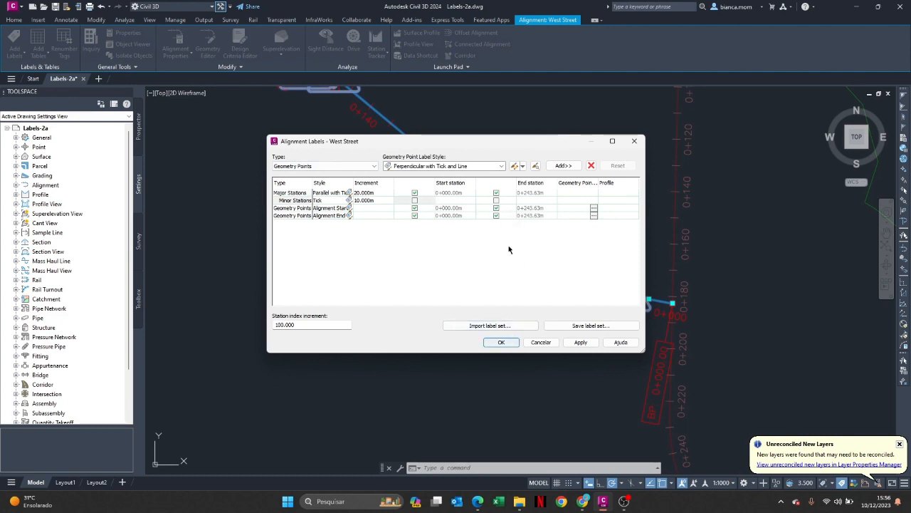
# Add the geometry point labels only at Tangent-Tangent, Tangent-Curve and Curve-Tangent Intersects, apply them to West Street and deselect the alignment
pyautogui.click(563, 165)
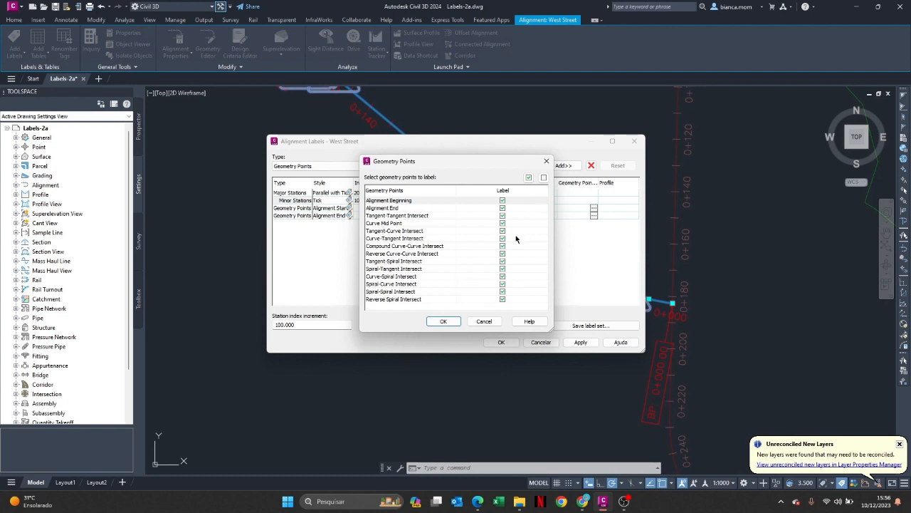
pyautogui.click(544, 178)
pyautogui.click(502, 215)
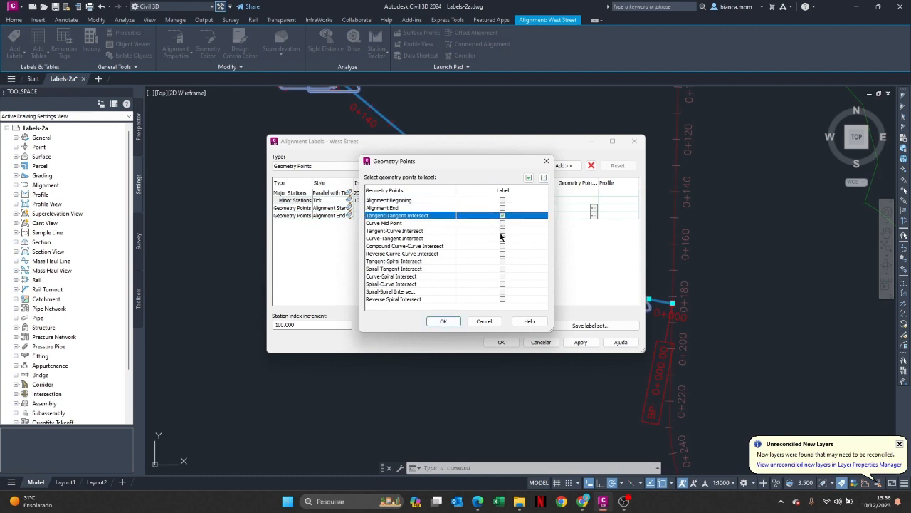
pyautogui.click(503, 231)
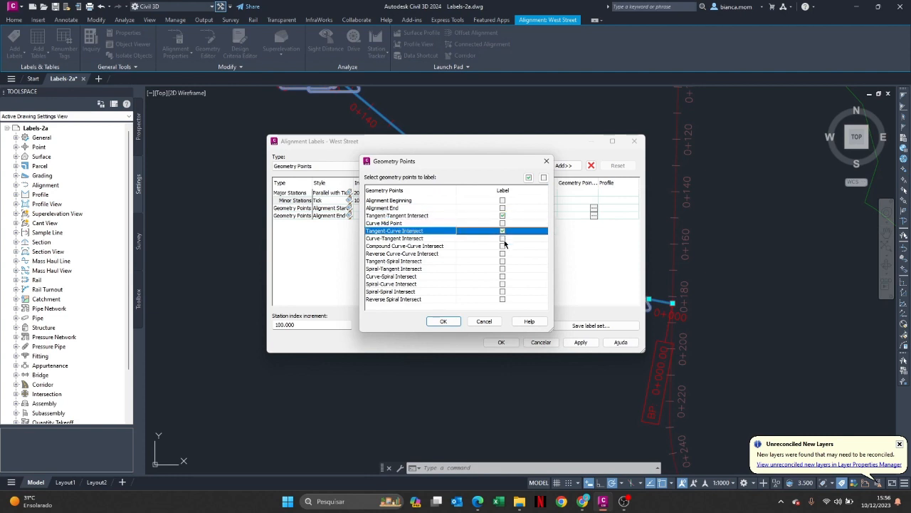
pyautogui.click(504, 240)
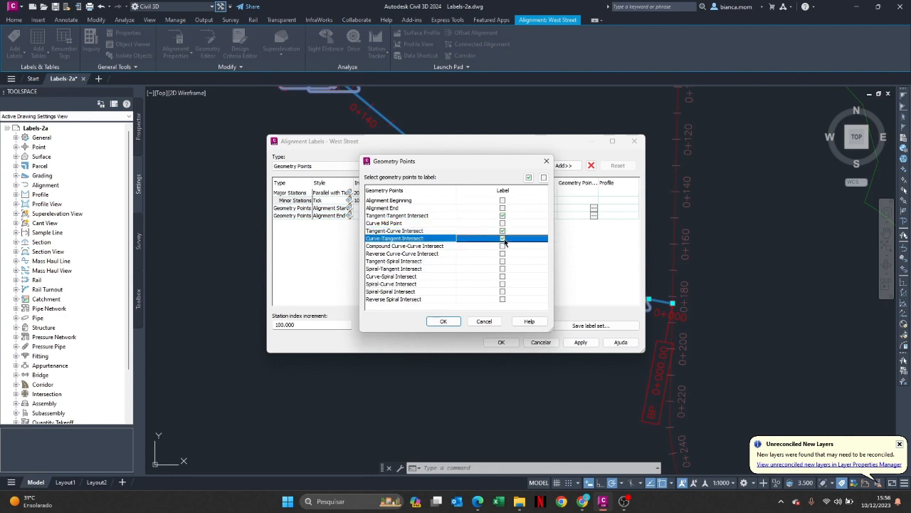
pyautogui.click(443, 321)
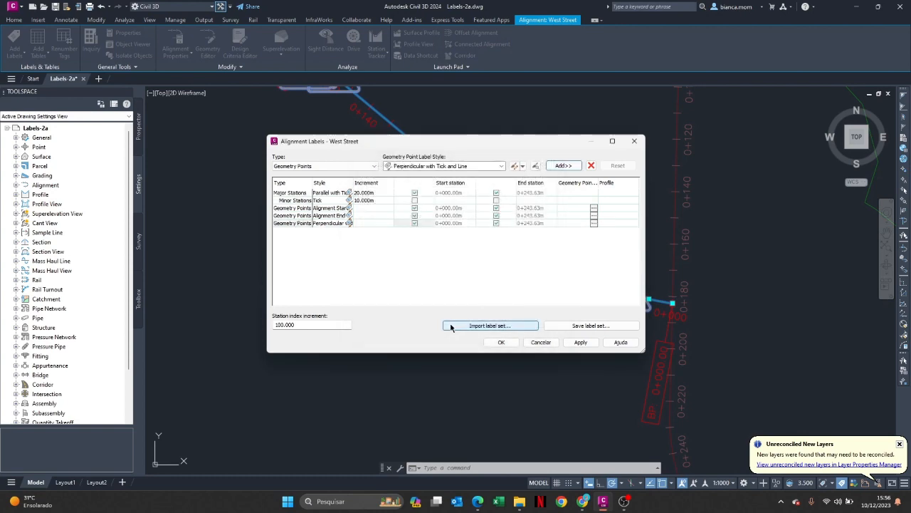
pyautogui.click(501, 342)
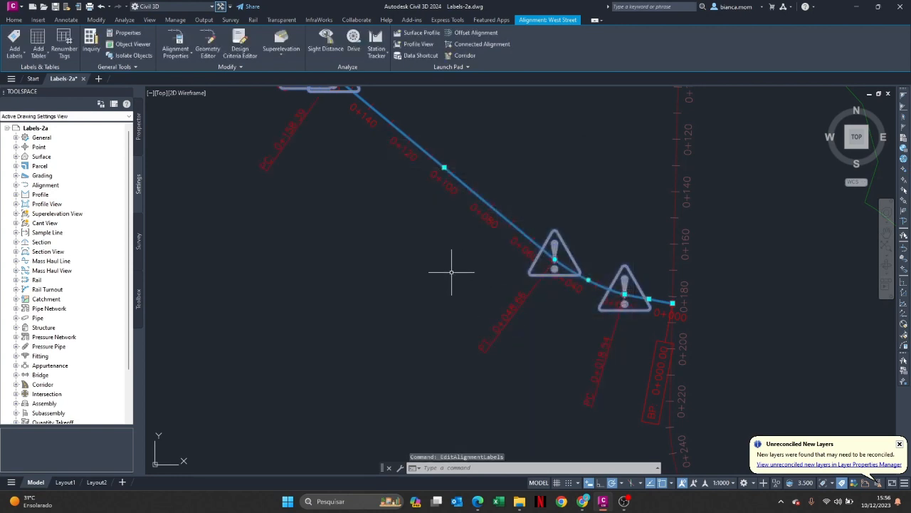
pyautogui.scroll(-5, 386, 258)
pyautogui.press('Escape')
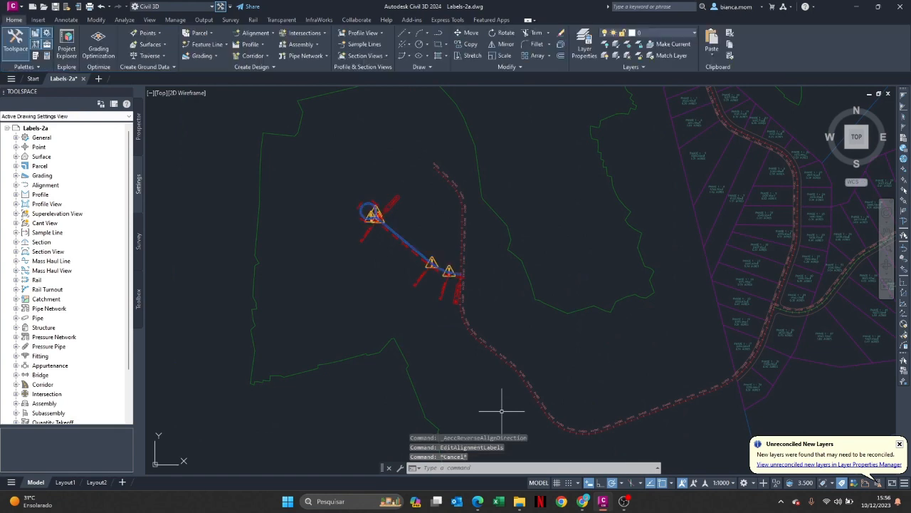
# Start Add/Edit Station Labels and open the label settings of the Main Street alignment
pyautogui.scroll(3, 425, 258)
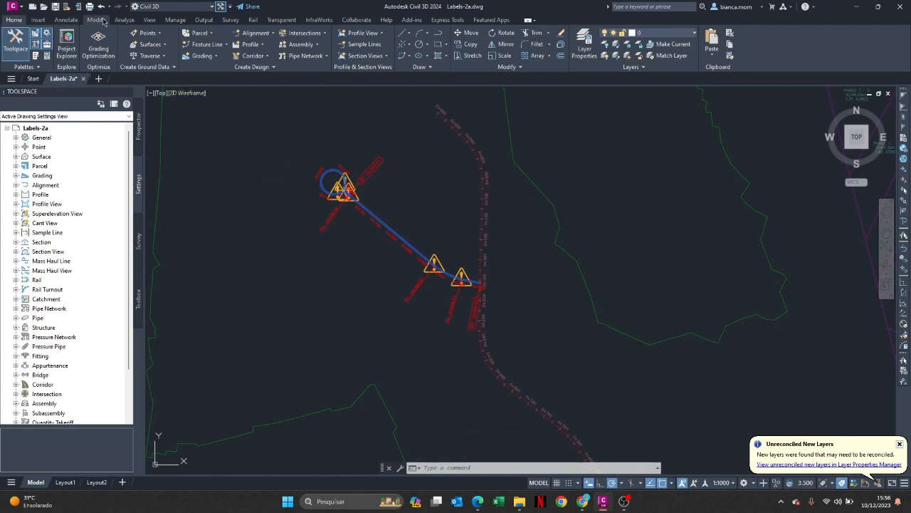
pyautogui.click(65, 20)
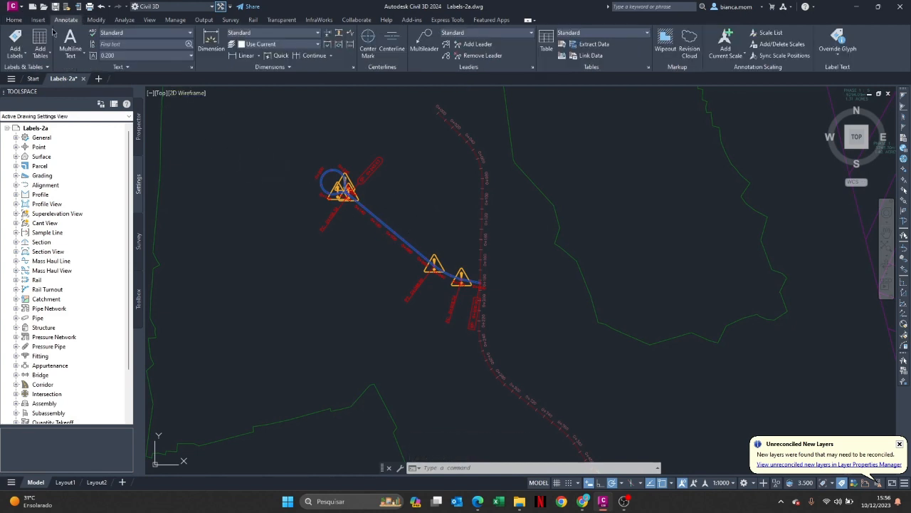
pyautogui.click(12, 69)
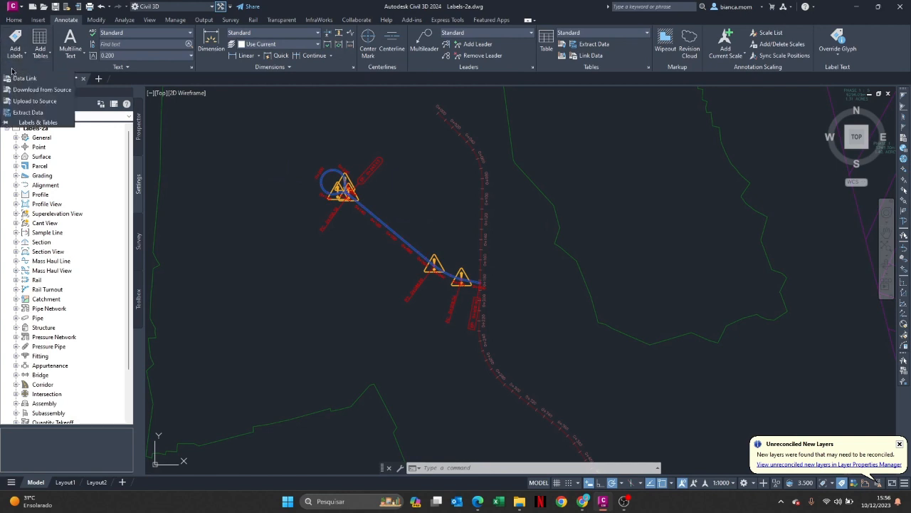
pyautogui.click(22, 60)
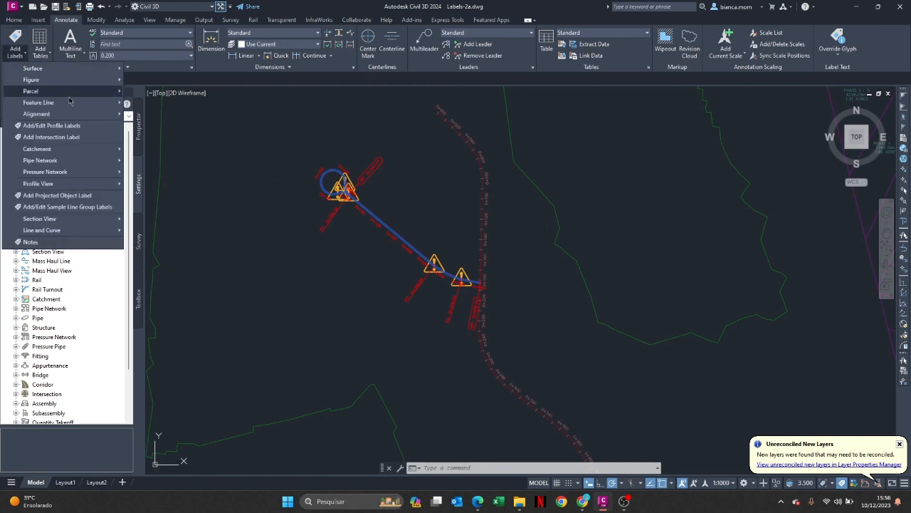
pyautogui.moveTo(51, 114)
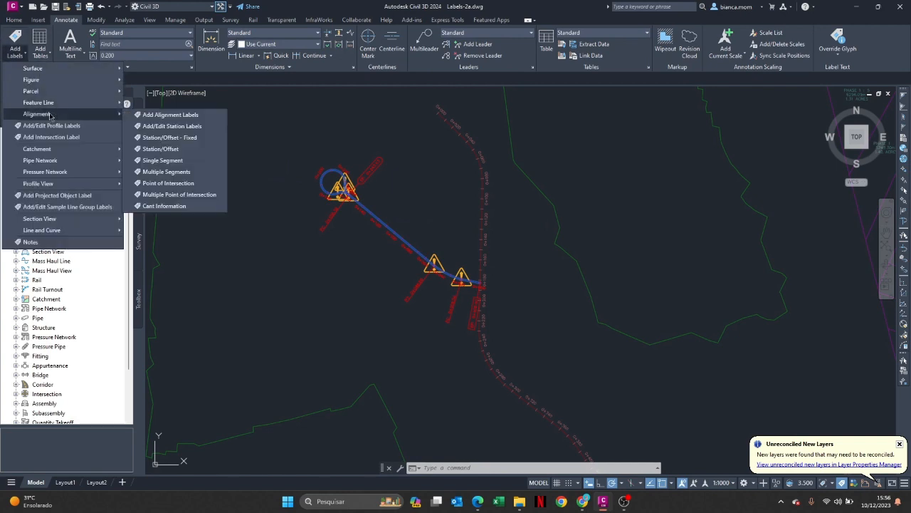
pyautogui.click(164, 128)
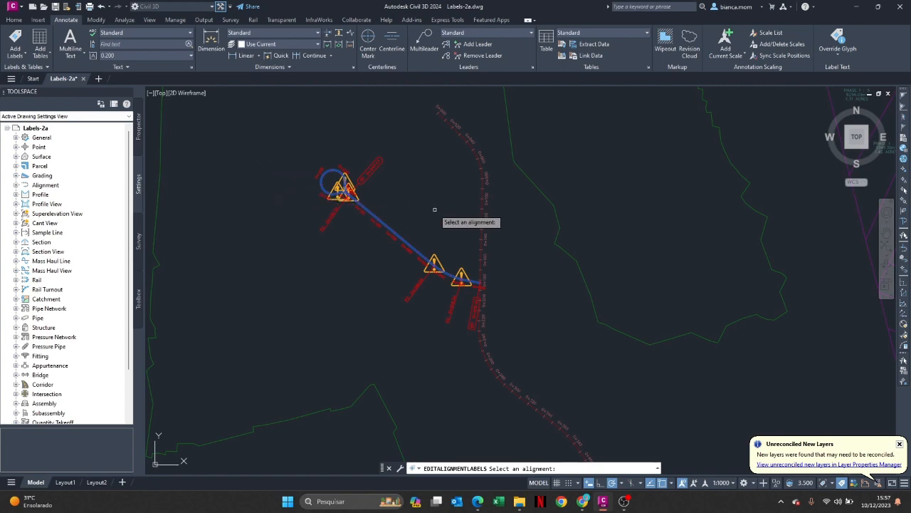
pyautogui.scroll(-3, 598, 320)
pyautogui.scroll(1, 665, 331)
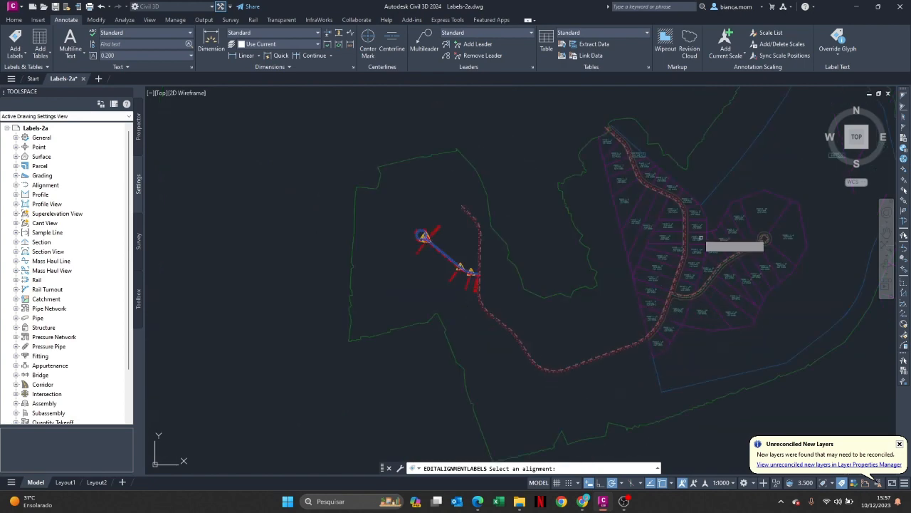
pyautogui.scroll(6, 556, 261)
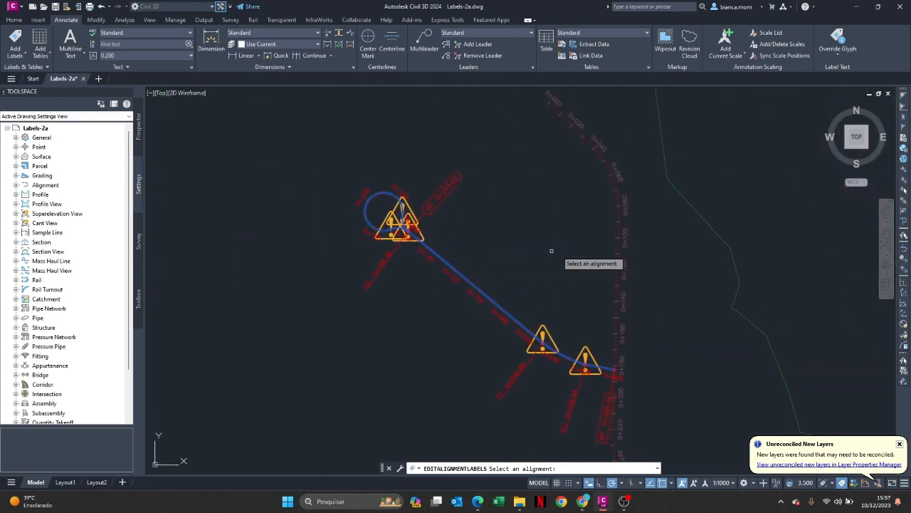
pyautogui.click(614, 246)
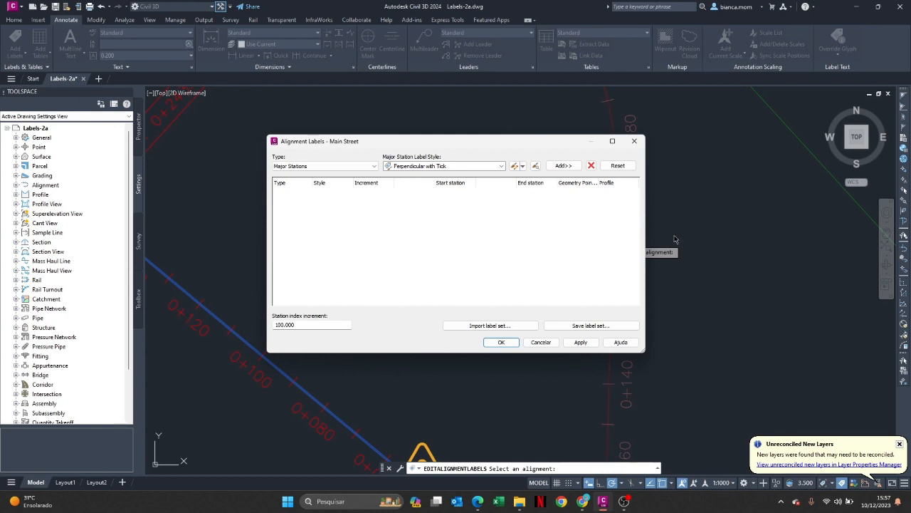
# Add Geometry Points labels in the Perpendicular with Tick and Line style to Main Street, keeping all geometry points selected
pyautogui.click(304, 166)
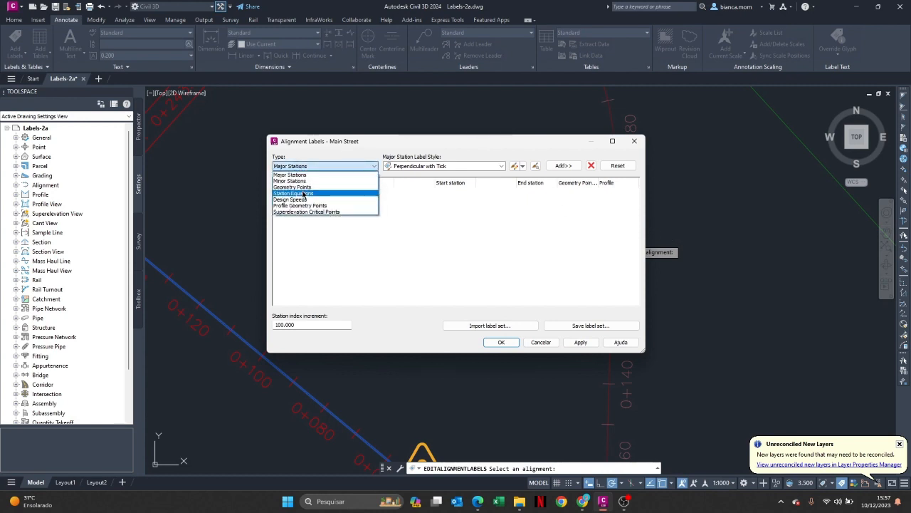
pyautogui.click(301, 187)
pyautogui.click(470, 167)
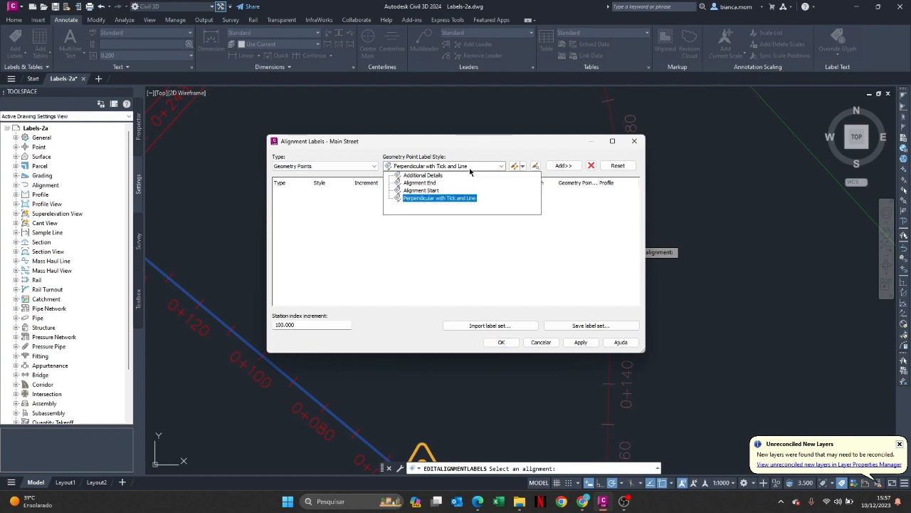
pyautogui.click(430, 199)
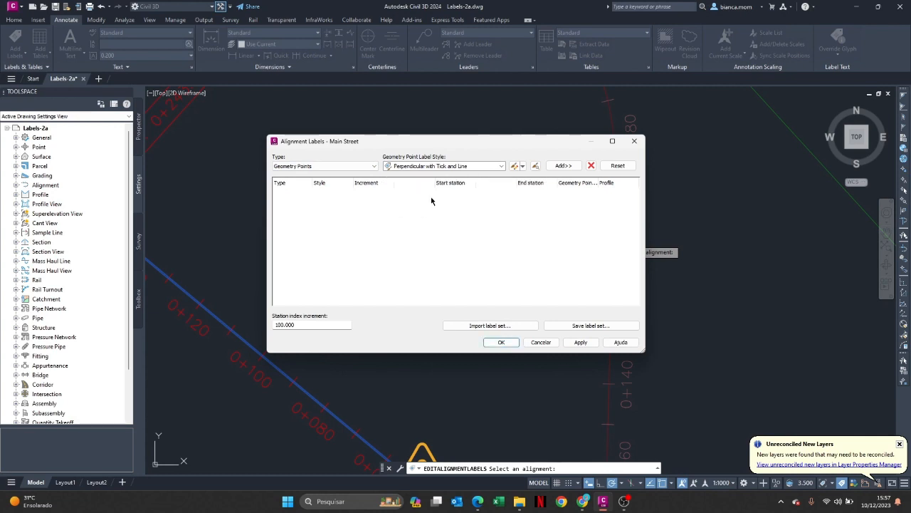
pyautogui.click(560, 165)
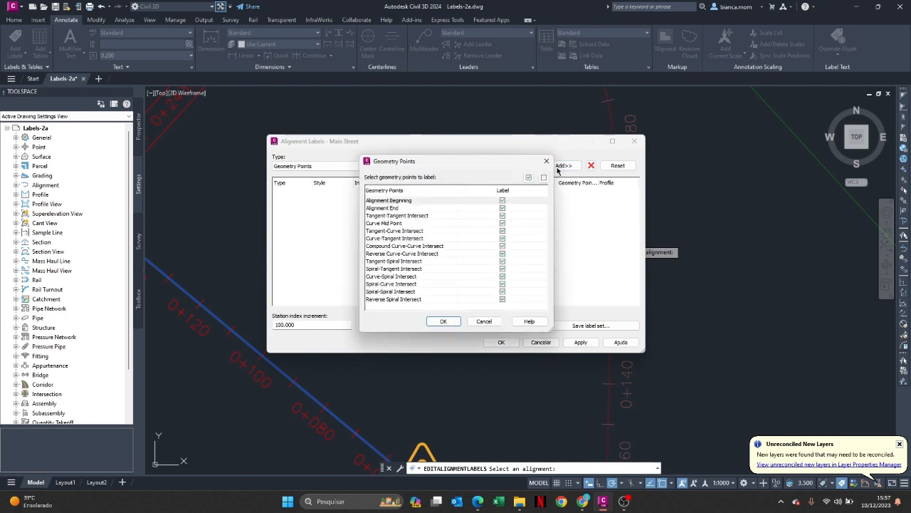
pyautogui.click(443, 322)
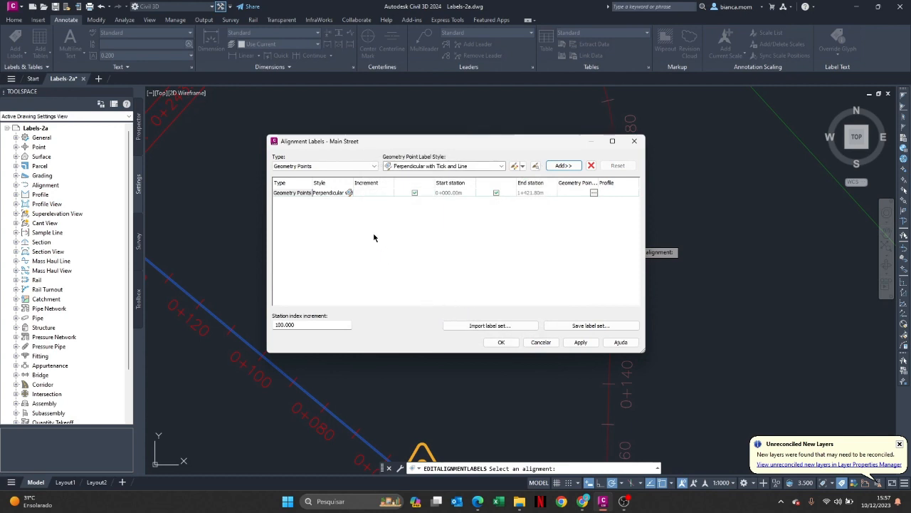
# Add Design Speeds labels in the Station over Speed style and apply the label set to Main Street
pyautogui.click(349, 166)
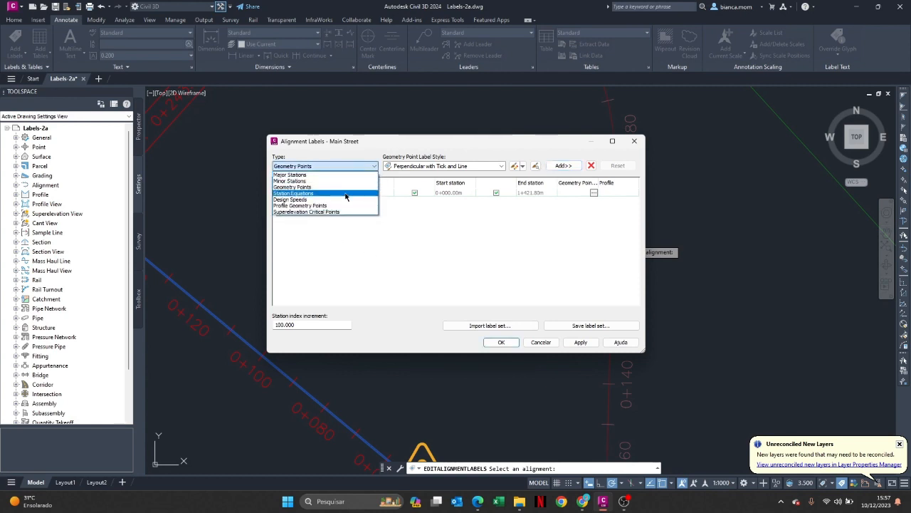
pyautogui.click(321, 202)
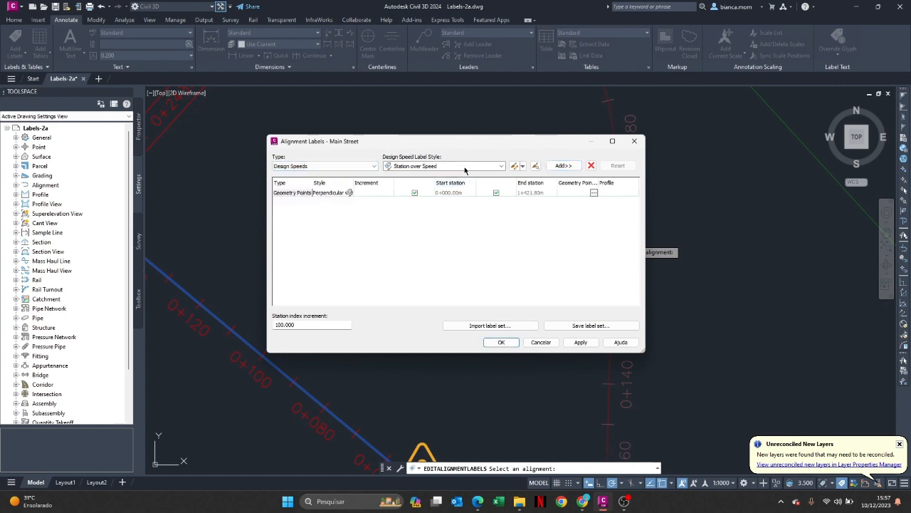
pyautogui.click(456, 166)
pyautogui.click(431, 176)
pyautogui.click(563, 166)
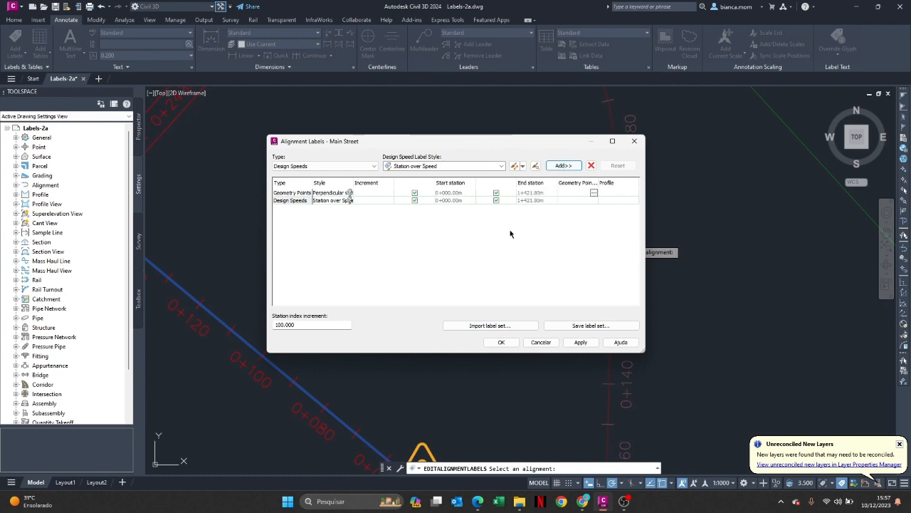
pyautogui.click(501, 343)
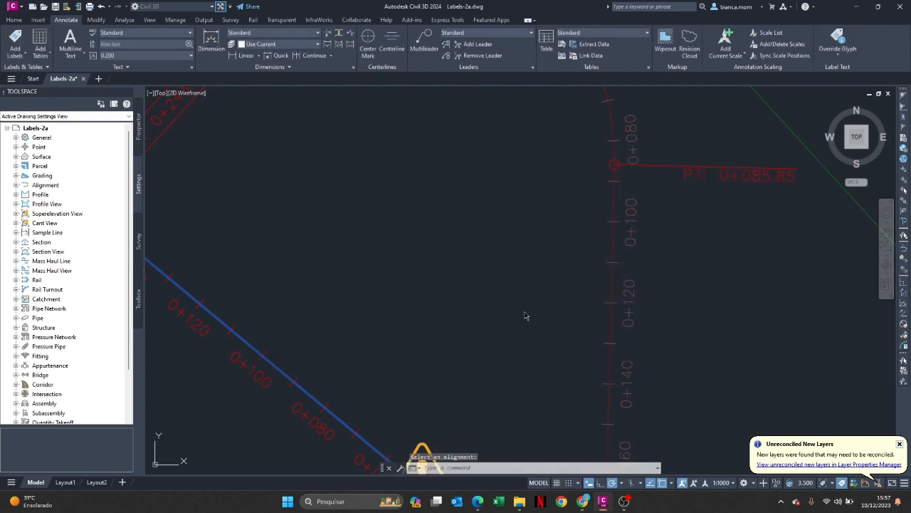
pyautogui.scroll(-5, 555, 294)
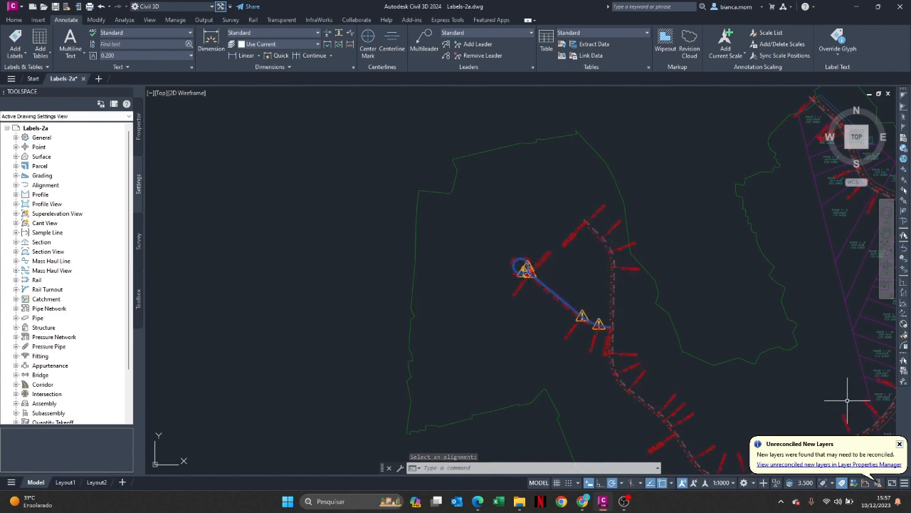
pyautogui.scroll(-3, 847, 402)
pyautogui.scroll(3, 847, 413)
pyautogui.scroll(2, 796, 352)
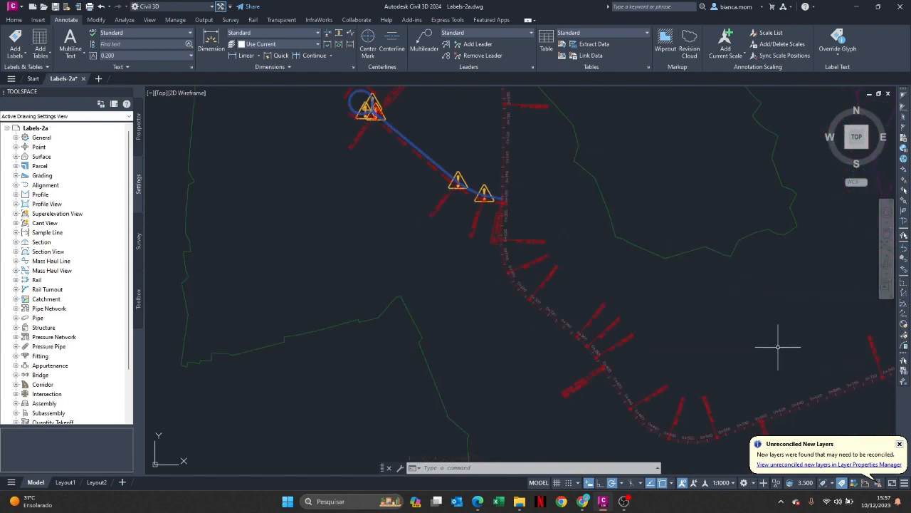
pyautogui.scroll(-4, 779, 346)
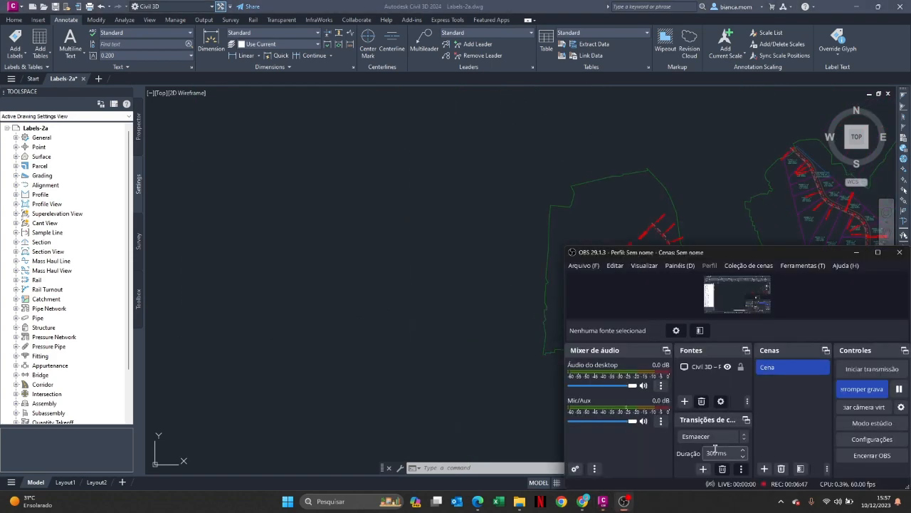
pyautogui.click(862, 253)
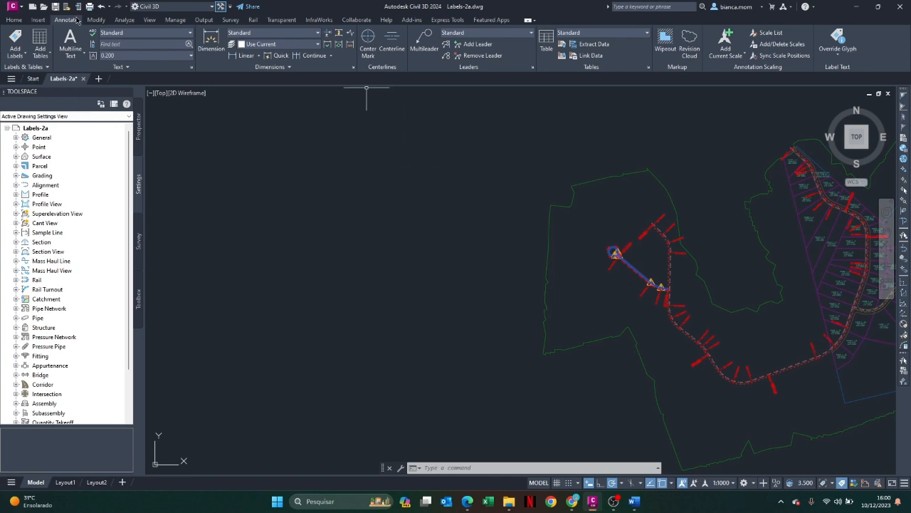
# Start adding alignment labels and set the label type to Multiple Segment
pyautogui.click(29, 67)
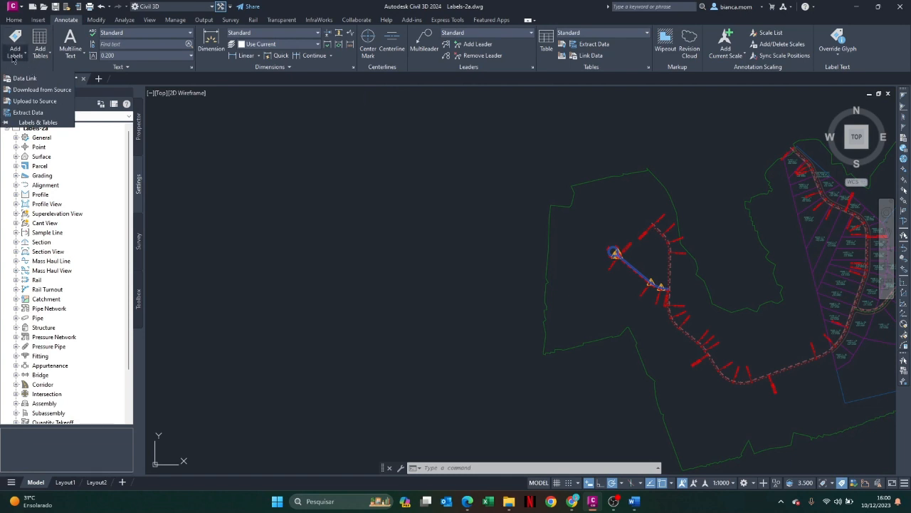
pyautogui.click(17, 59)
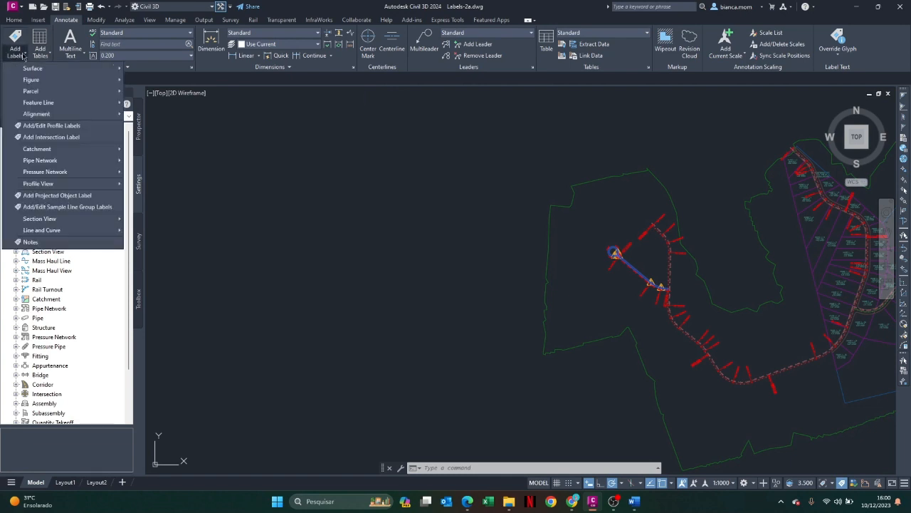
pyautogui.moveTo(52, 115)
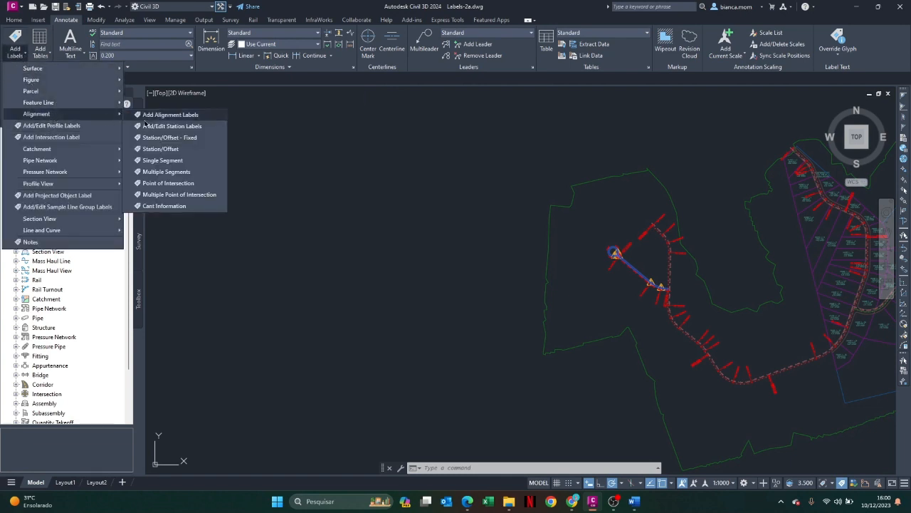
pyautogui.click(155, 121)
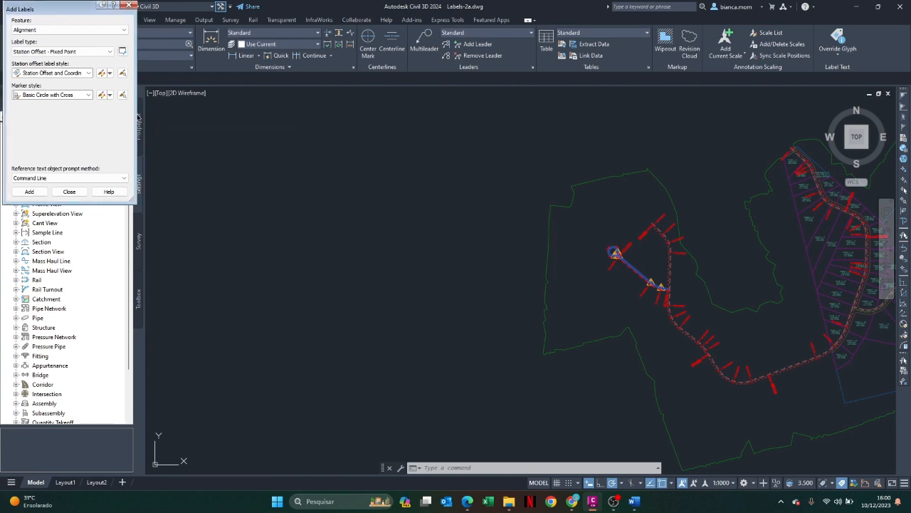
pyautogui.click(47, 53)
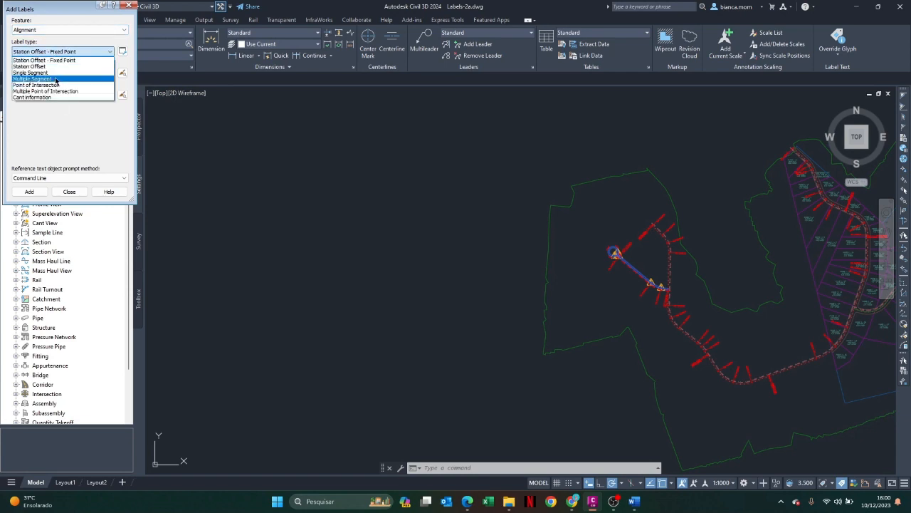
pyautogui.click(54, 79)
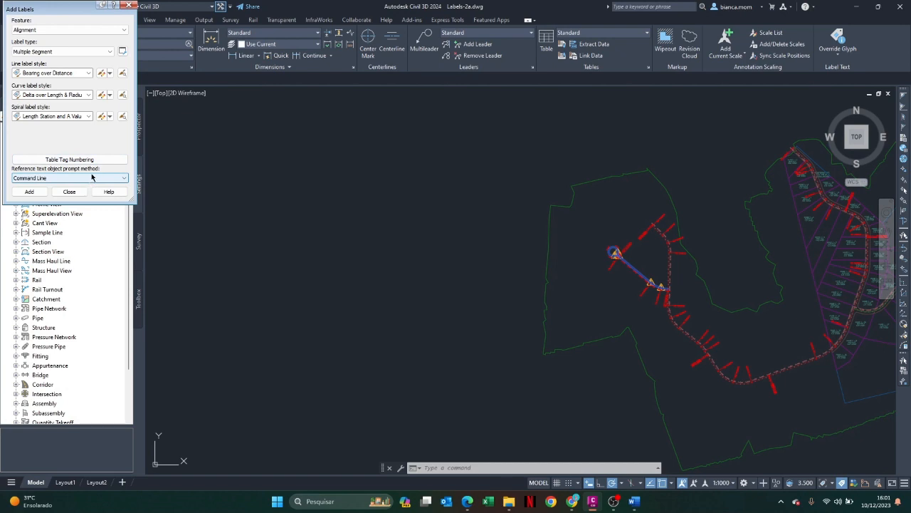
# Examine the line, curve and spiral label style choices for the multiple-segment labels, keeping Bearing over Distance for lines
pyautogui.click(69, 73)
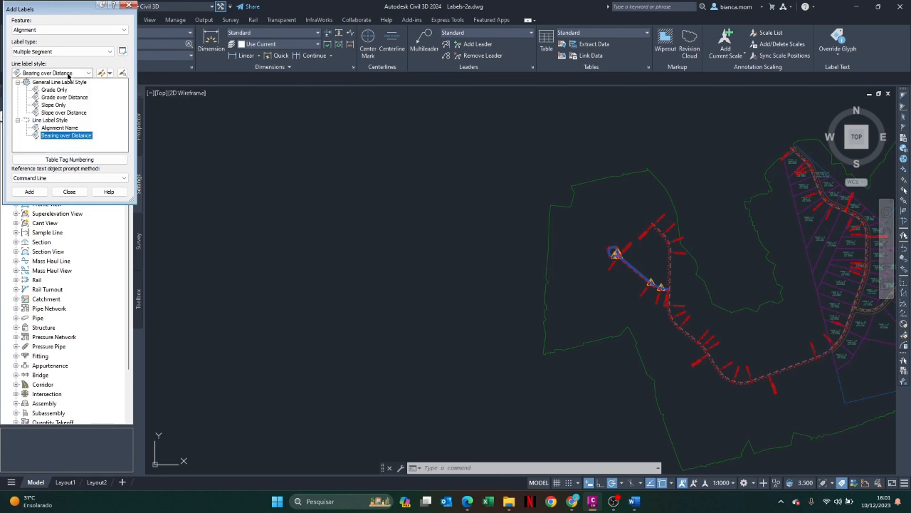
pyautogui.click(69, 74)
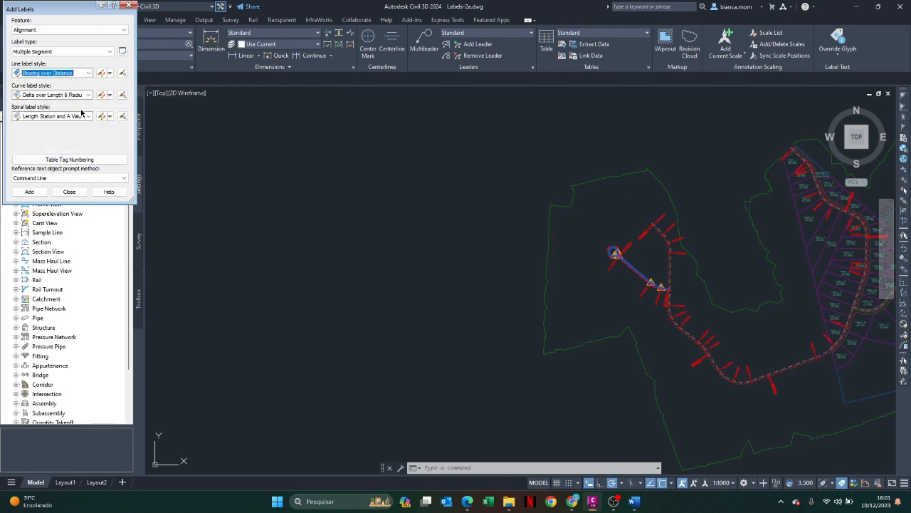
pyautogui.rightClick(3, 506)
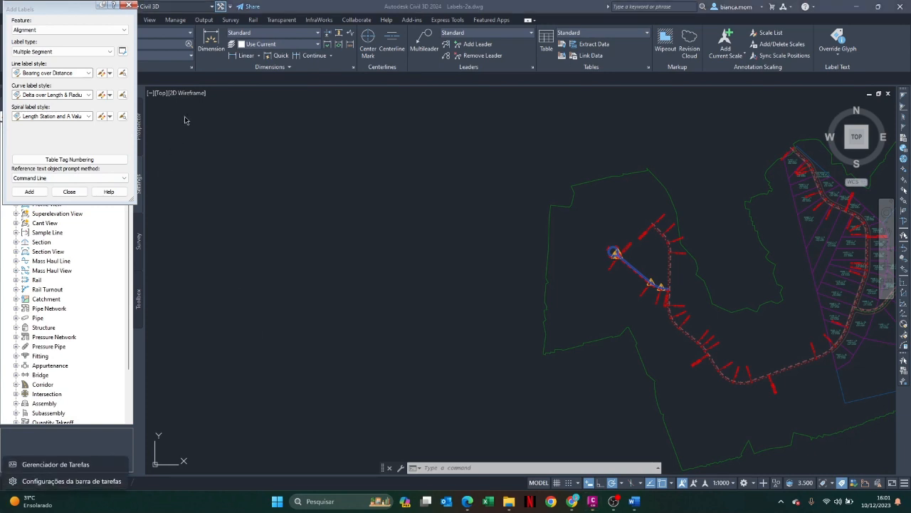
pyautogui.click(69, 122)
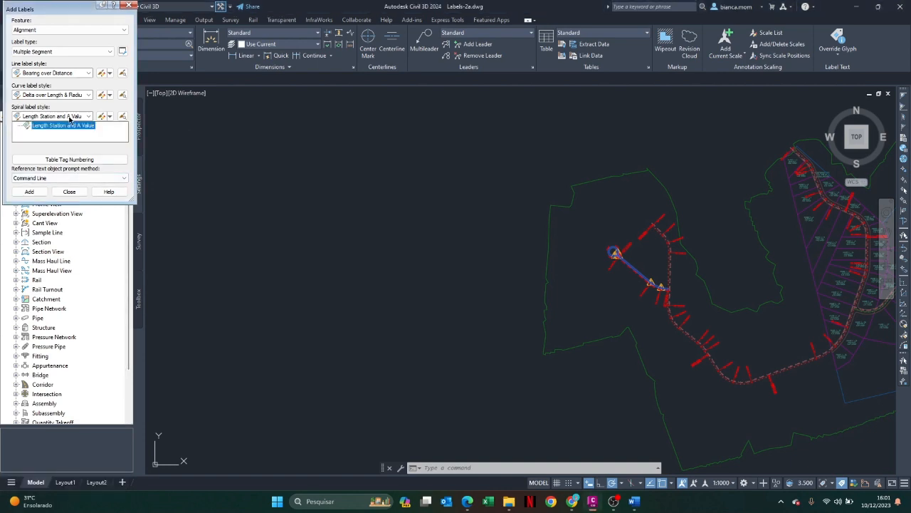
pyautogui.click(71, 94)
pyautogui.click(68, 94)
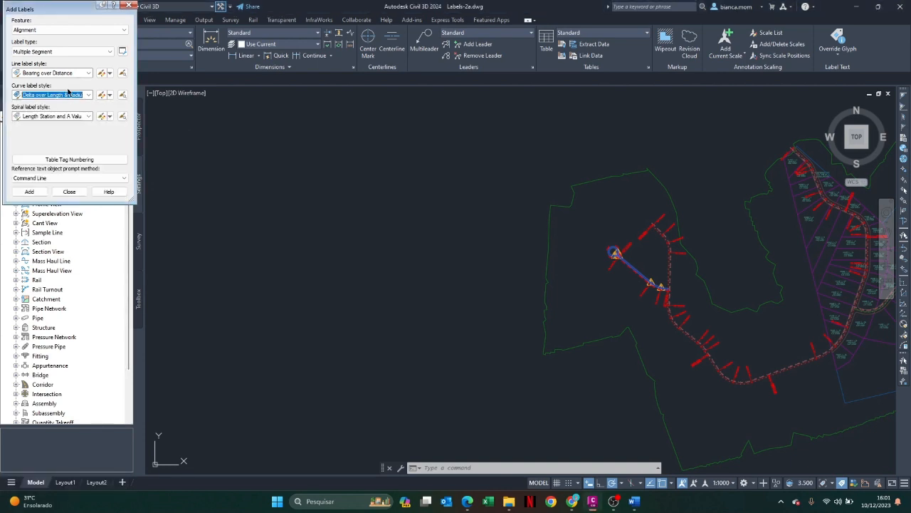
pyautogui.click(61, 74)
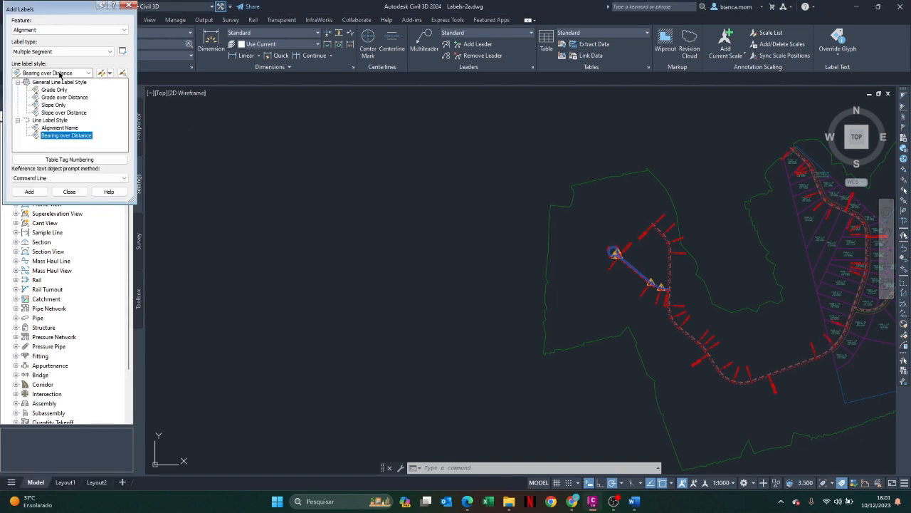
pyautogui.click(61, 74)
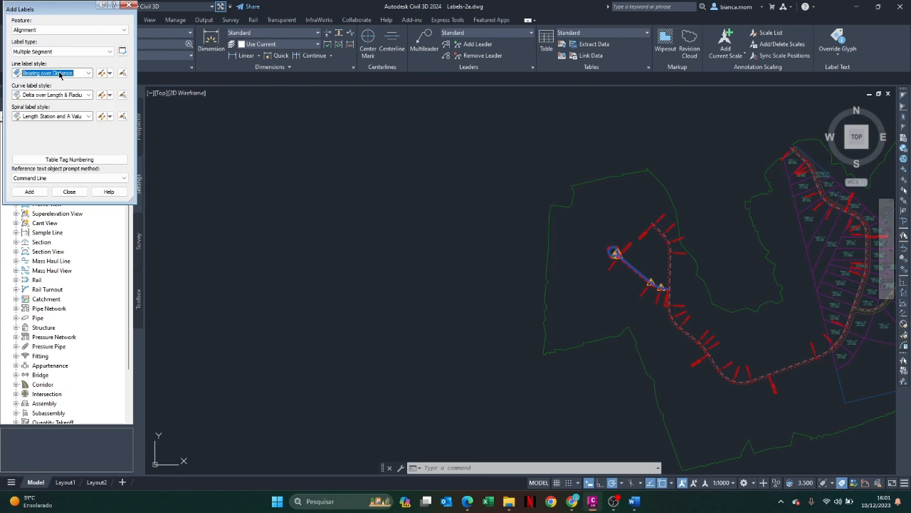
# Add multiple-segment labels to the West Street alignment, using the Bearing over Distance style for its lines
pyautogui.click(38, 194)
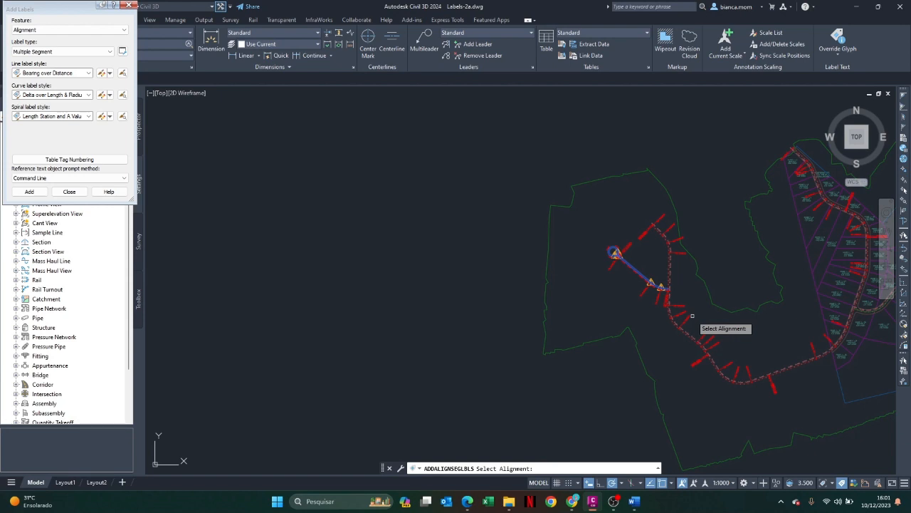
pyautogui.scroll(6, 645, 278)
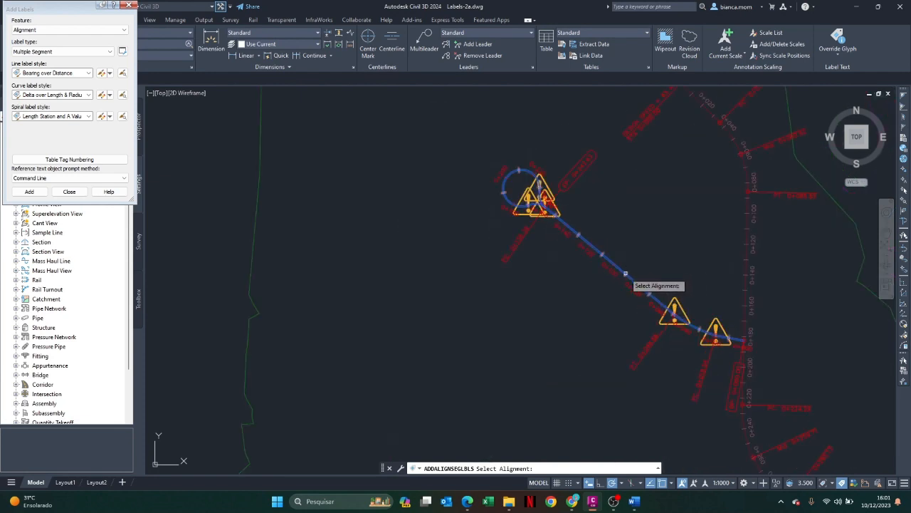
pyautogui.click(625, 274)
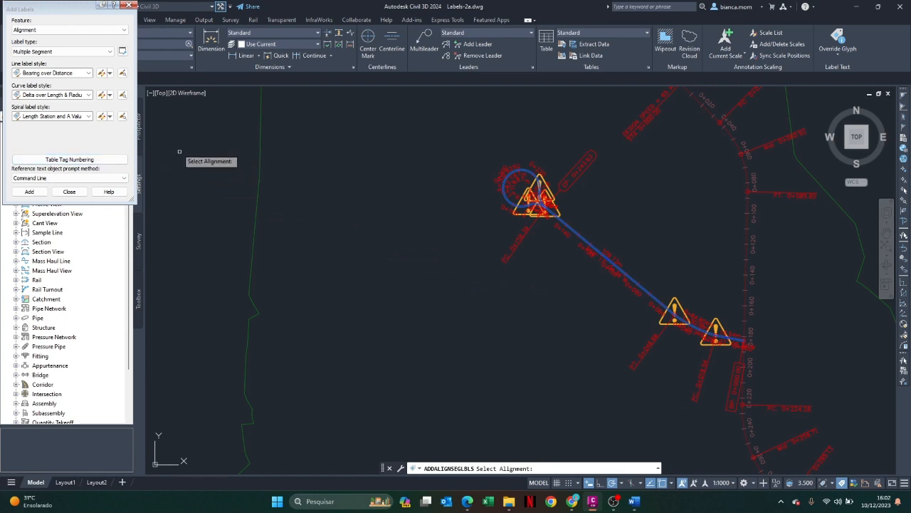
# Add a Single Segment label in the Alignment Name line style to the long straight of West Street
pyautogui.click(79, 52)
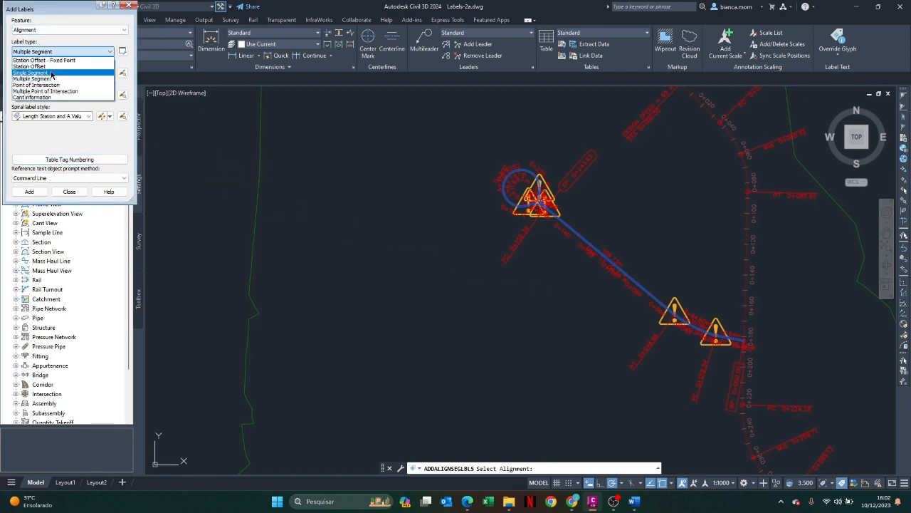
pyautogui.click(51, 73)
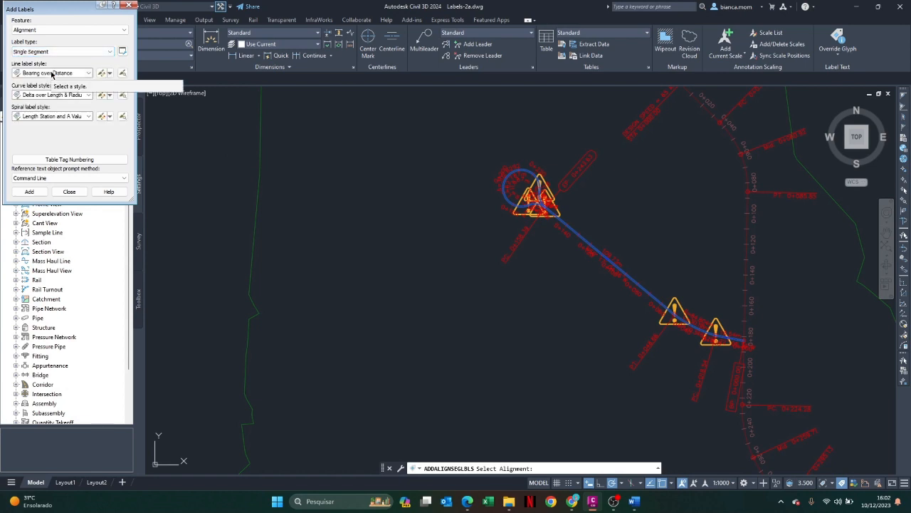
pyautogui.click(52, 74)
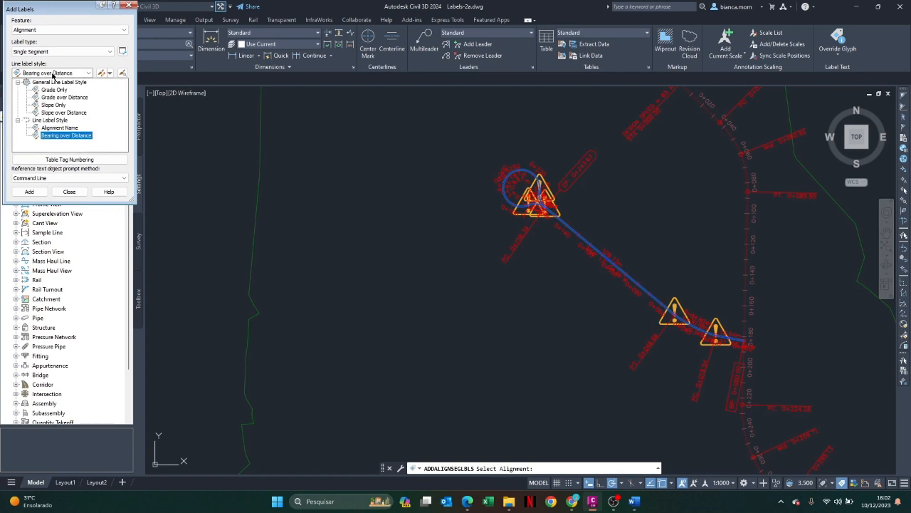
pyautogui.click(49, 128)
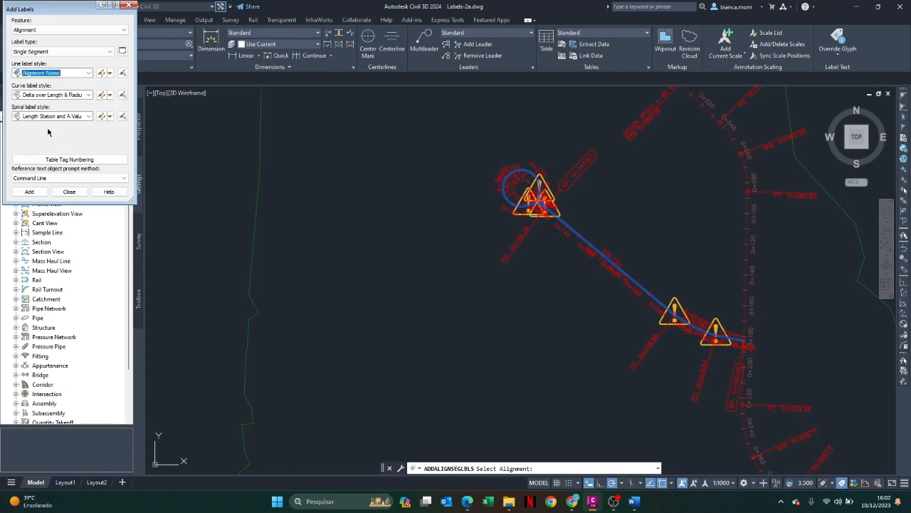
pyautogui.click(36, 193)
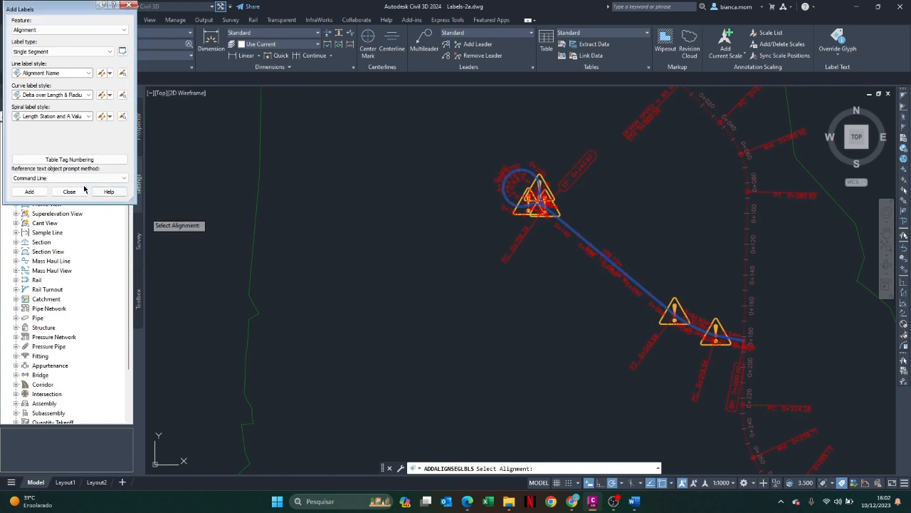
pyautogui.click(36, 193)
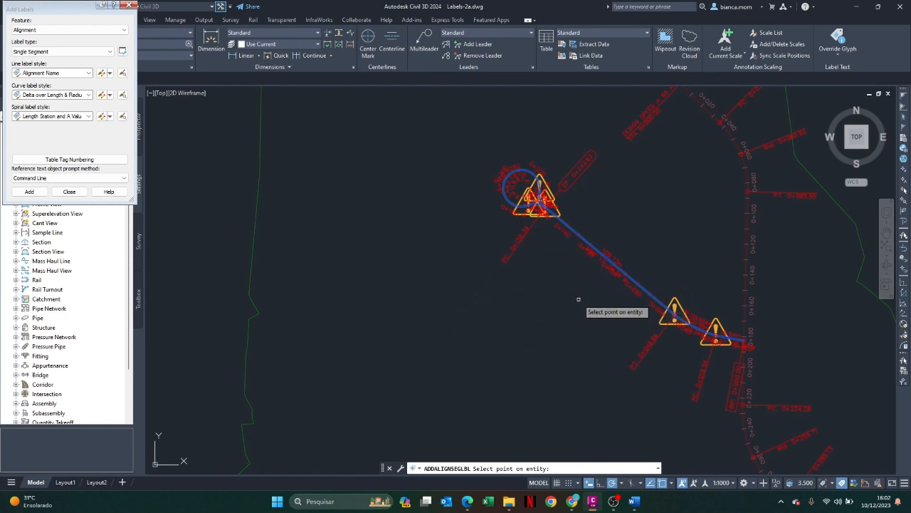
pyautogui.scroll(4, 592, 242)
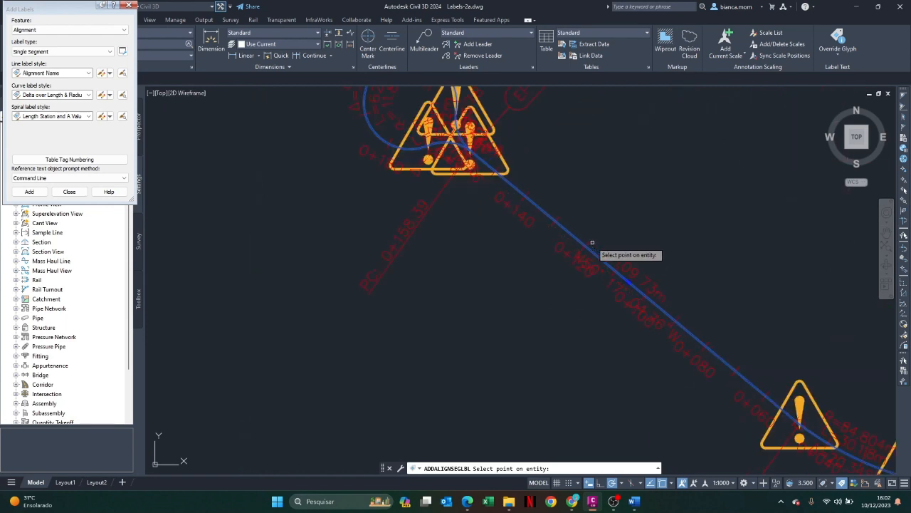
pyautogui.scroll(3, 592, 242)
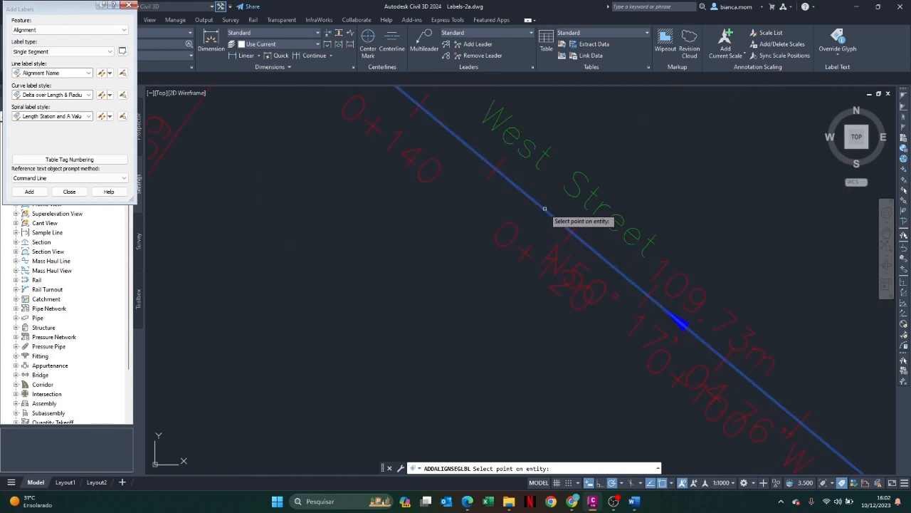
# Add an Alignment Name label to the Main Street straight, between stations 0+140 and 0+160
pyautogui.scroll(-3, 562, 214)
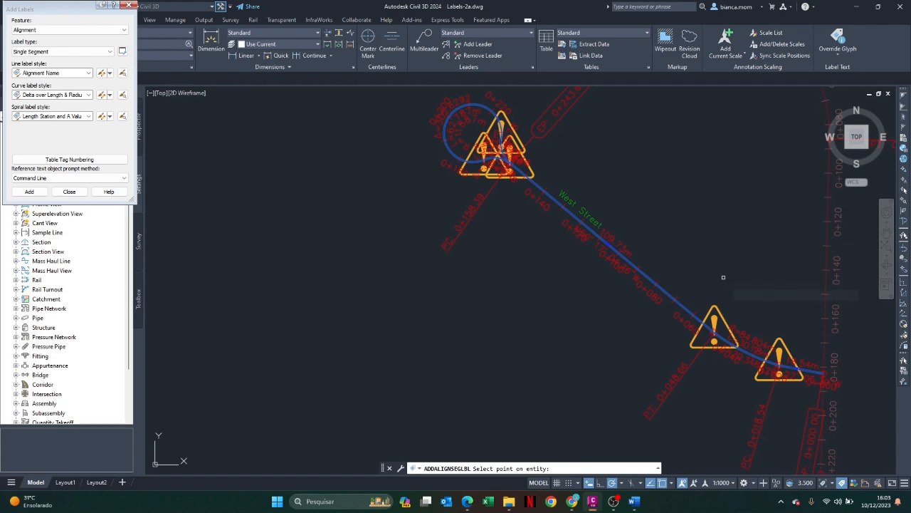
pyautogui.scroll(-2, 855, 315)
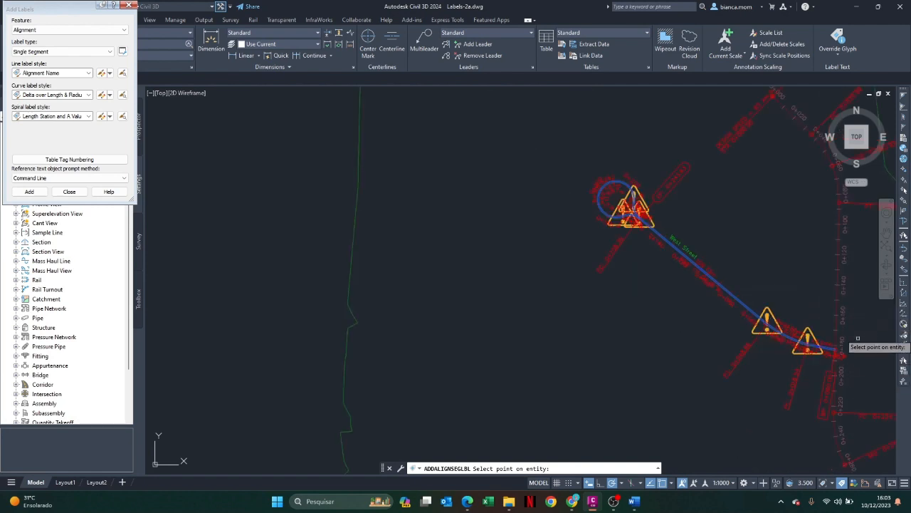
pyautogui.scroll(5, 839, 308)
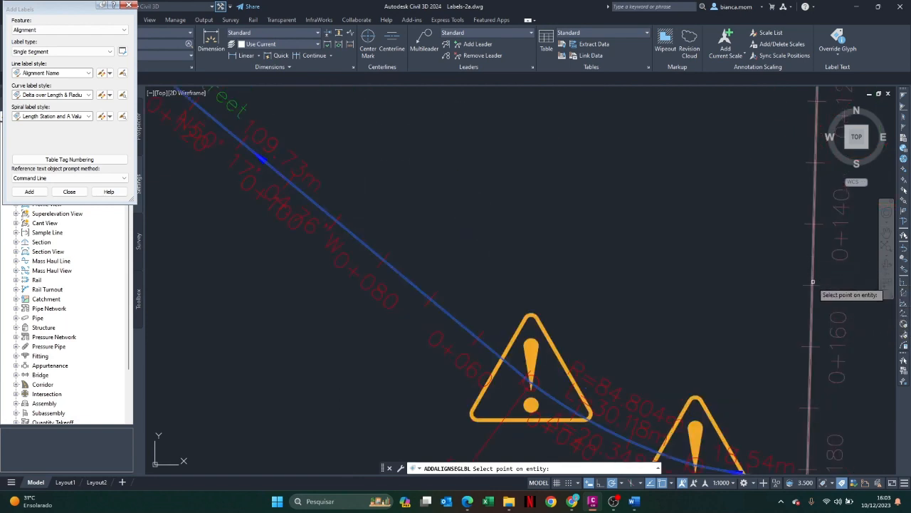
pyautogui.click(814, 283)
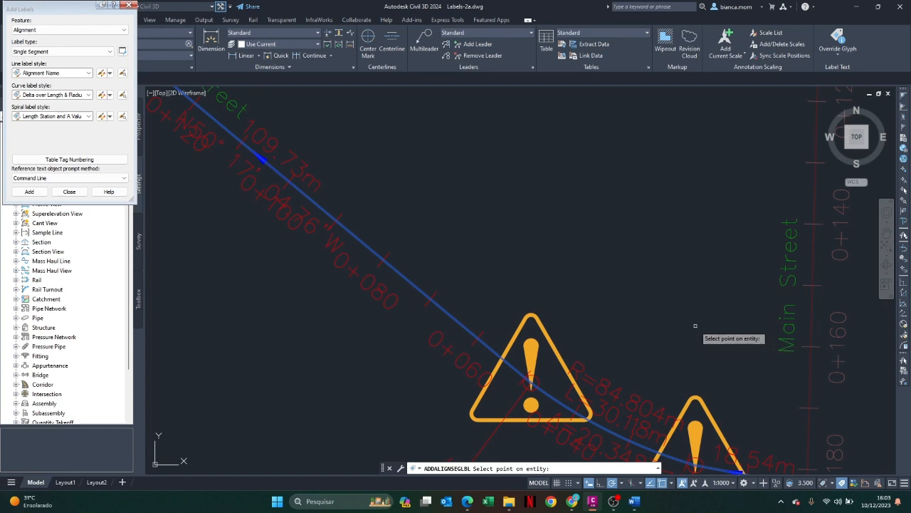
# Add an Alignment Name label to the East Street straight between stations 0+200 and 0+220
pyautogui.scroll(-4, 695, 325)
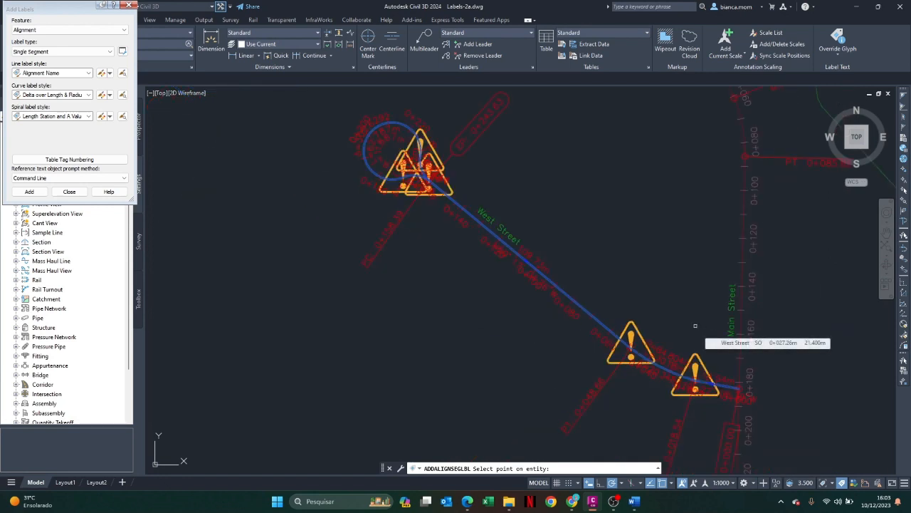
pyautogui.moveTo(670, 306); pyautogui.dragTo(470, 237, button='middle')
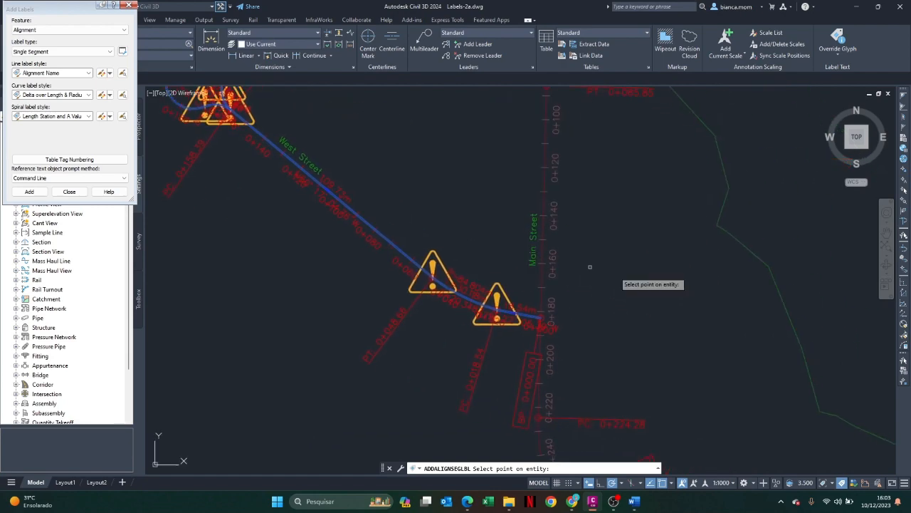
pyautogui.scroll(-5, 831, 312)
pyautogui.scroll(-4, 831, 313)
pyautogui.moveTo(833, 311); pyautogui.dragTo(504, 298, button='middle')
pyautogui.scroll(-2, 504, 298)
pyautogui.scroll(6, 598, 310)
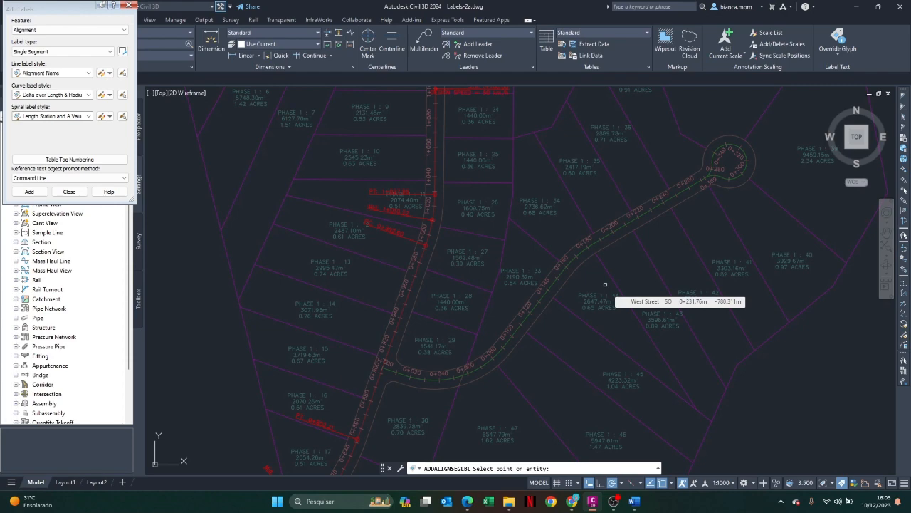
pyautogui.scroll(4, 614, 228)
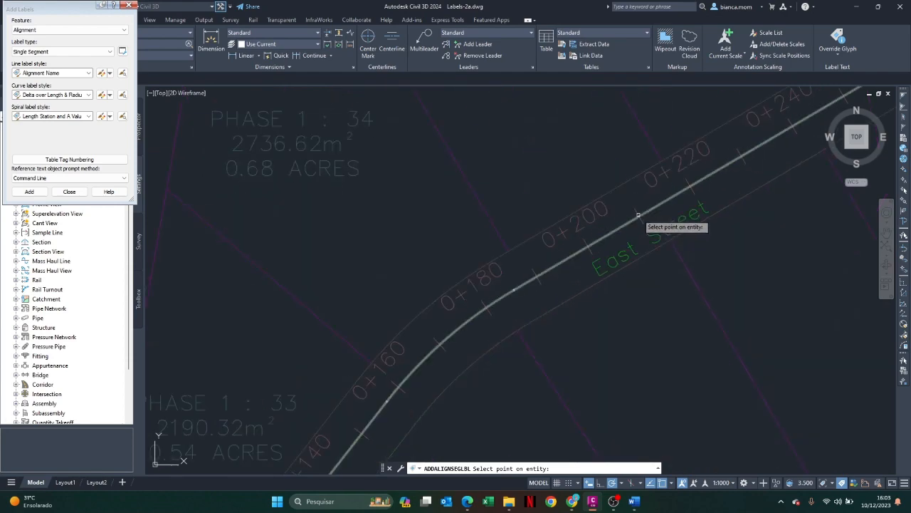
# Add a single-segment Bearing over Distance label to the Main Street line between stations 0+100 and 0+120
pyautogui.scroll(-6, 691, 274)
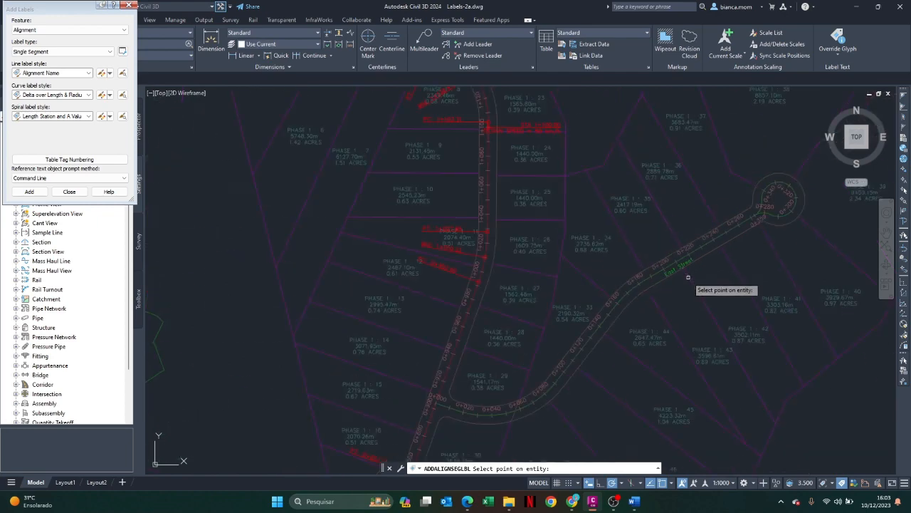
pyautogui.scroll(-2, 688, 277)
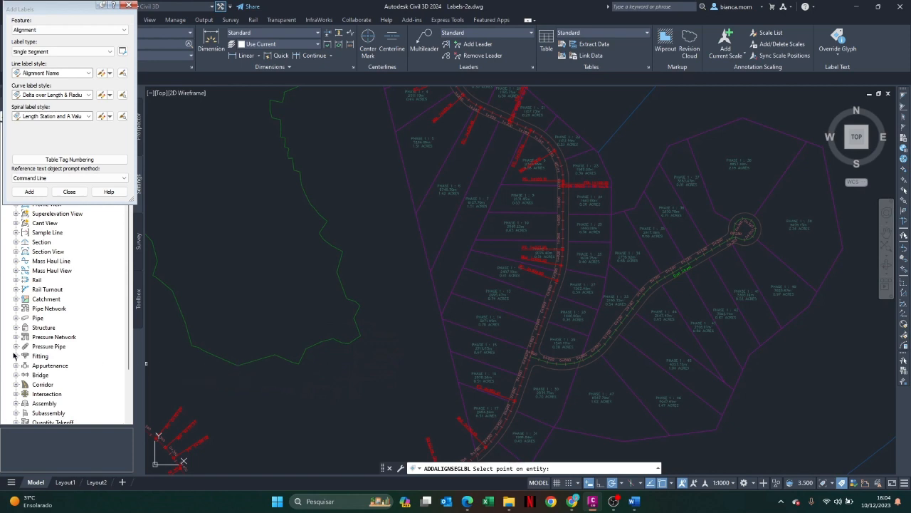
pyautogui.click(59, 74)
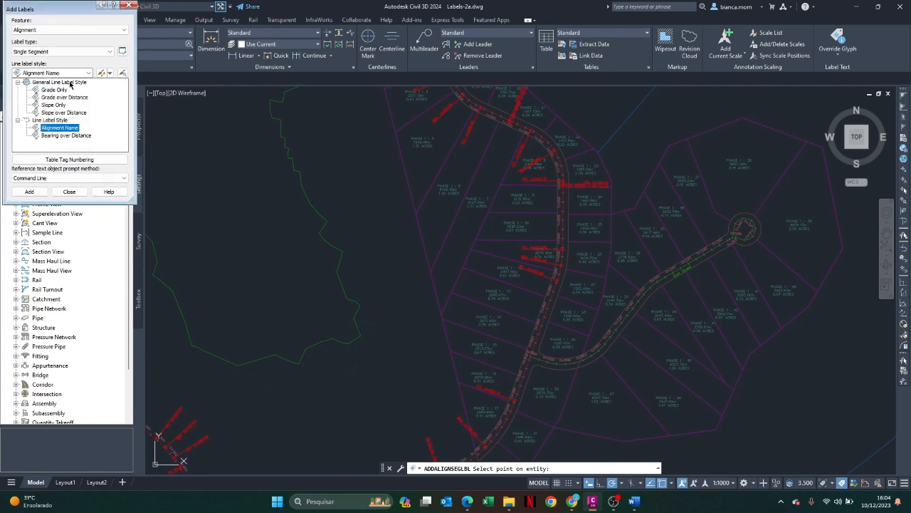
pyautogui.click(65, 135)
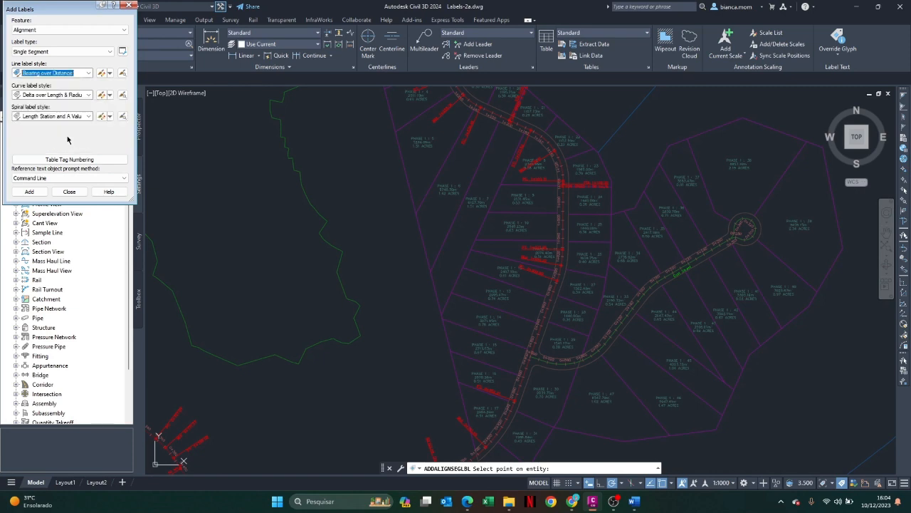
pyautogui.click(30, 192)
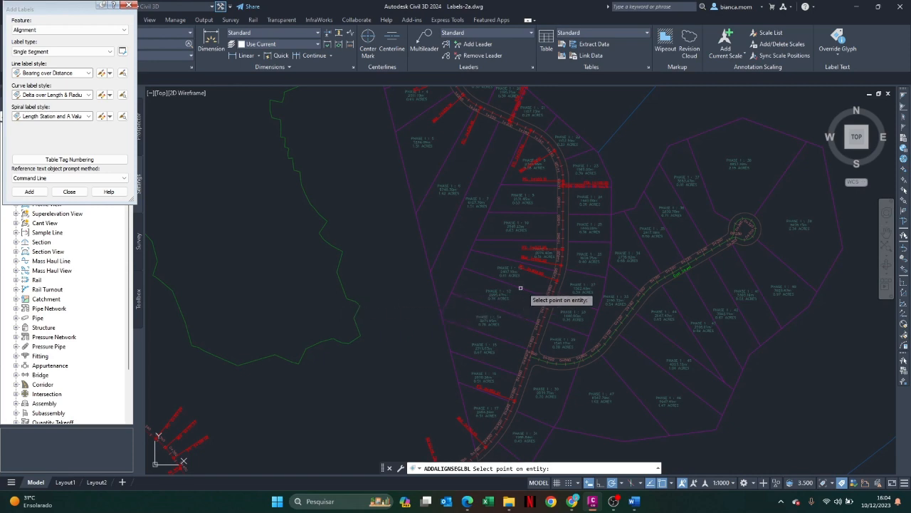
pyautogui.scroll(-3, 360, 339)
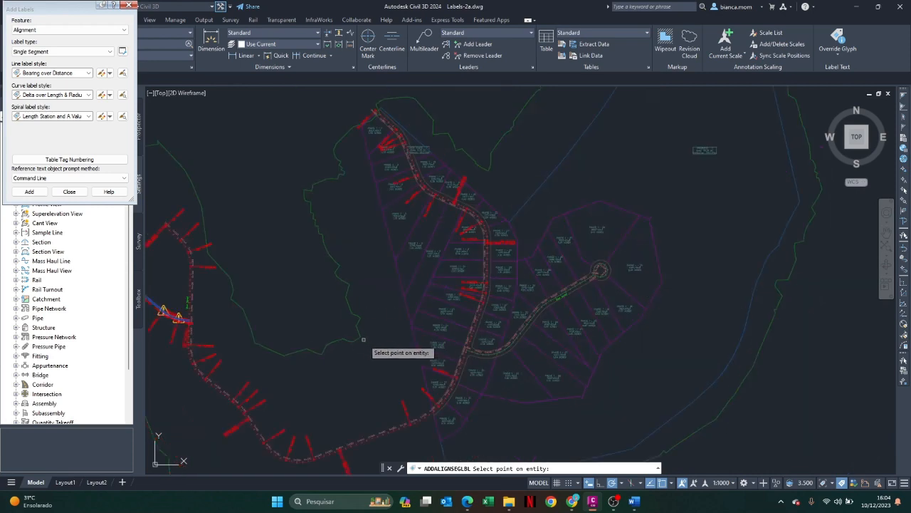
pyautogui.moveTo(361, 340); pyautogui.dragTo(596, 360, button='middle')
pyautogui.scroll(5, 387, 288)
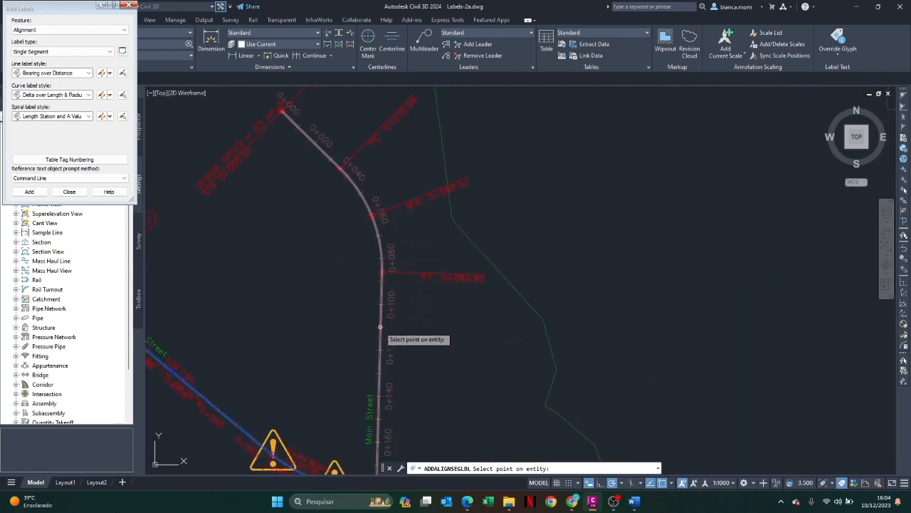
pyautogui.click(381, 331)
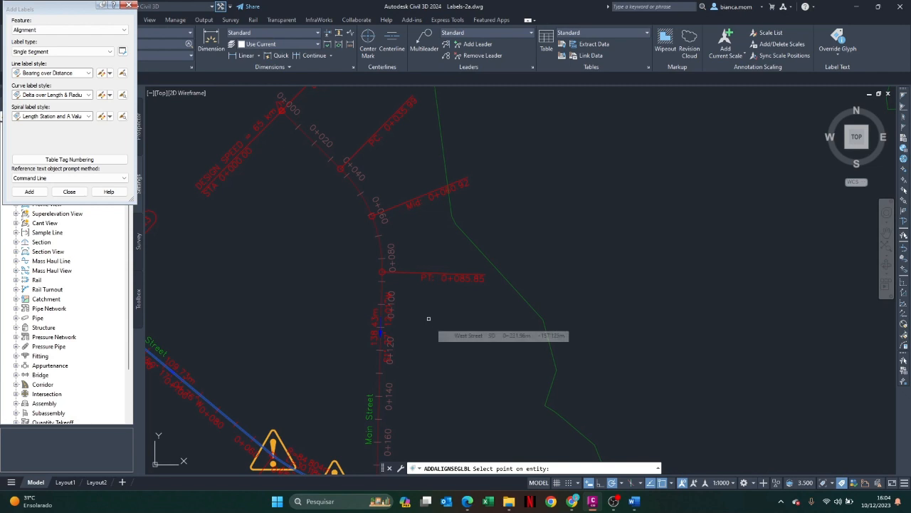
# Check the label options for the Parcel feature and close the Add Labels dialog
pyautogui.click(91, 30)
pyautogui.click(54, 63)
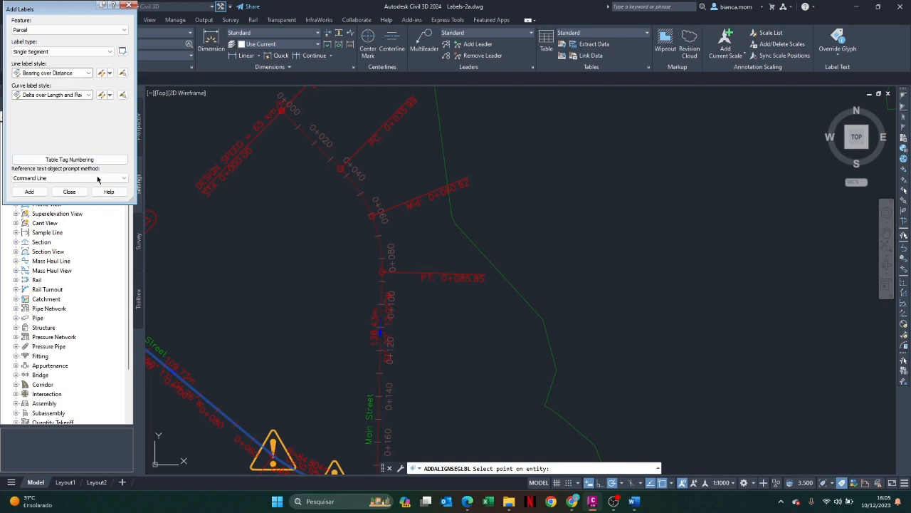
pyautogui.click(69, 191)
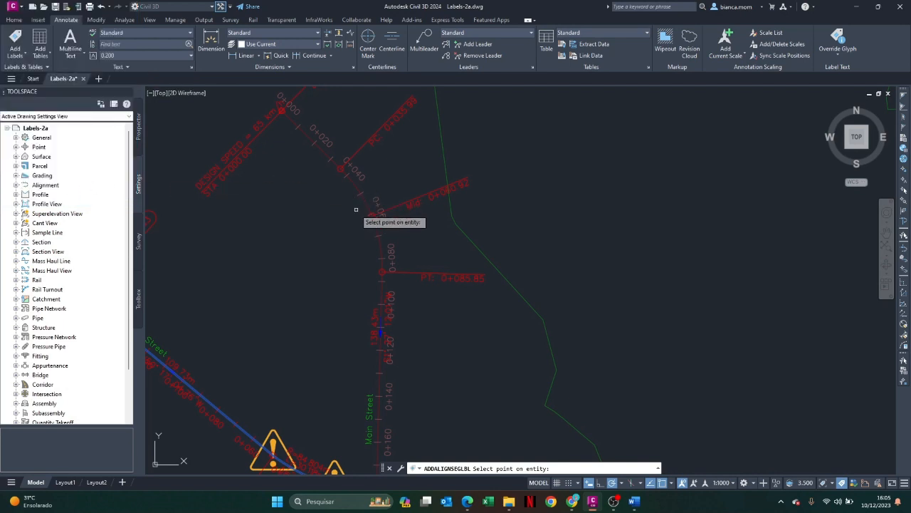
pyautogui.scroll(-5, 366, 215)
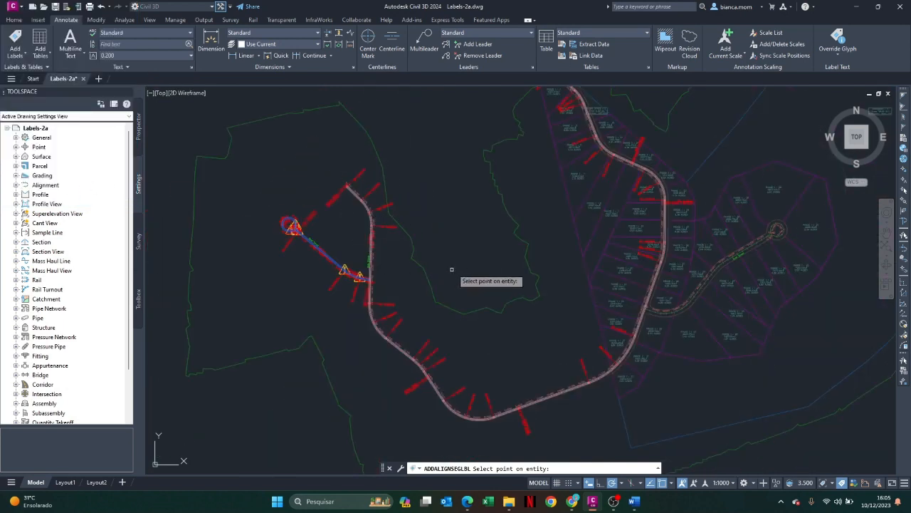
pyautogui.scroll(5, 757, 265)
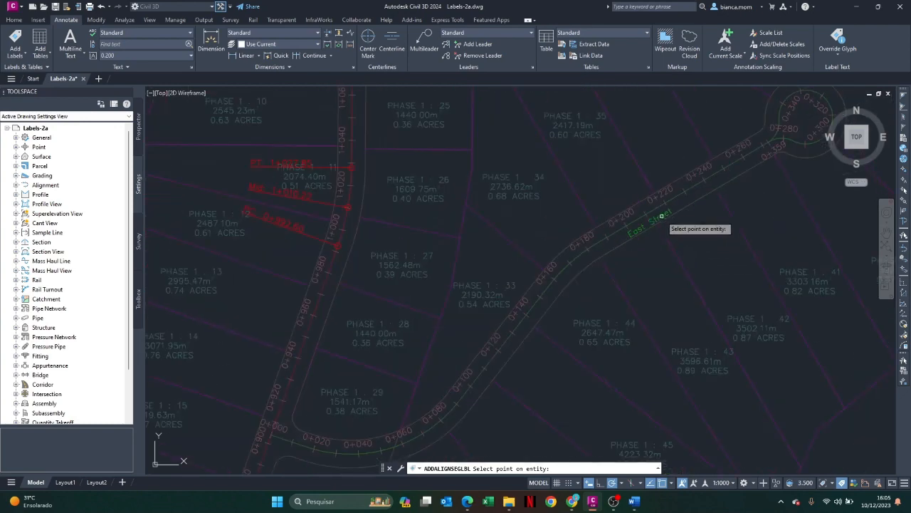
pyautogui.scroll(-7, 337, 200)
pyautogui.scroll(3, 421, 220)
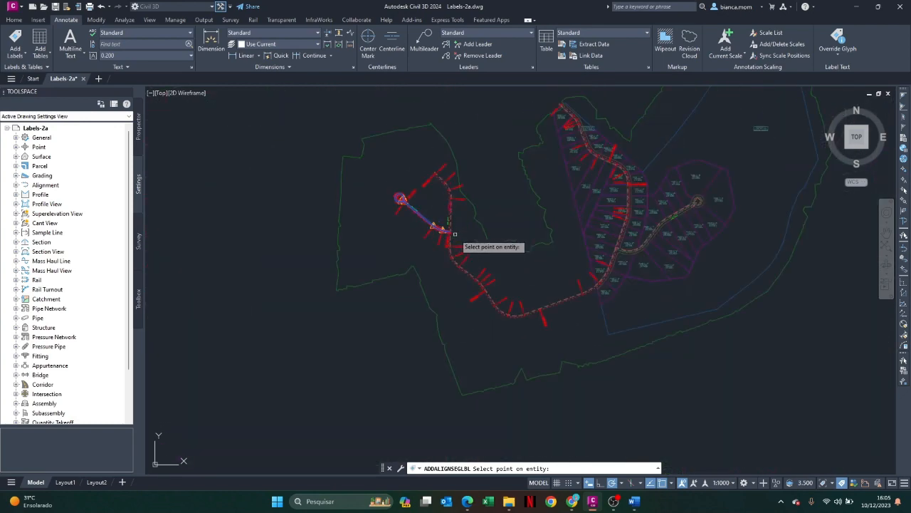
pyautogui.click(614, 501)
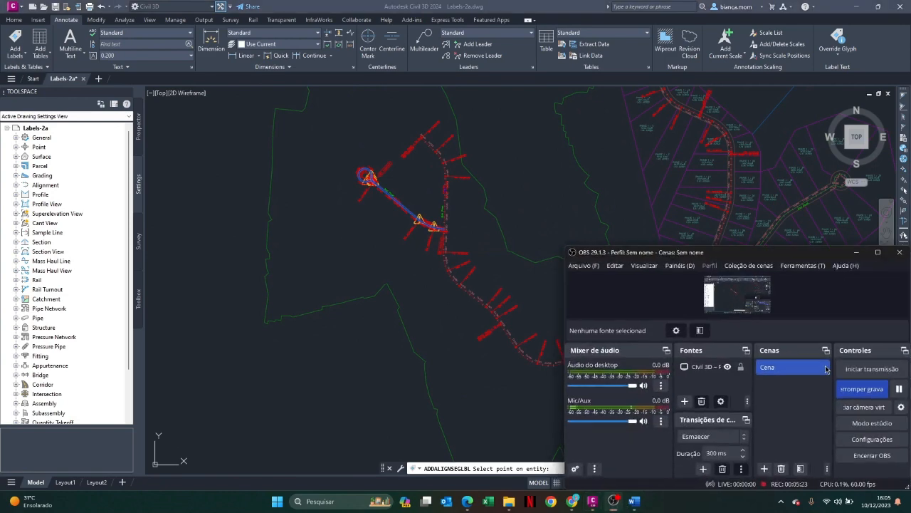
pyautogui.click(875, 388)
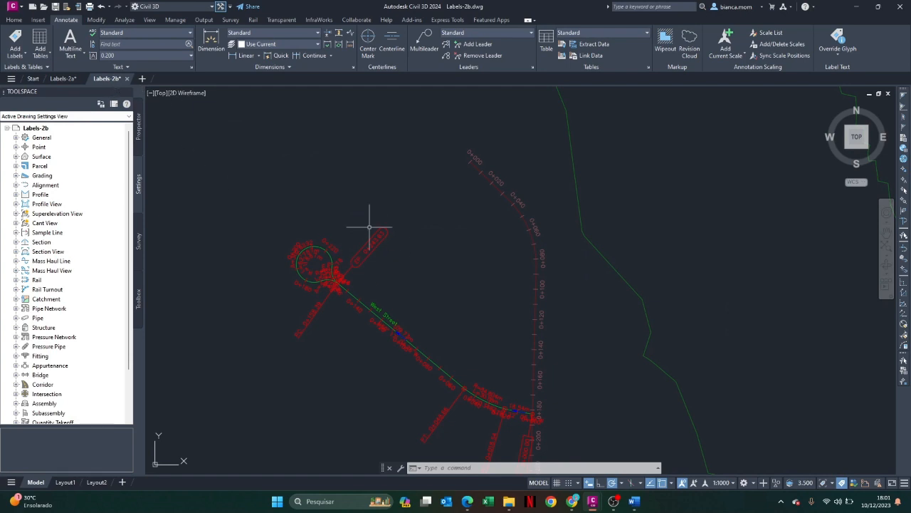
pyautogui.moveTo(397, 302)
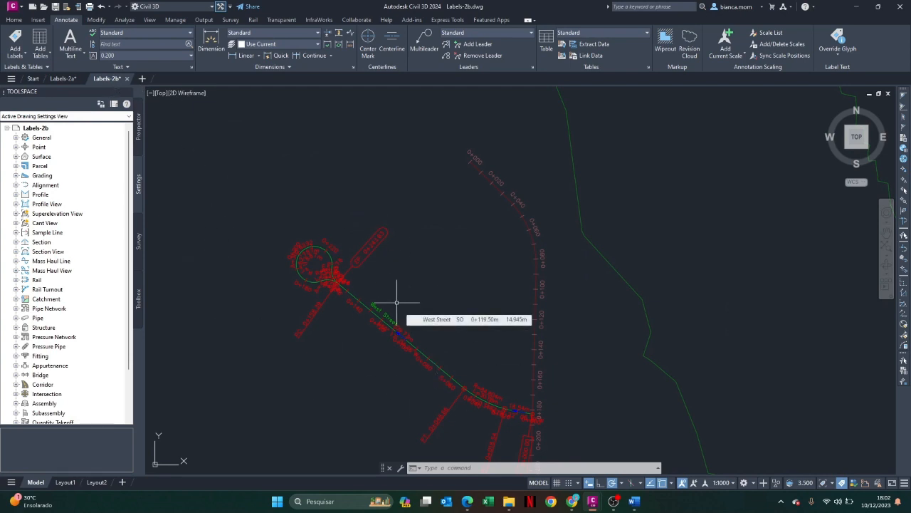
# Examine the overlapping labels along West Street and its cul-de-sac, selecting and deselecting the alignment
pyautogui.scroll(2, 343, 277)
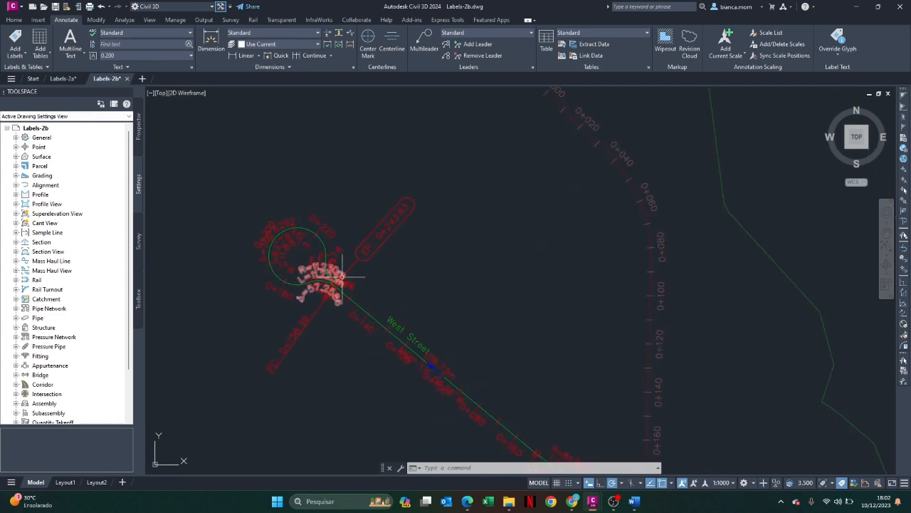
pyautogui.scroll(2, 343, 276)
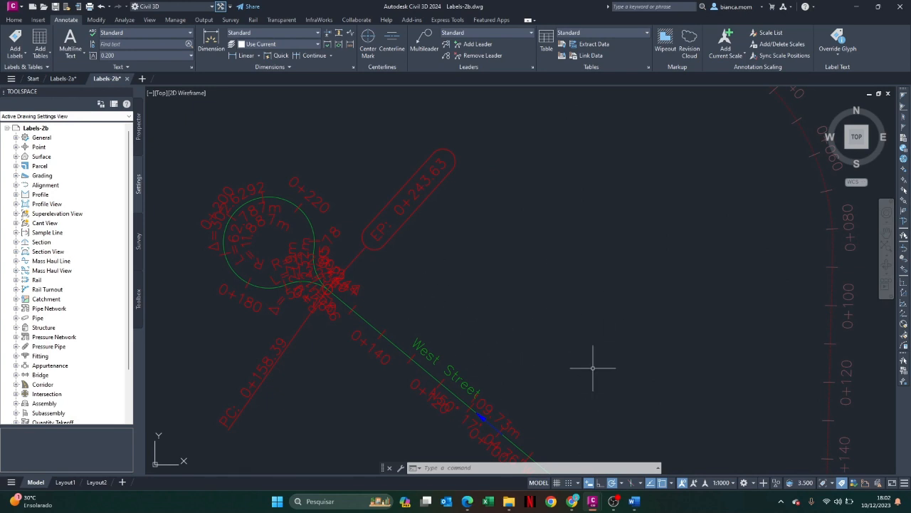
pyautogui.moveTo(611, 356); pyautogui.dragTo(605, 300, button='middle')
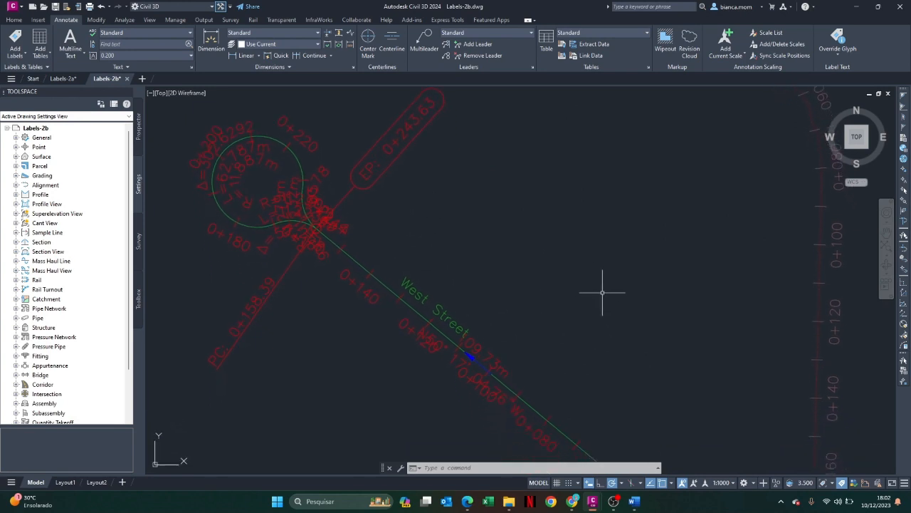
pyautogui.click(499, 381)
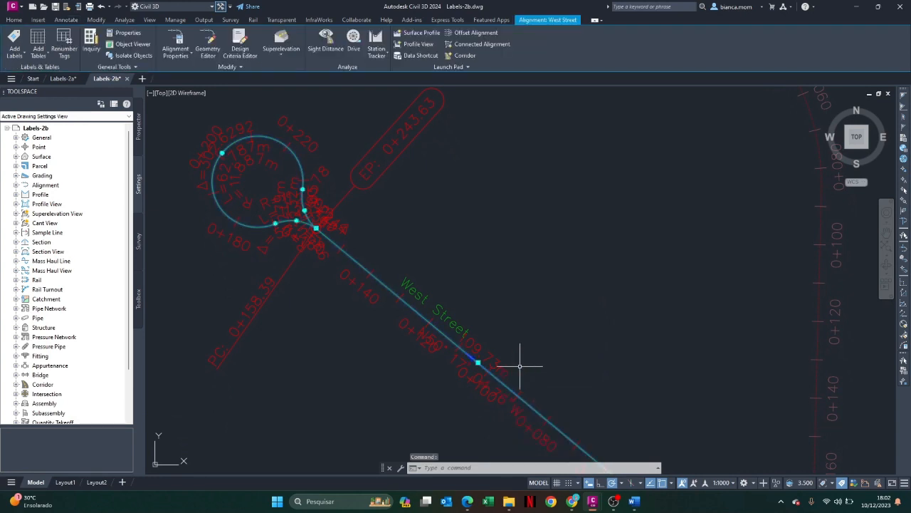
pyautogui.scroll(-2, 604, 356)
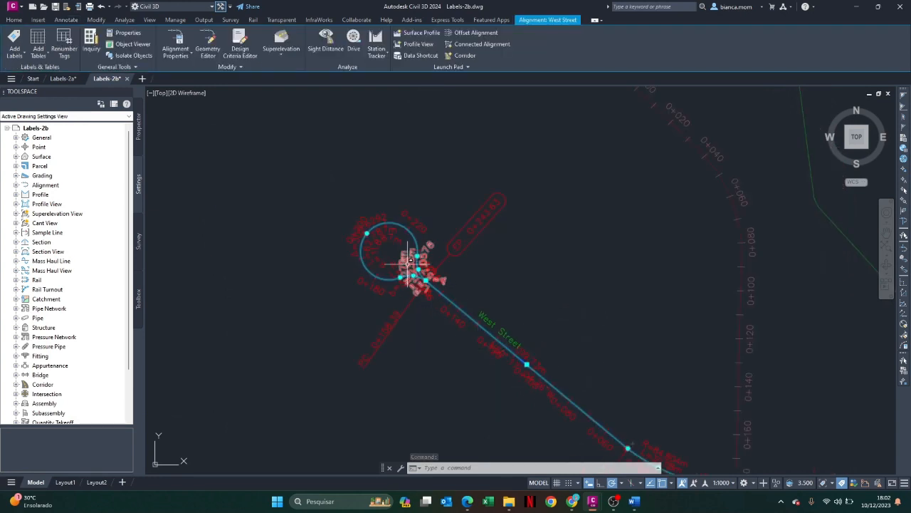
pyautogui.scroll(-2, 630, 417)
pyautogui.scroll(2, 708, 464)
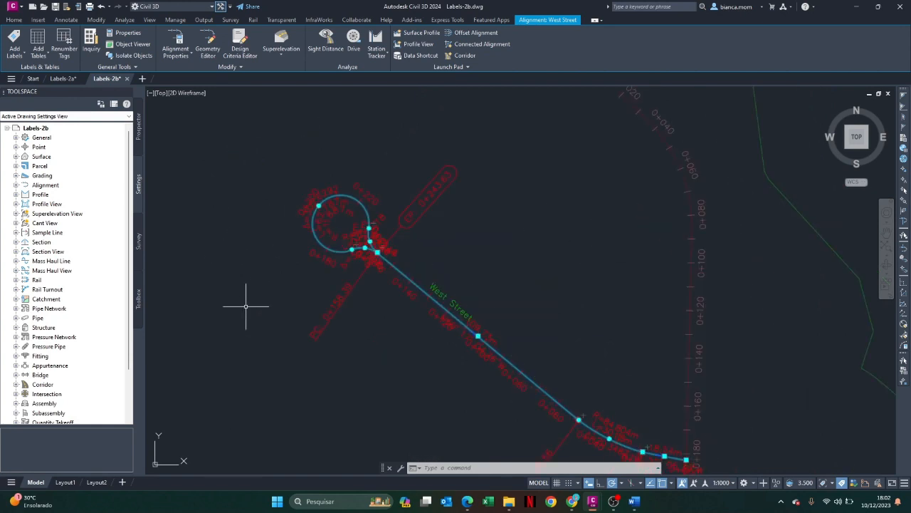
pyautogui.press('Escape')
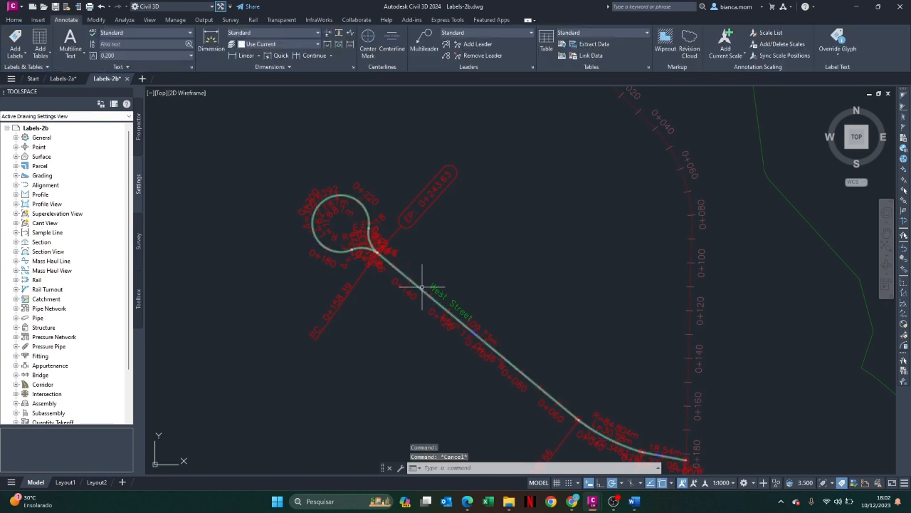
# Examine how the West Street geometry point labels are grouped by selecting the EP label and the PC and PT labels
pyautogui.moveTo(475, 254)
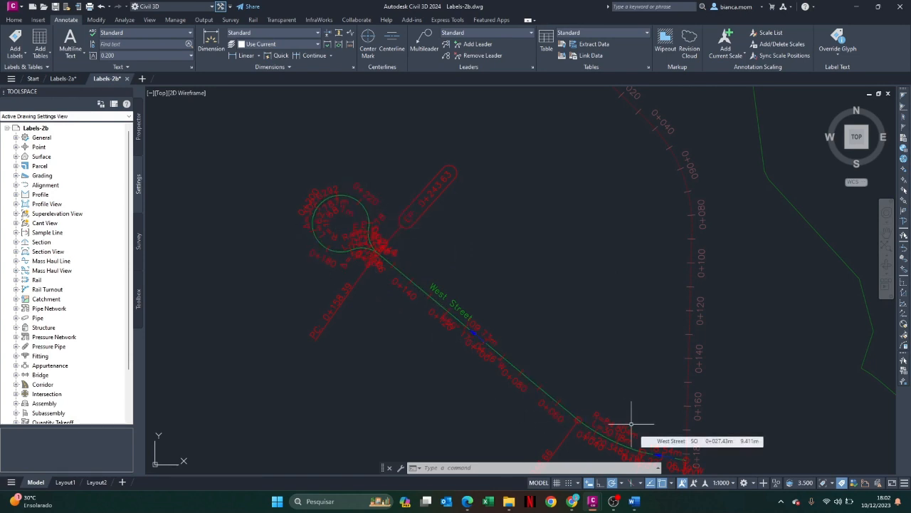
pyautogui.click(419, 197)
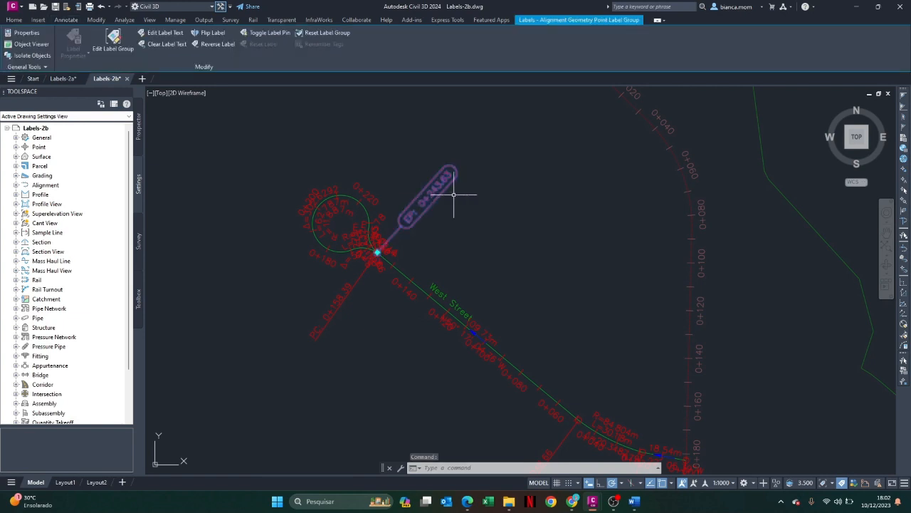
pyautogui.scroll(-2, 524, 231)
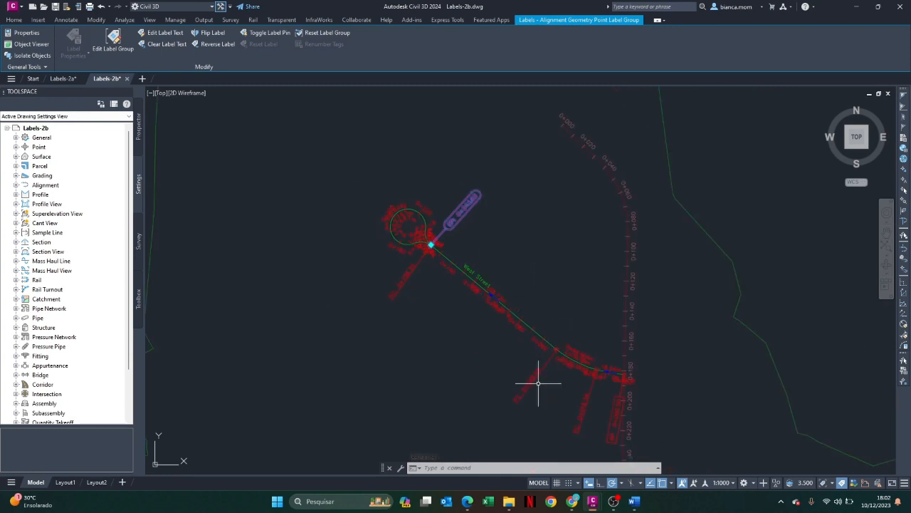
pyautogui.click(539, 375)
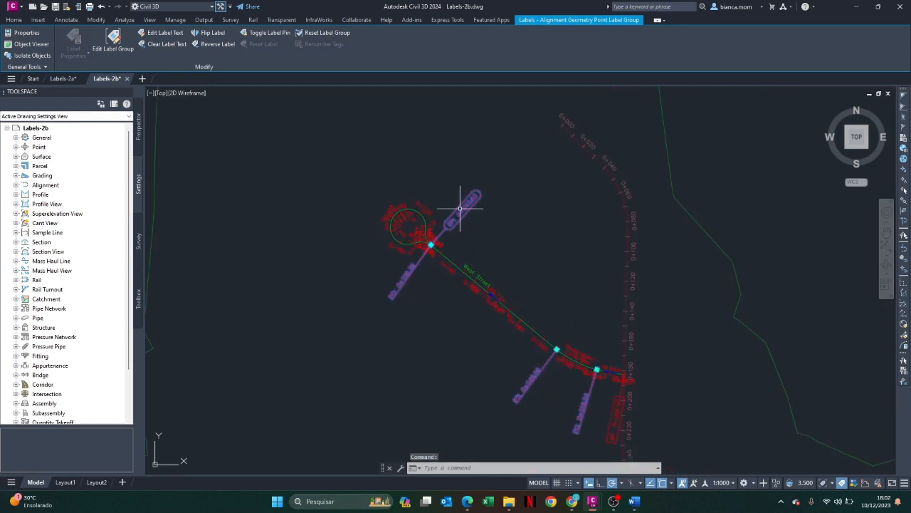
pyautogui.press('Escape')
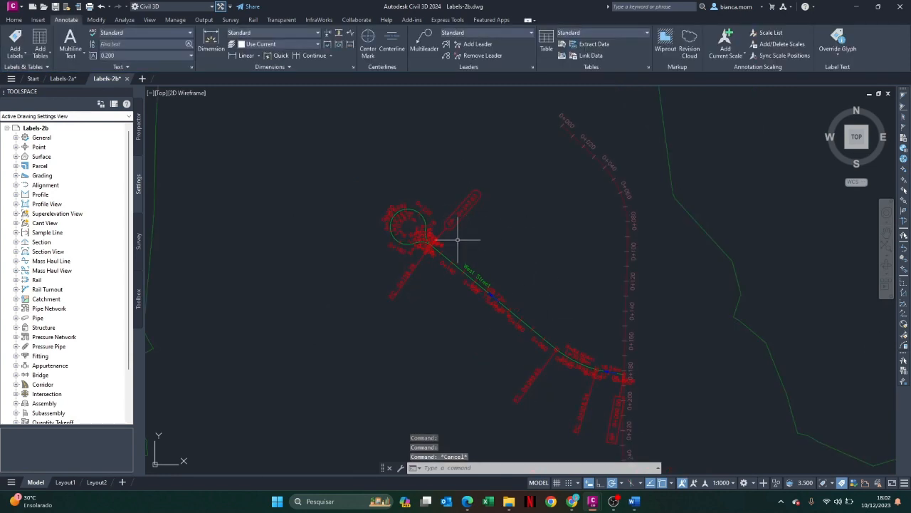
pyautogui.click(403, 278)
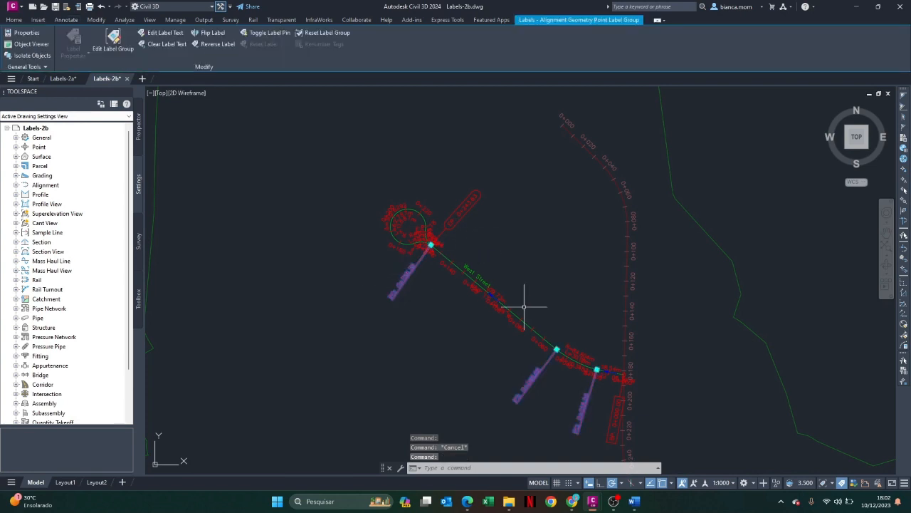
pyautogui.scroll(-3, 524, 302)
pyautogui.scroll(6, 567, 346)
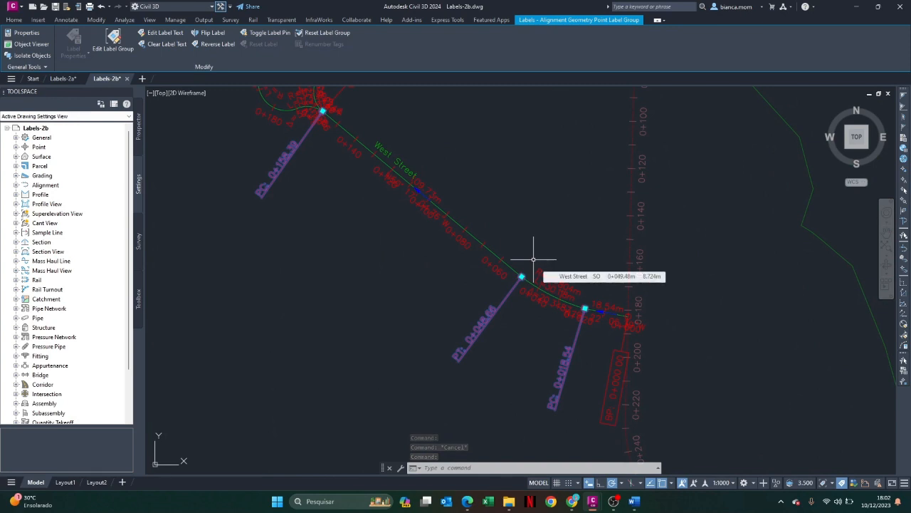
pyautogui.press('Escape')
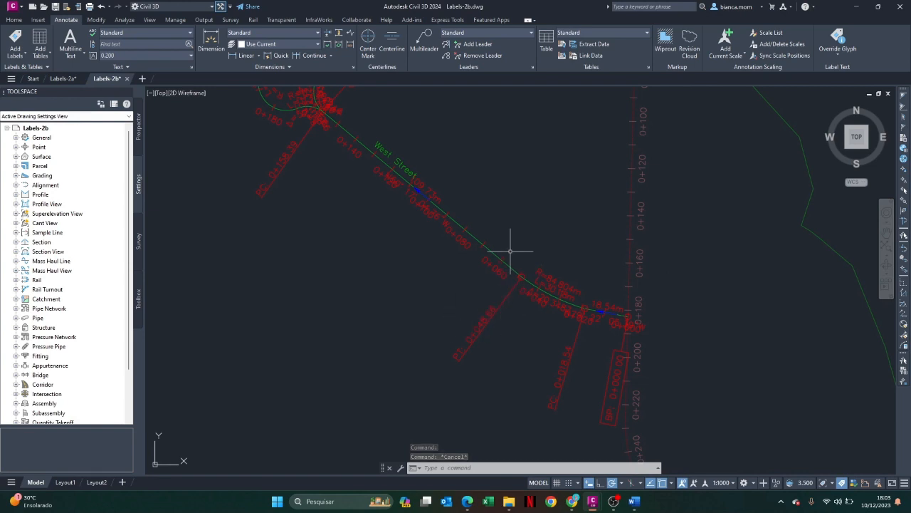
# Examine the curve labels around the West Street cul-de-sac and the bearing and distance label on its straight
pyautogui.scroll(-2, 509, 249)
pyautogui.scroll(5, 513, 248)
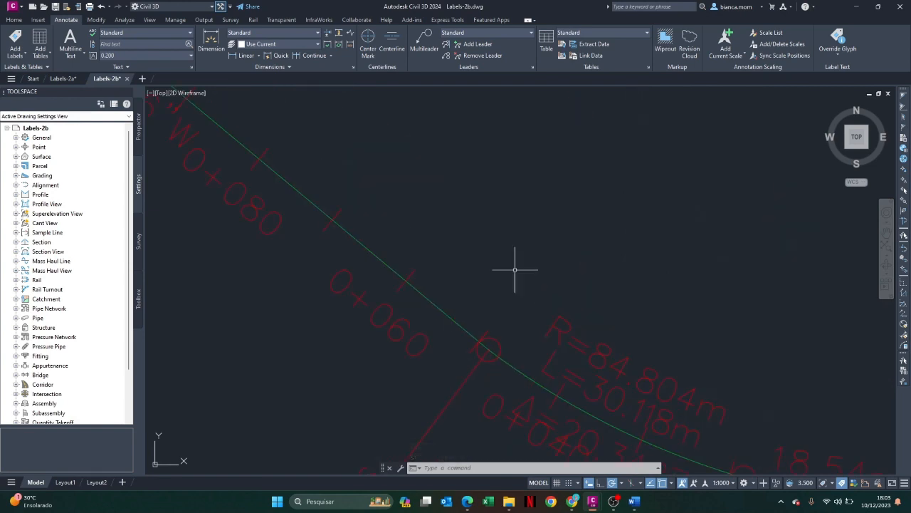
pyautogui.scroll(-5, 420, 309)
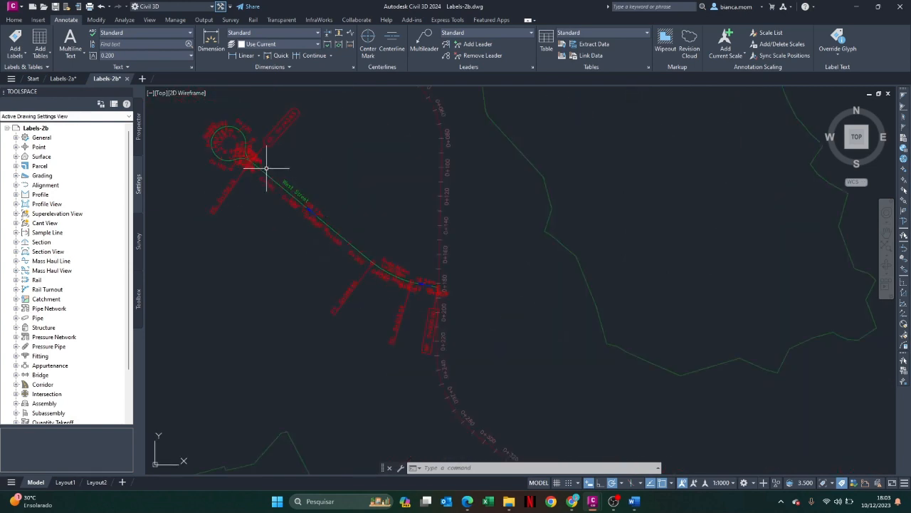
pyautogui.scroll(2, 190, 137)
pyautogui.click(258, 139)
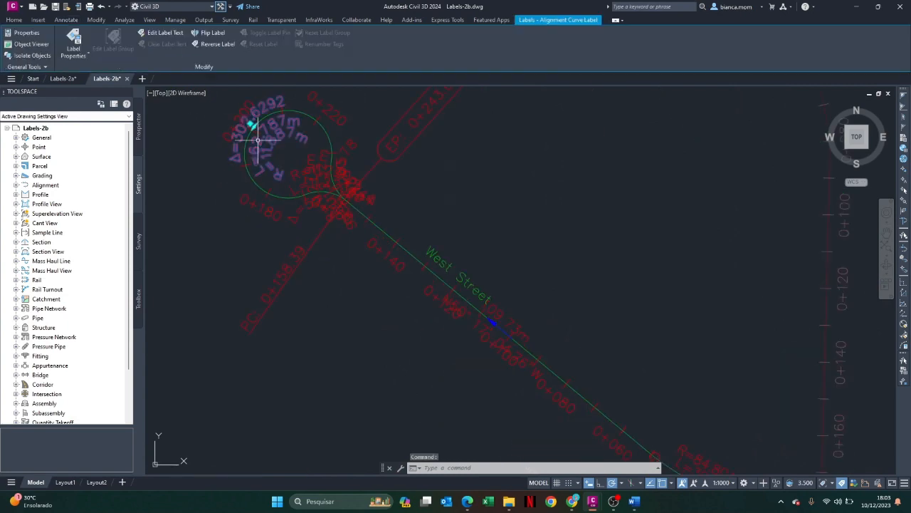
pyautogui.scroll(-6, 347, 190)
pyautogui.scroll(3, 345, 190)
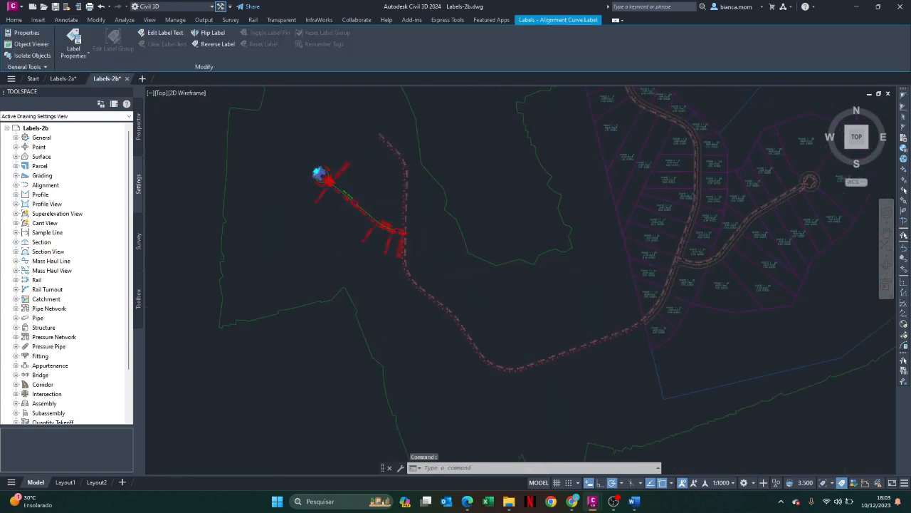
pyautogui.scroll(1, 347, 196)
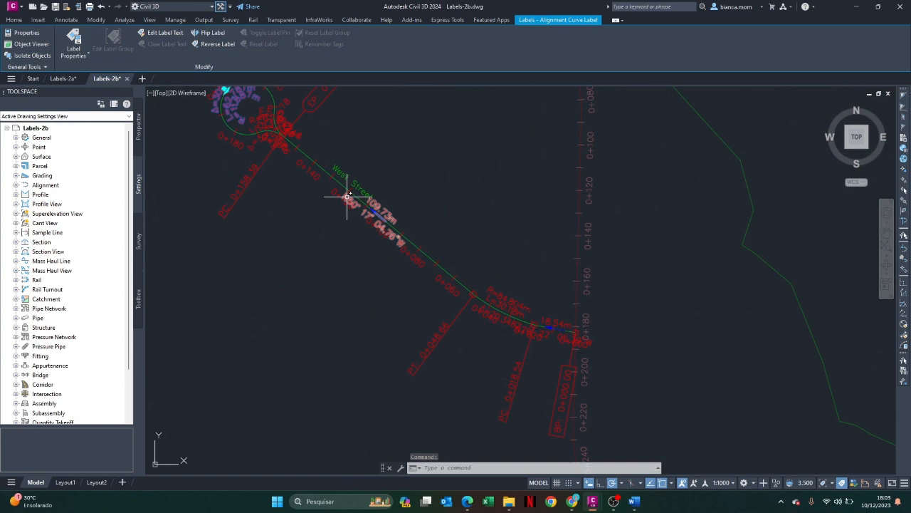
pyautogui.click(250, 122)
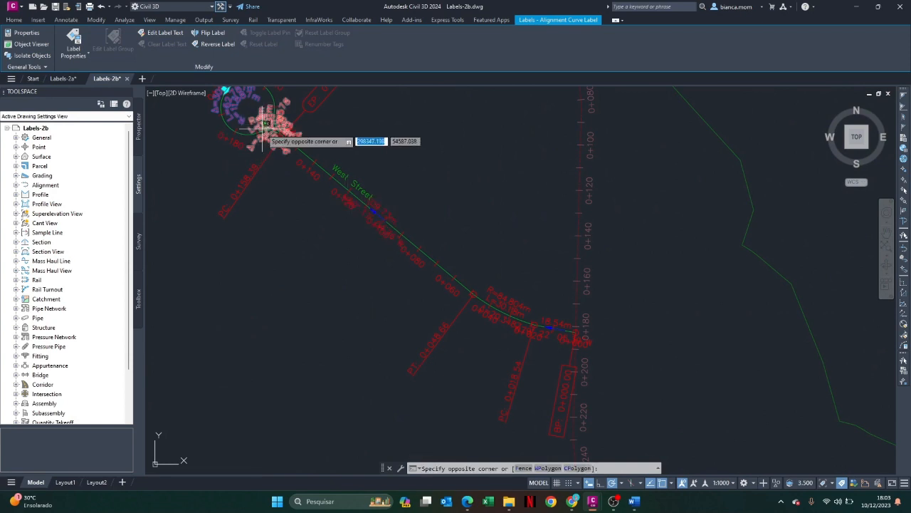
pyautogui.click(265, 125)
pyautogui.press('Escape')
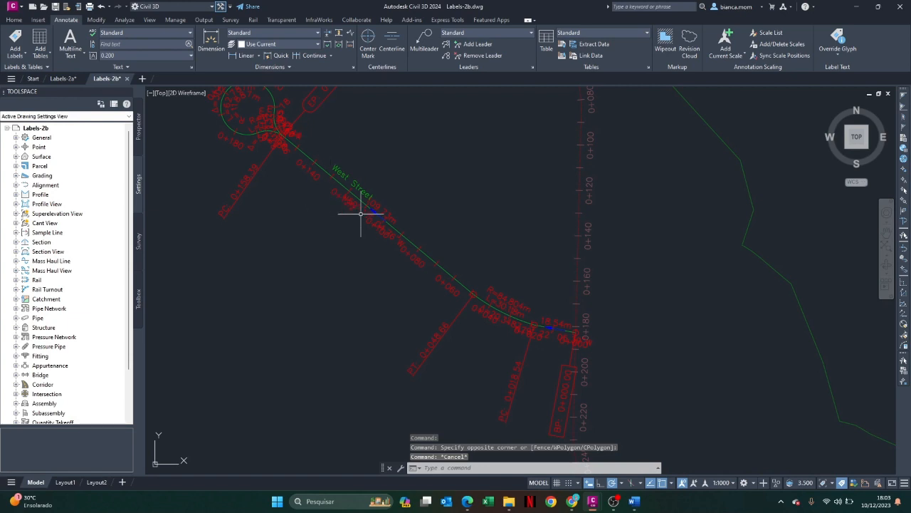
pyautogui.moveTo(352, 183)
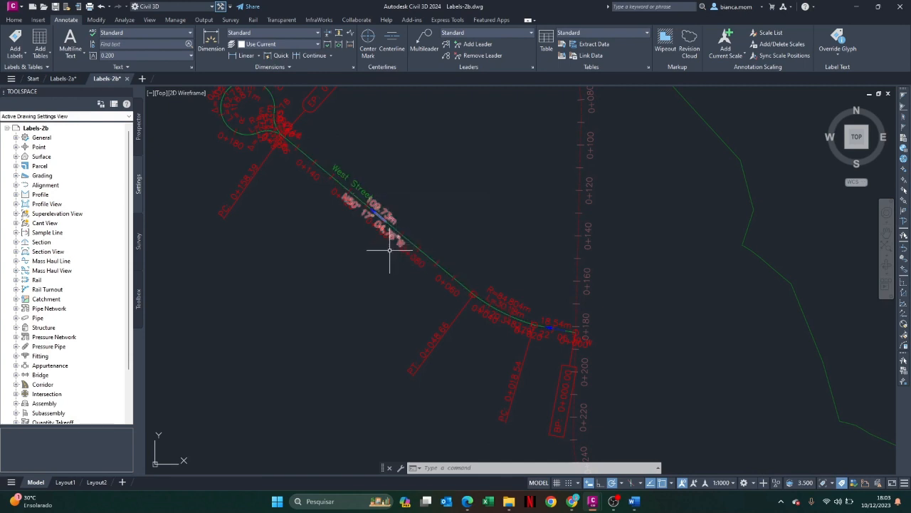
pyautogui.moveTo(393, 283)
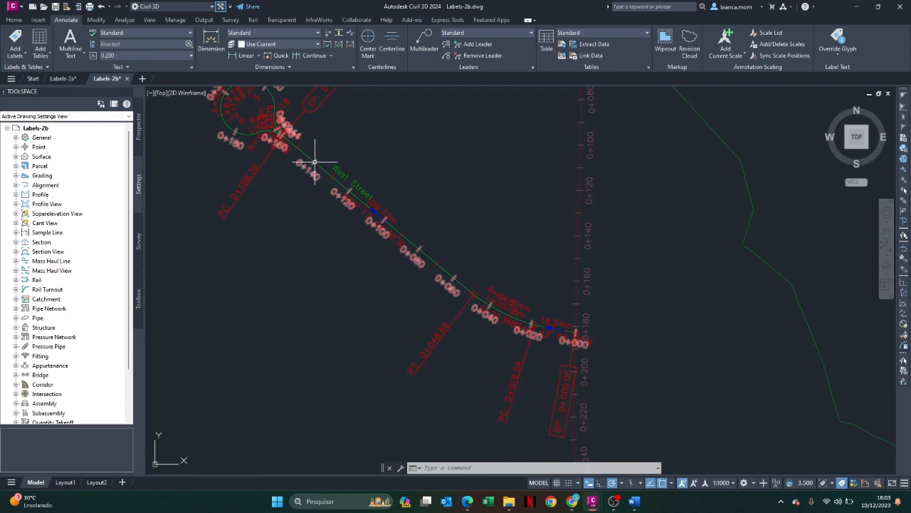
# Pull the bearing and distance label of the long West Street straight away to the southwest, clear of the stations, with a leader
pyautogui.scroll(-2, 275, 121)
pyautogui.scroll(4, 245, 95)
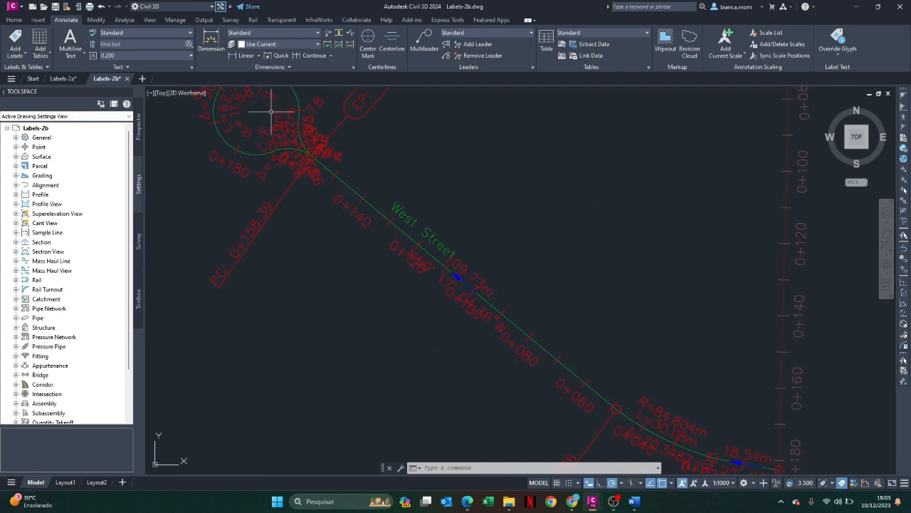
pyautogui.scroll(-2, 499, 246)
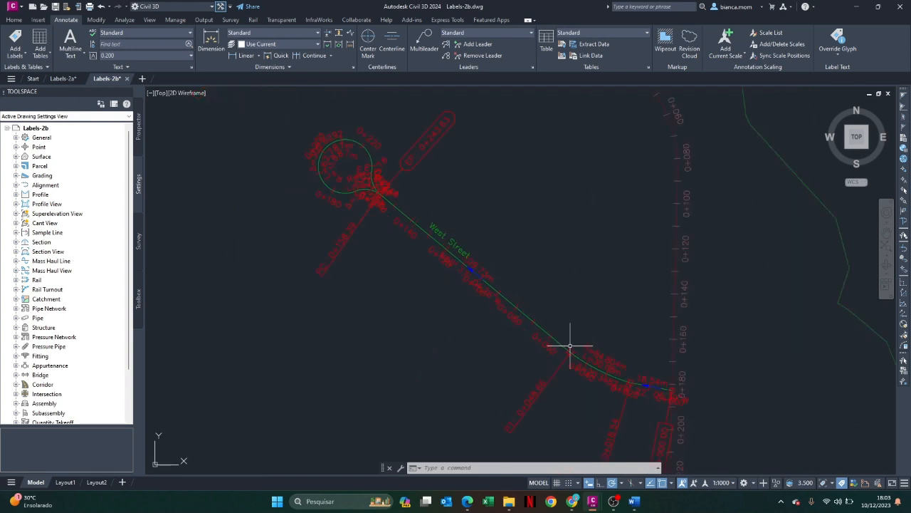
pyautogui.scroll(5, 444, 253)
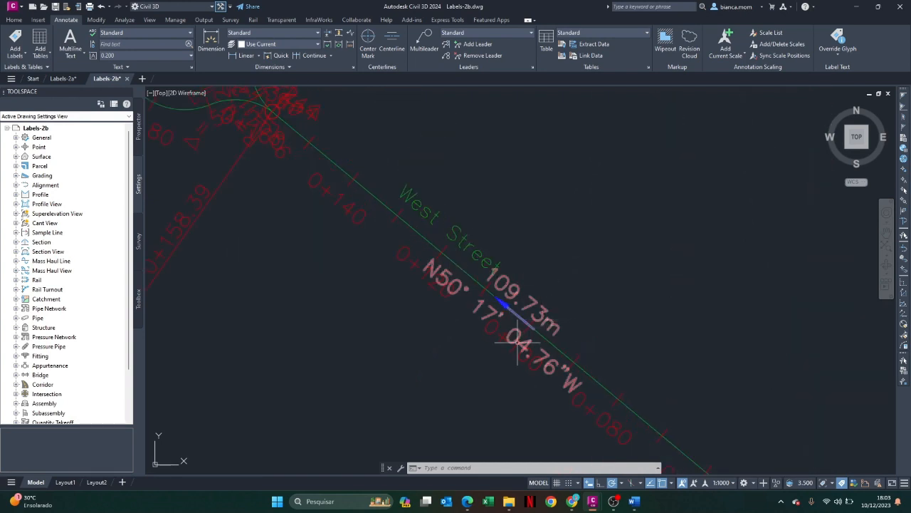
pyautogui.click(542, 311)
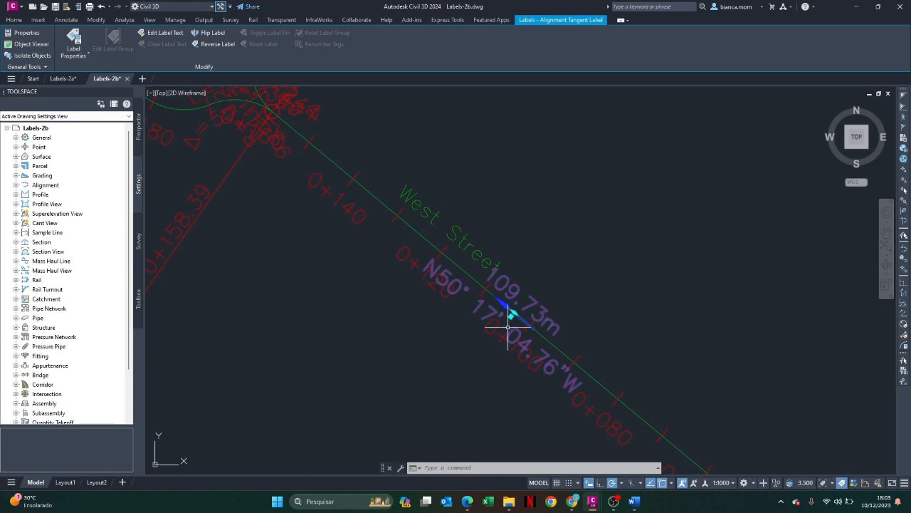
pyautogui.click(511, 315)
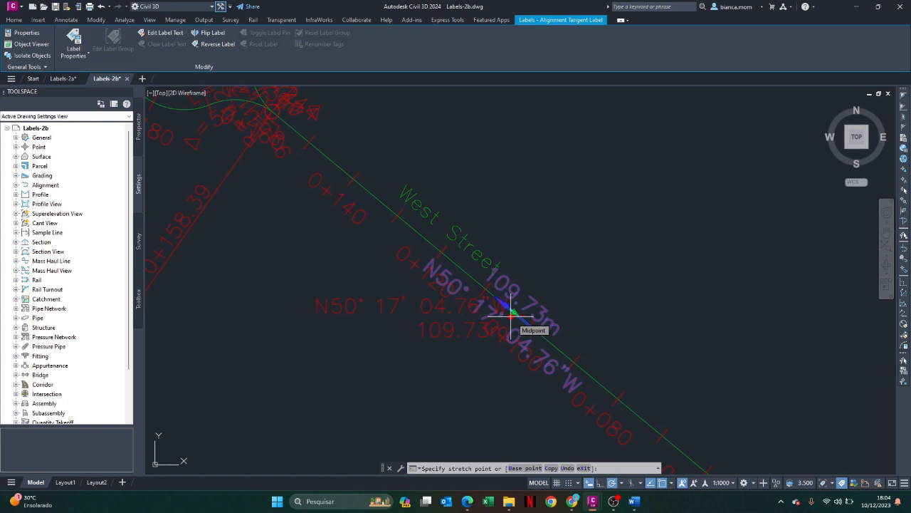
pyautogui.click(397, 354)
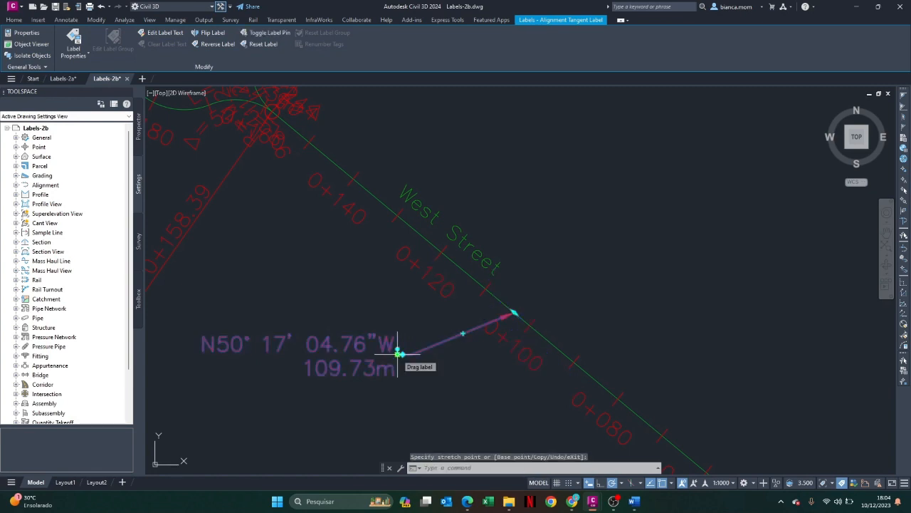
pyautogui.press('Escape')
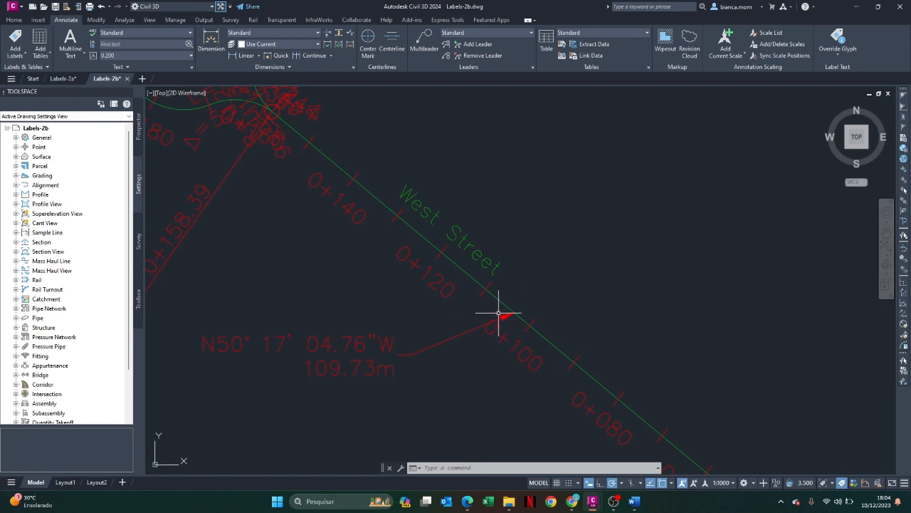
# Slide the West Street name label southeast along the straight to the tip of the bearing and distance leader, near station 0+100
pyautogui.scroll(-6, 499, 313)
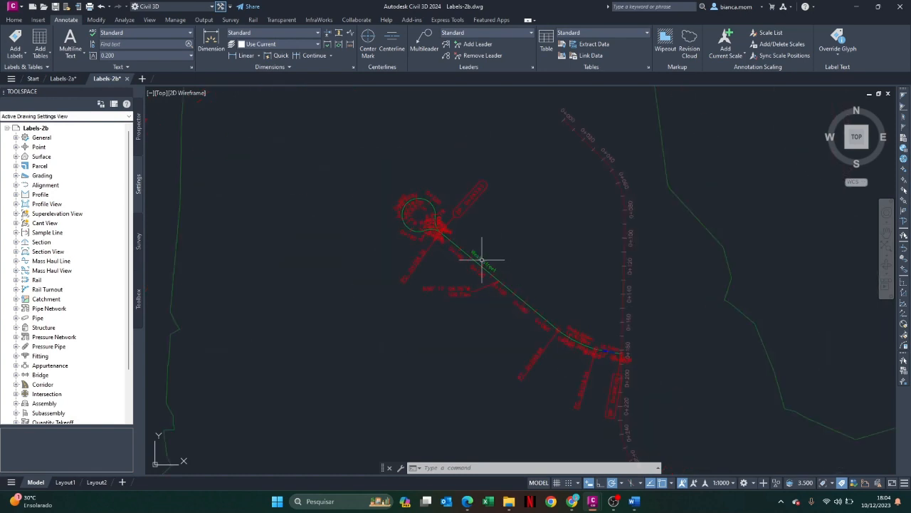
pyautogui.click(482, 260)
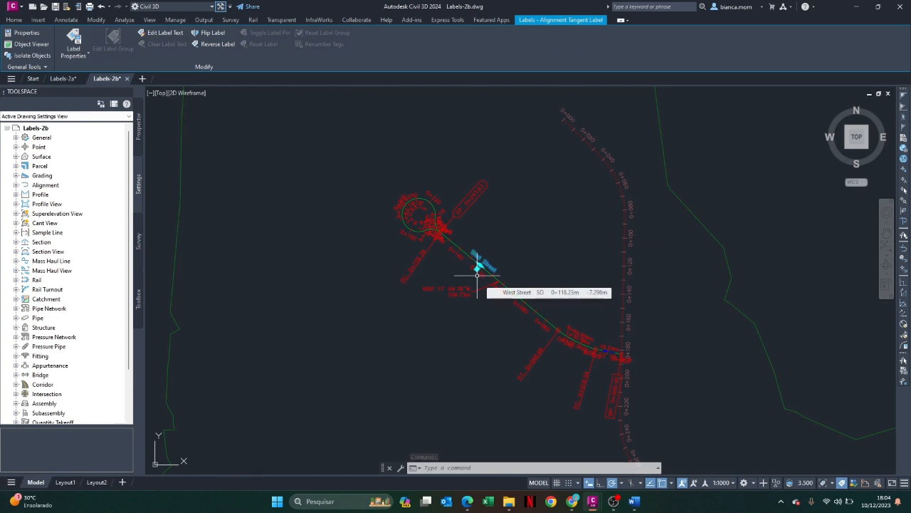
pyautogui.scroll(5, 491, 207)
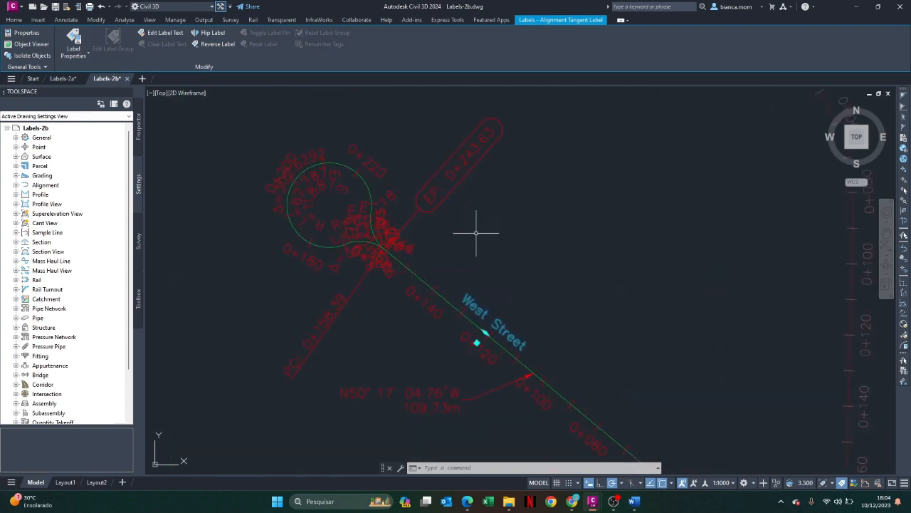
pyautogui.click(486, 332)
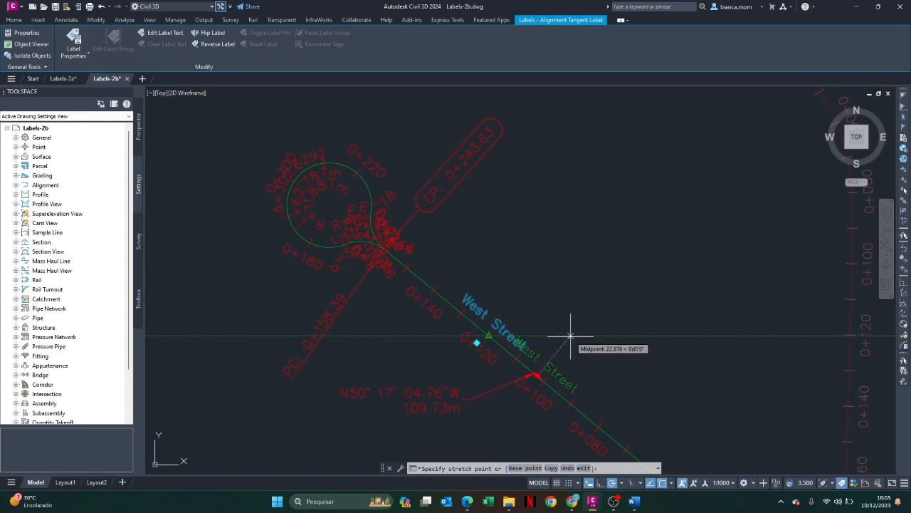
pyautogui.click(570, 335)
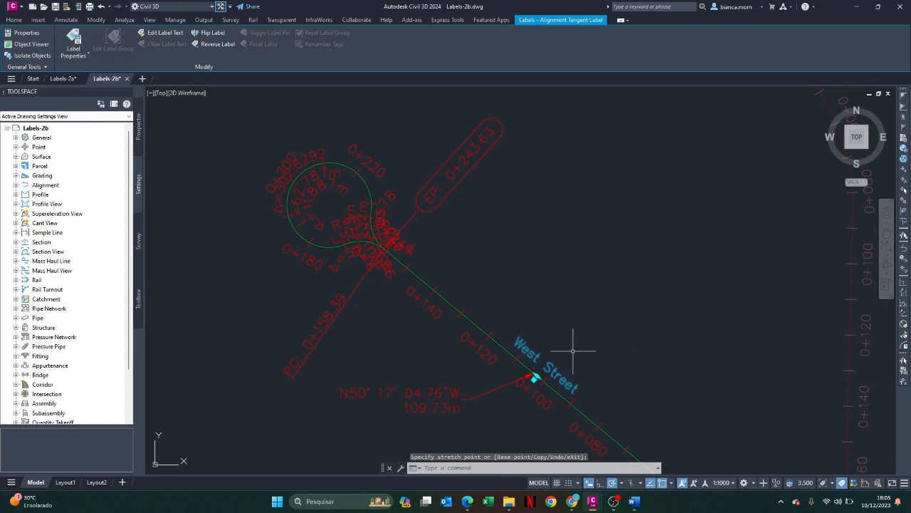
pyautogui.press('Escape')
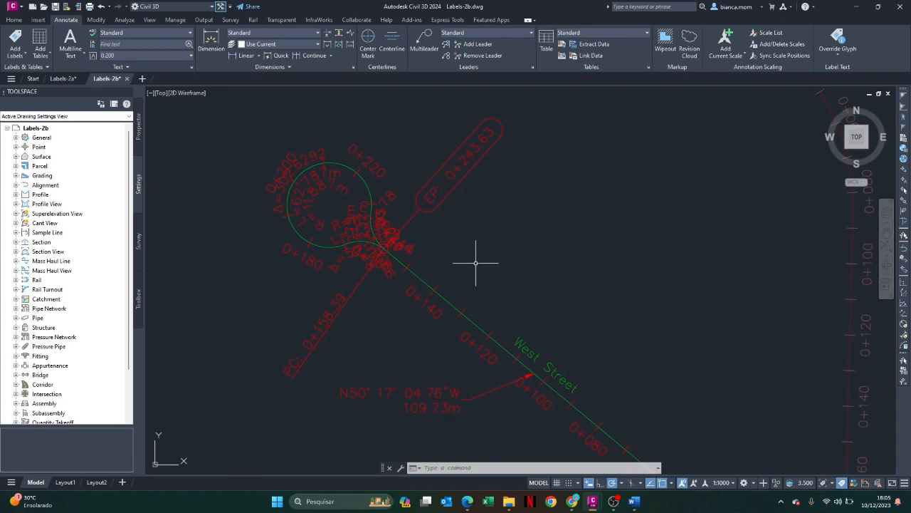
# Examine the overlapping curve labels where the cul-de-sac meets the West Street straight, with the alignment selected
pyautogui.scroll(-2, 449, 264)
pyautogui.scroll(4, 433, 224)
pyautogui.scroll(1, 334, 243)
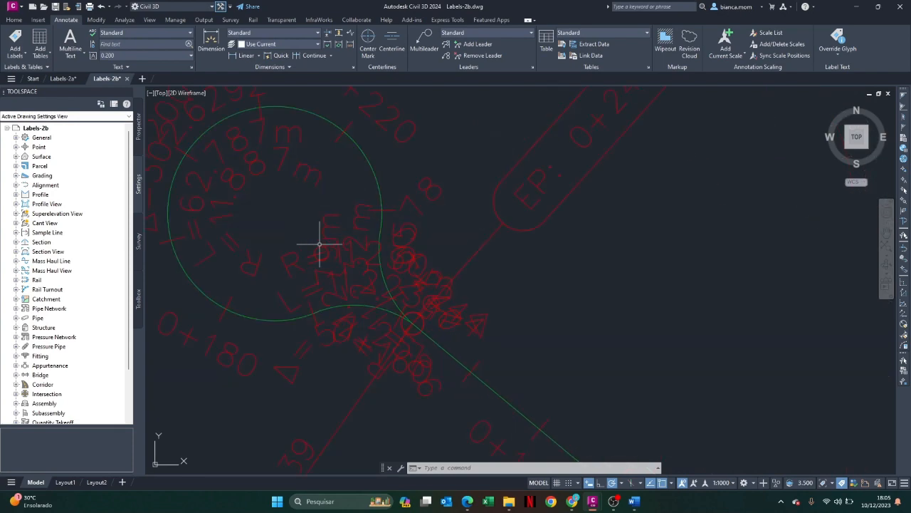
pyautogui.scroll(-3, 320, 248)
pyautogui.scroll(4, 427, 352)
pyautogui.scroll(-4, 453, 361)
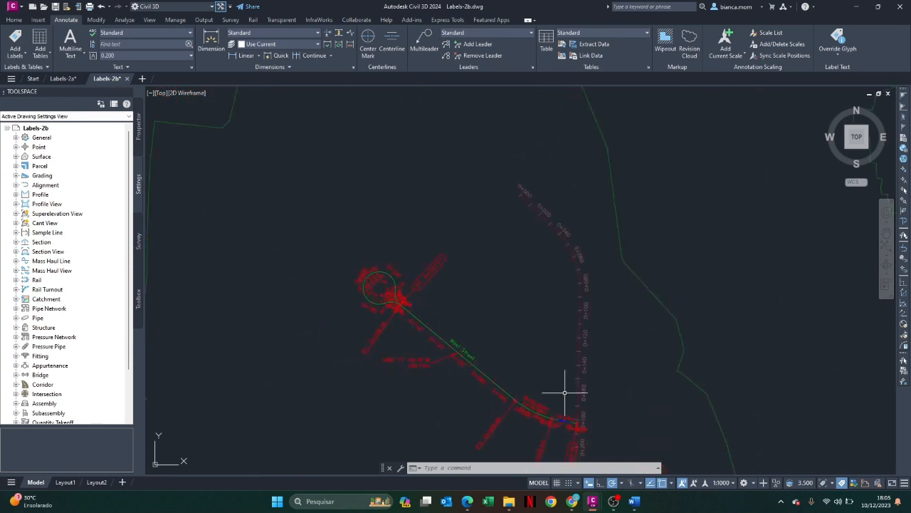
pyautogui.scroll(2, 557, 425)
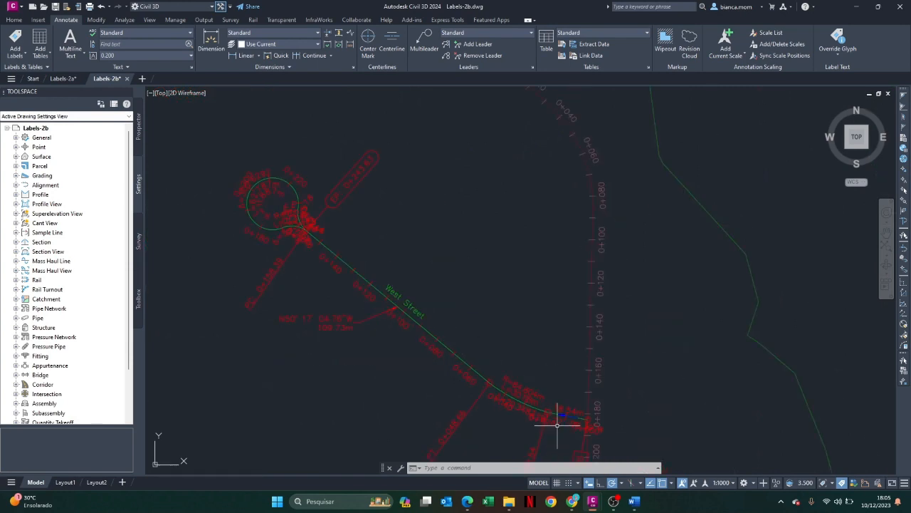
pyautogui.click(442, 343)
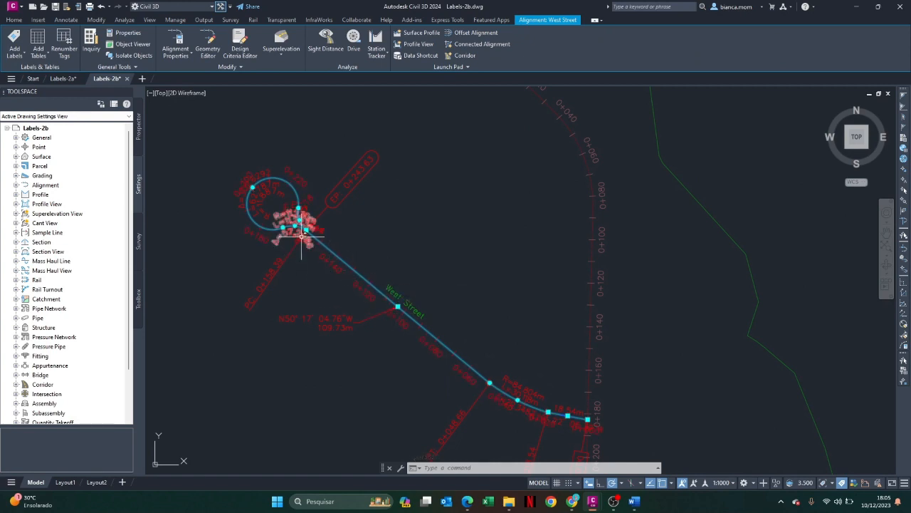
pyautogui.scroll(4, 297, 219)
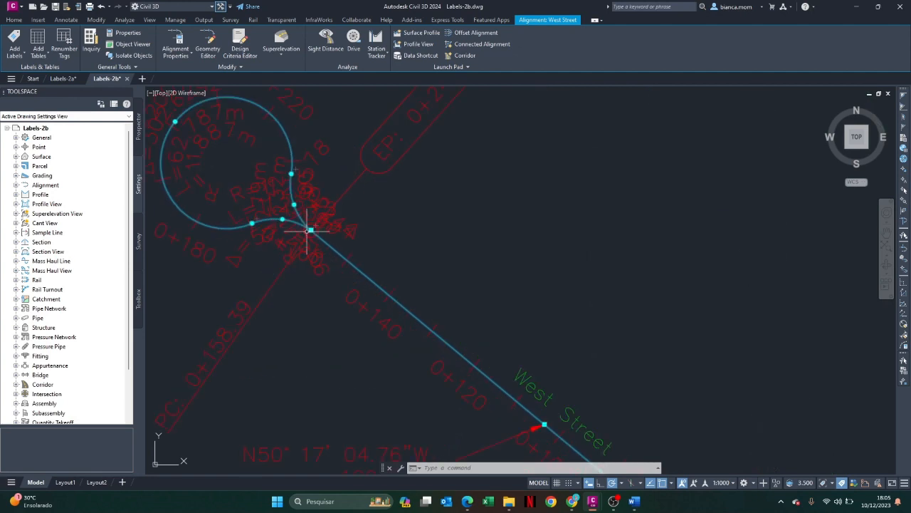
pyautogui.scroll(4, 274, 173)
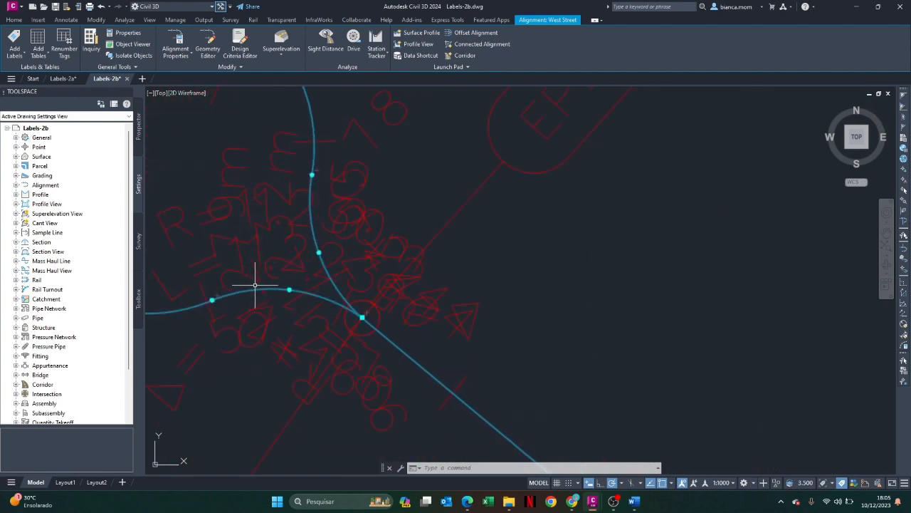
pyautogui.click(212, 300)
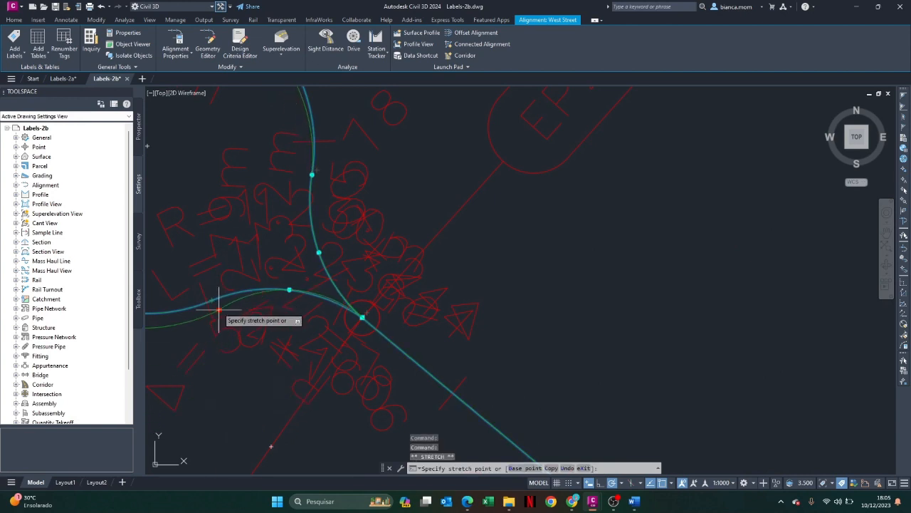
pyautogui.click(211, 299)
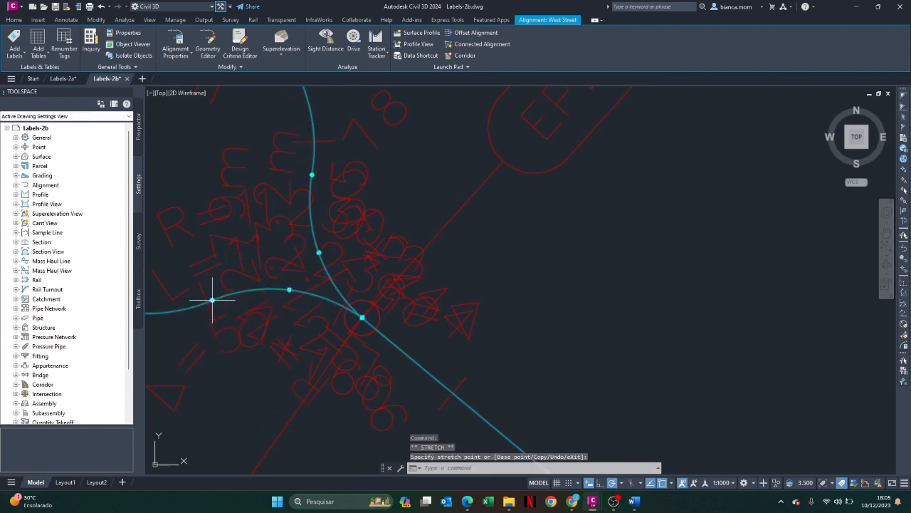
# Pull the two 11 m radius curve labels at the cul-de-sac neck away with leaders, one to the east and one to the southwest
pyautogui.scroll(-3, 363, 283)
pyautogui.click(358, 279)
pyautogui.click(346, 267)
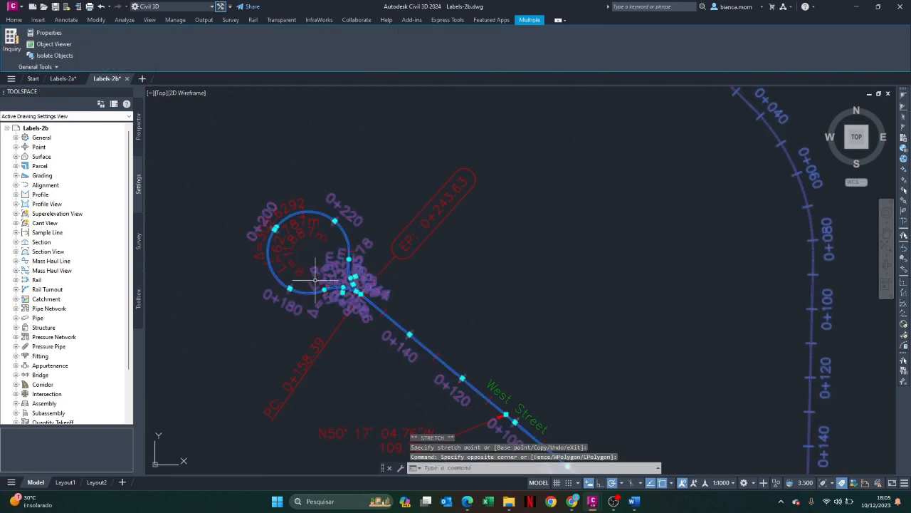
pyautogui.click(355, 276)
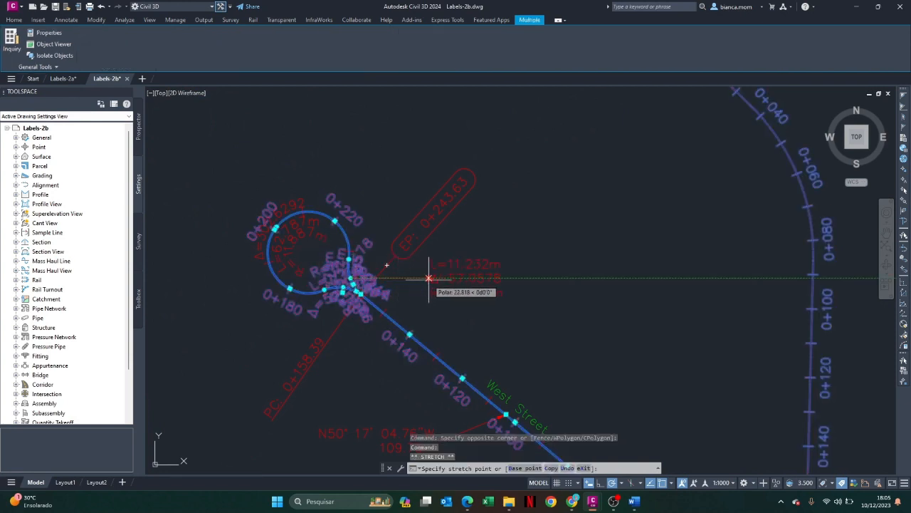
pyautogui.click(429, 277)
pyautogui.click(343, 292)
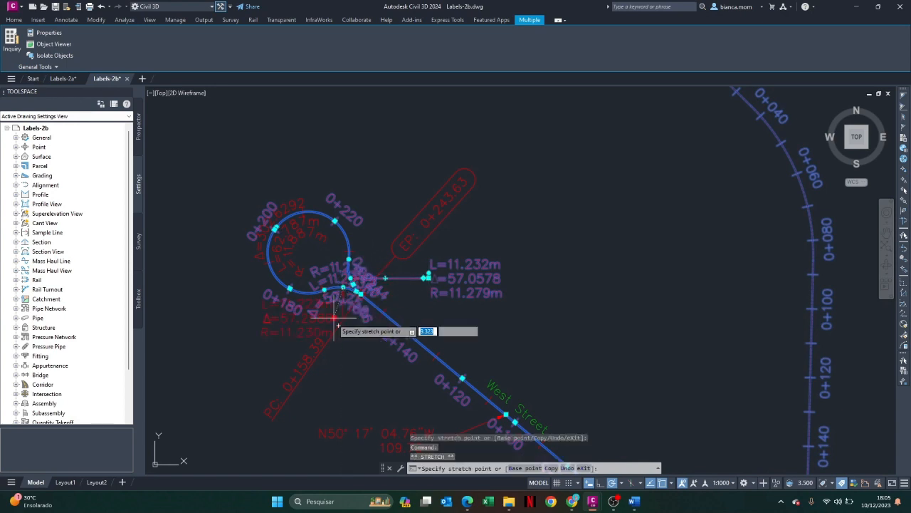
pyautogui.click(257, 369)
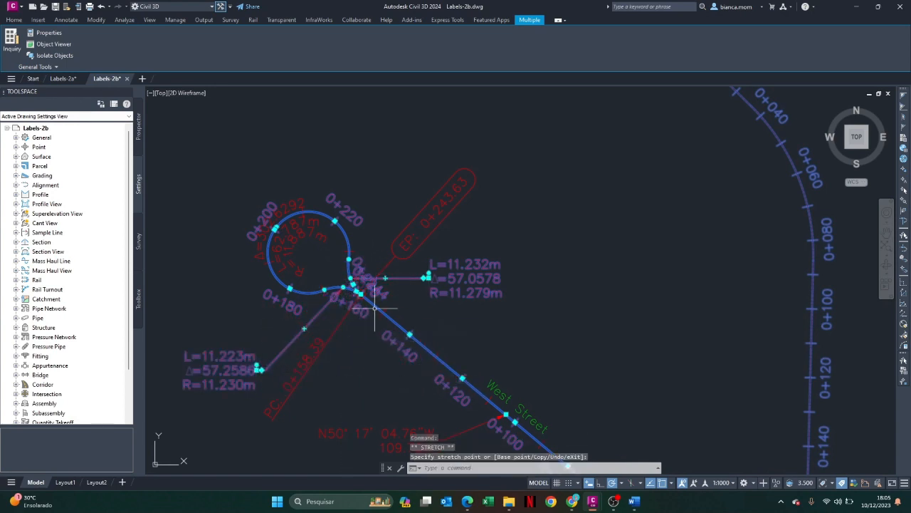
pyautogui.click(277, 229)
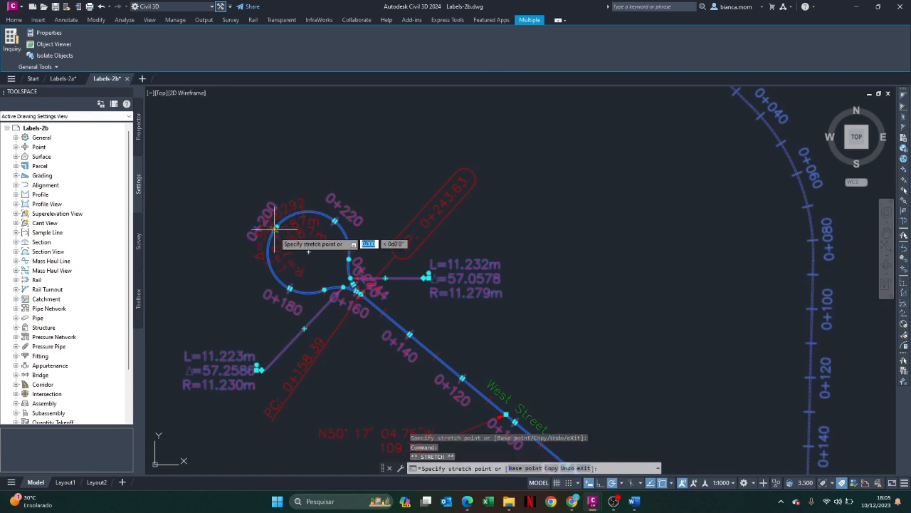
pyautogui.click(225, 189)
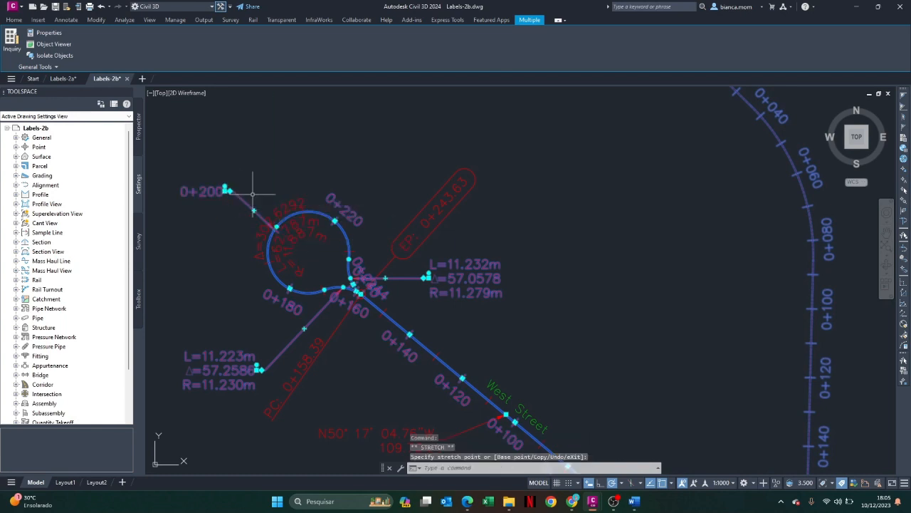
pyautogui.click(225, 189)
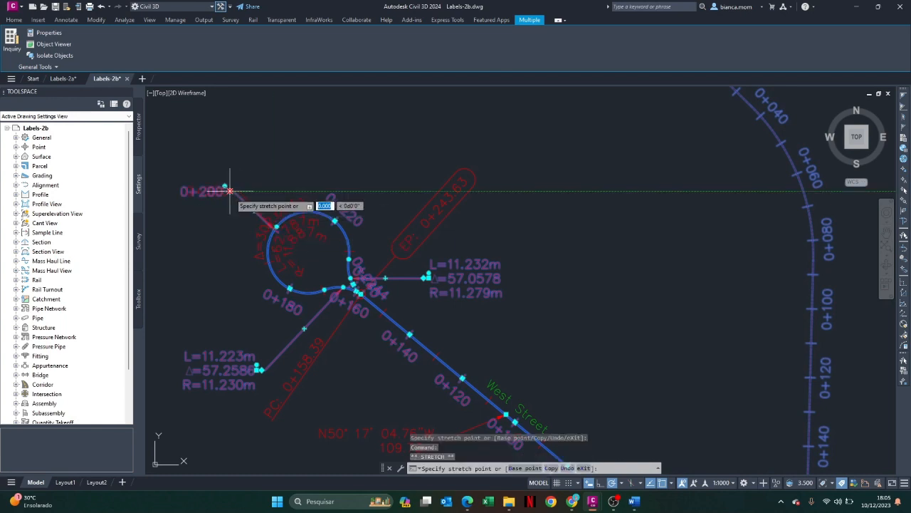
pyautogui.click(276, 229)
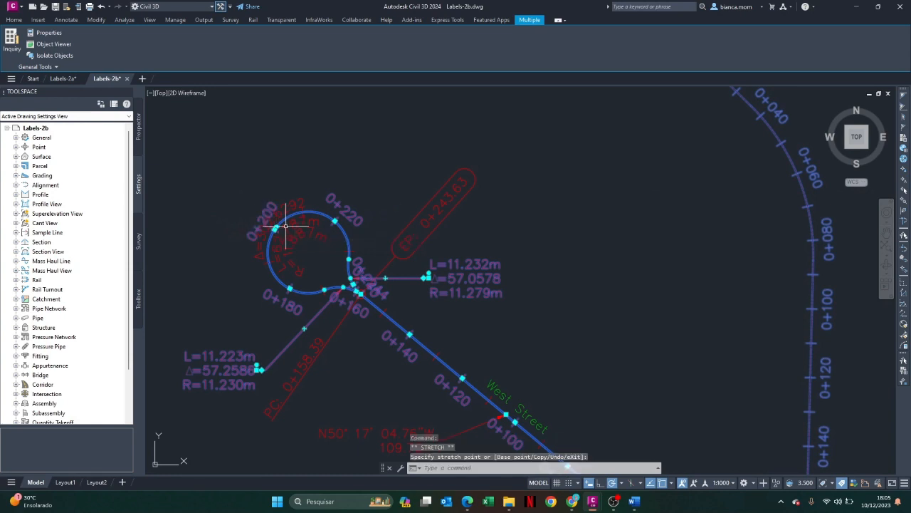
pyautogui.click(286, 239)
pyautogui.press('Escape')
pyautogui.press('Escape')
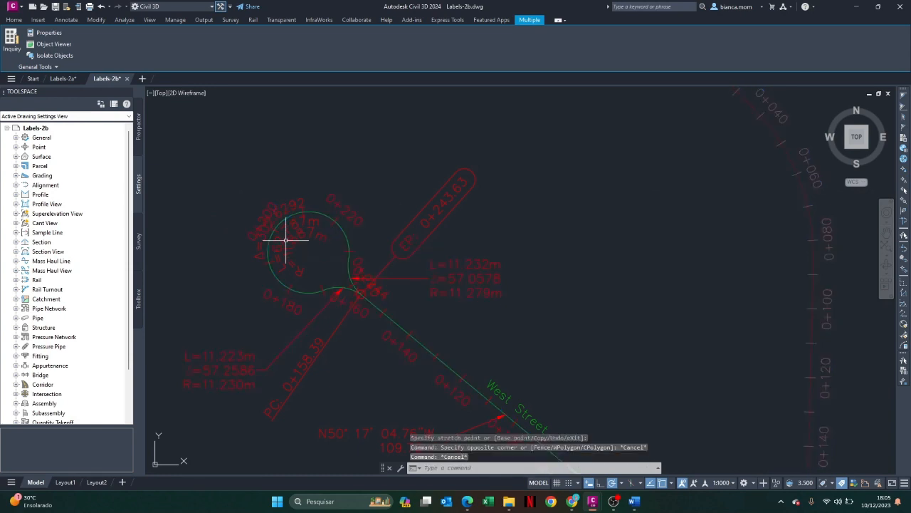
# Pull the curve label of the cul-de-sac bulb away to the northwest, outside the circle, with a leader
pyautogui.click(283, 236)
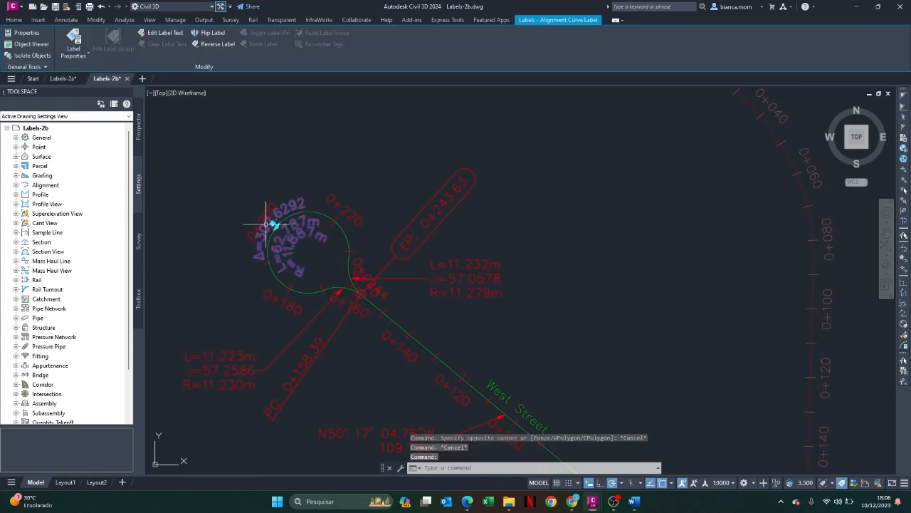
pyautogui.click(273, 225)
pyautogui.click(228, 185)
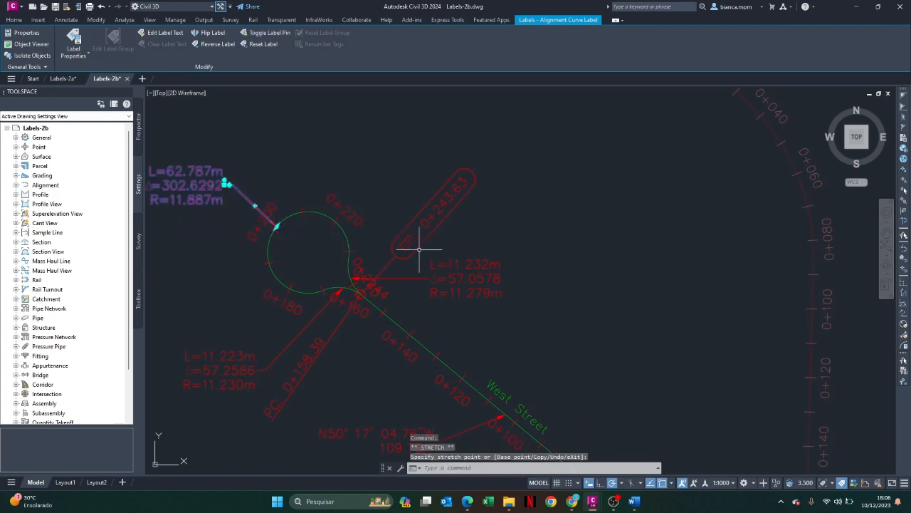
# Pull the curve label near station 0+040 southwest into the clear space between the PT and PC labels, with a leader
pyautogui.scroll(-4, 418, 248)
pyautogui.scroll(5, 420, 249)
pyautogui.scroll(-5, 525, 392)
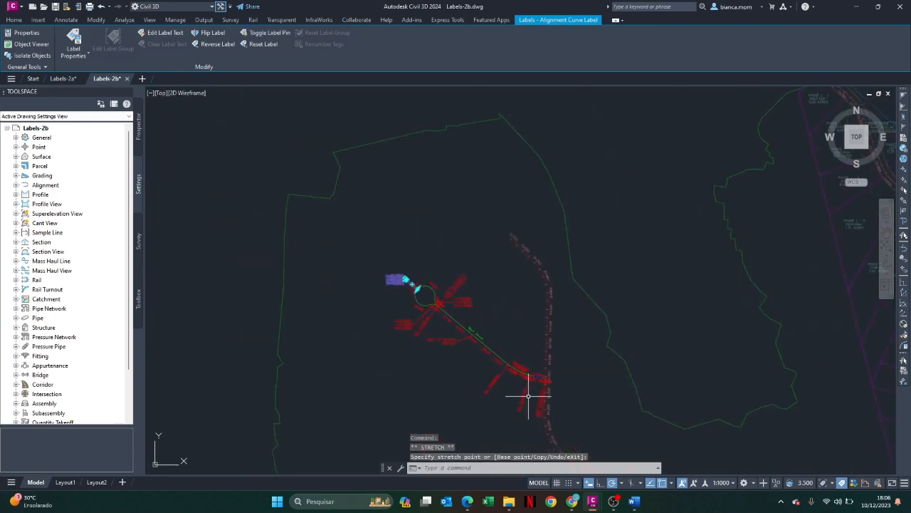
pyautogui.scroll(10, 539, 381)
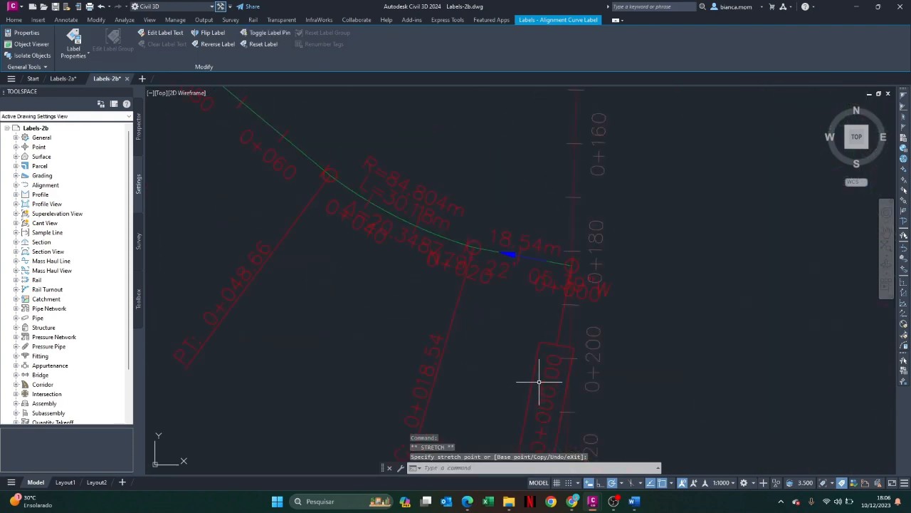
pyautogui.click(397, 222)
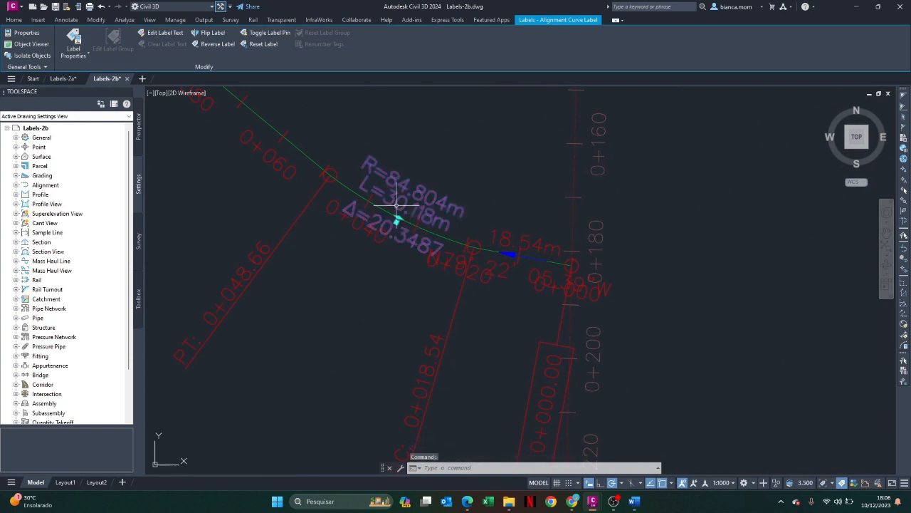
pyautogui.click(397, 221)
pyautogui.click(352, 327)
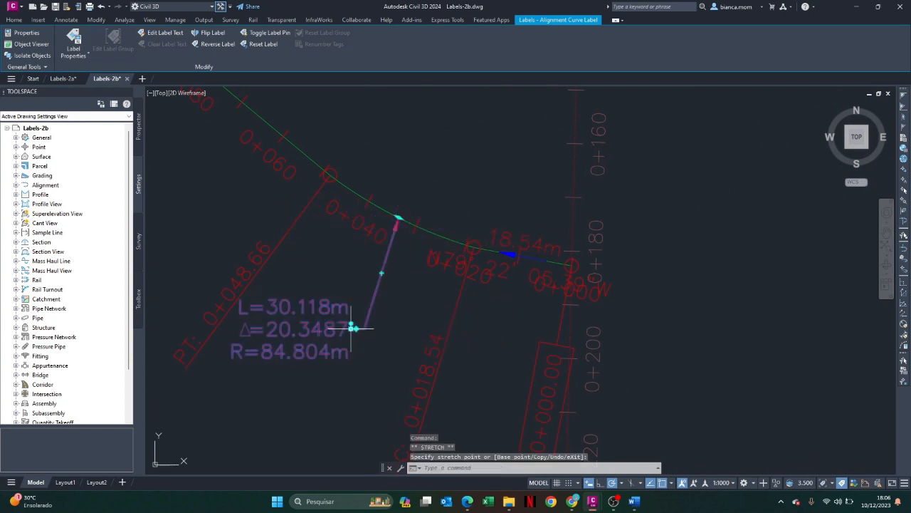
# Pull the overlapping station labels at the West Street end point apart, placing 0+240 to the southeast and 0+244 to the south
pyautogui.scroll(-8, 463, 284)
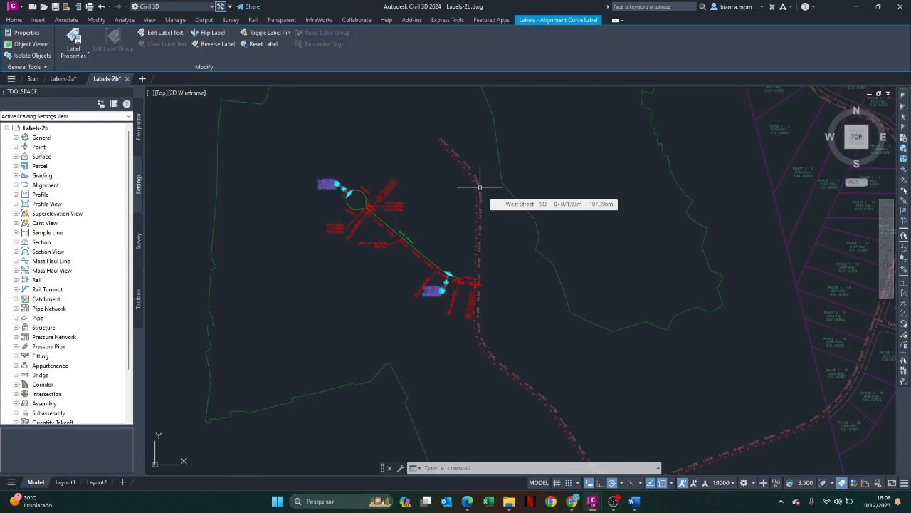
pyautogui.scroll(6, 362, 180)
pyautogui.scroll(-4, 284, 160)
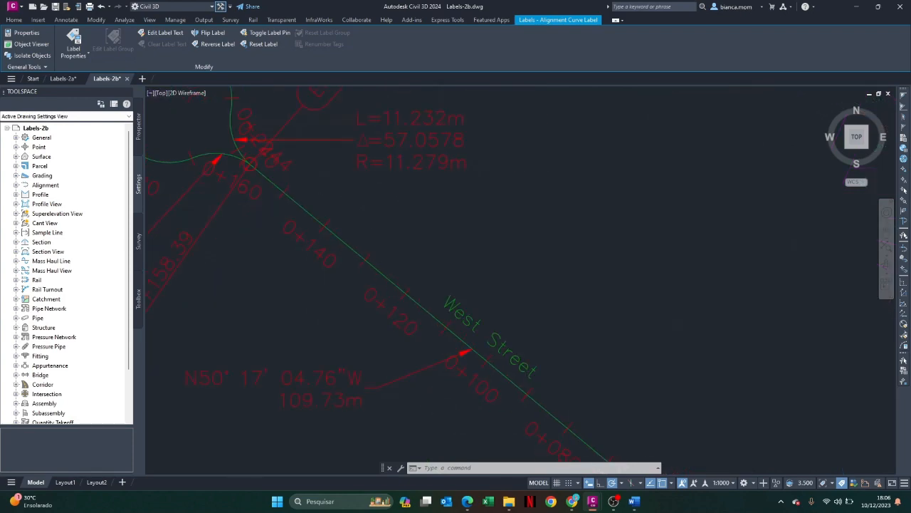
pyautogui.click(284, 161)
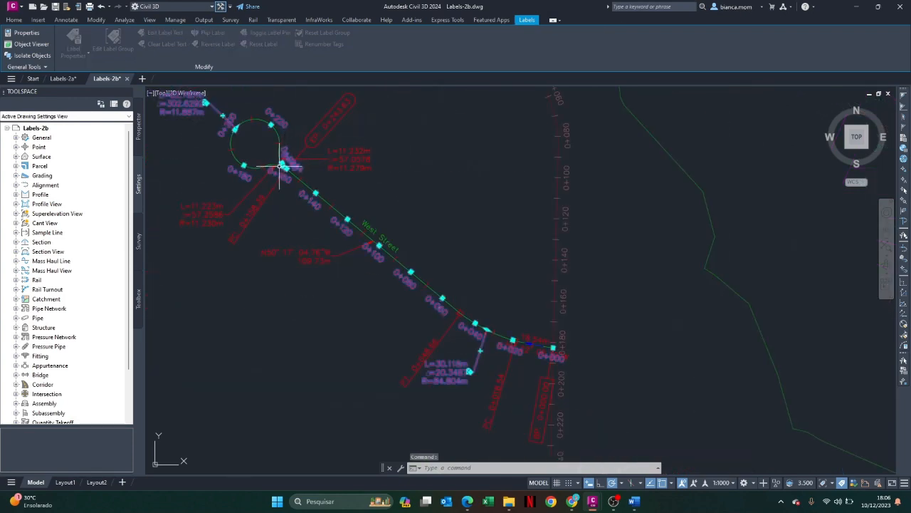
pyautogui.click(284, 161)
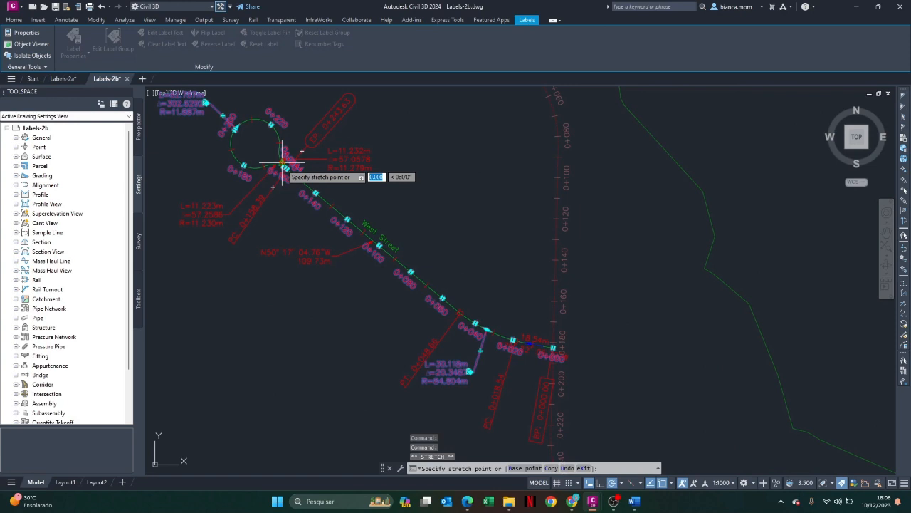
pyautogui.click(363, 194)
pyautogui.click(285, 168)
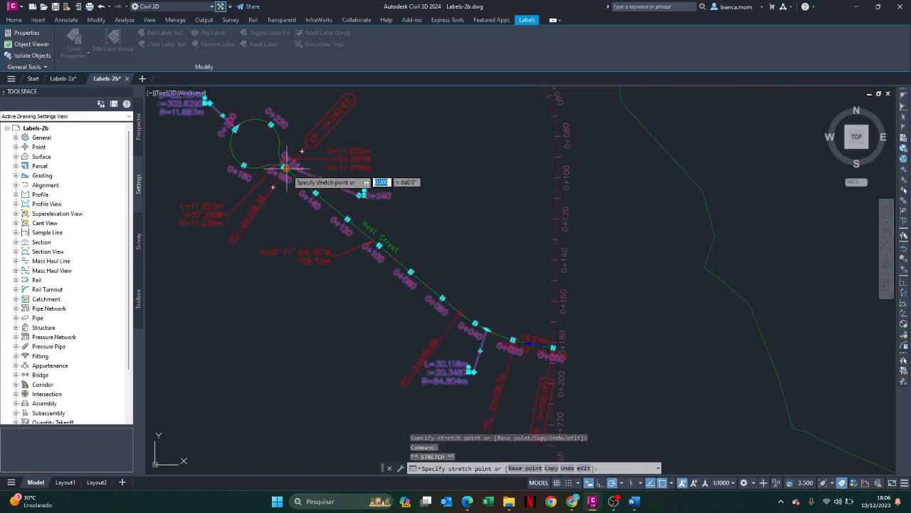
pyautogui.click(289, 219)
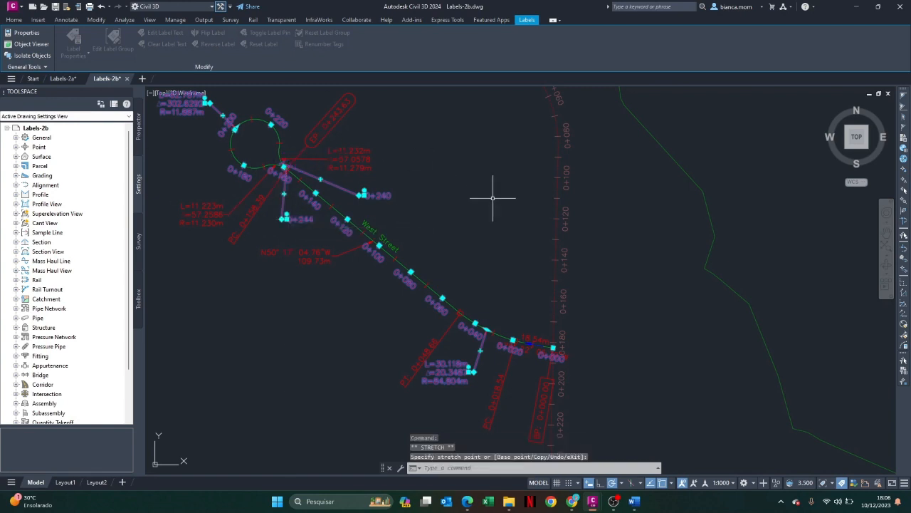
pyautogui.press('Escape')
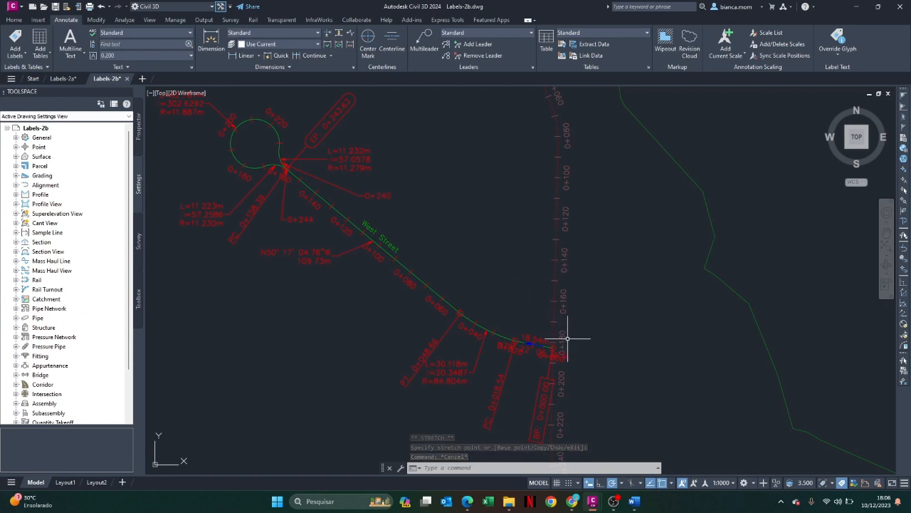
pyautogui.click(339, 195)
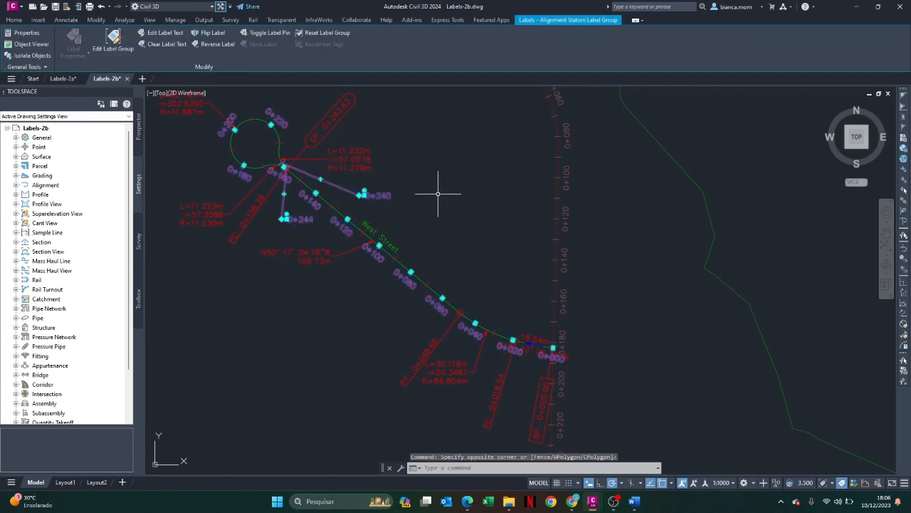
pyautogui.press('Escape')
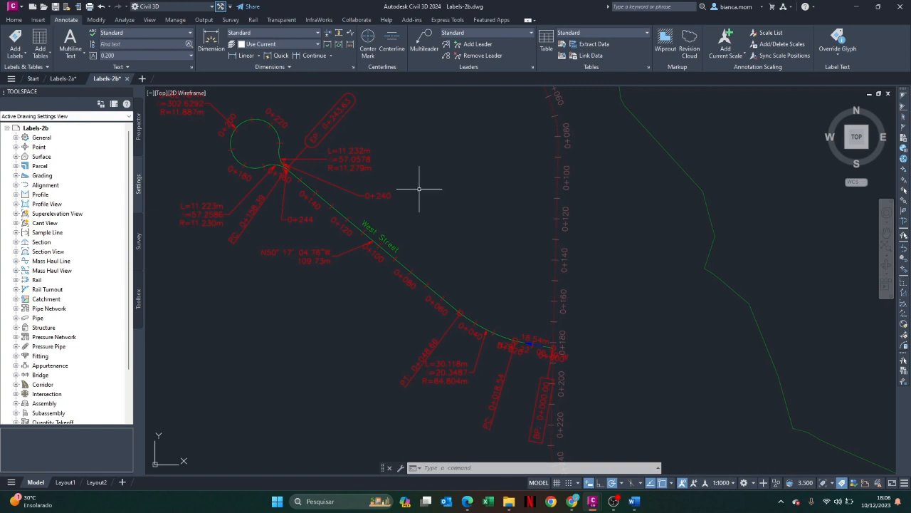
# Delete the BP 0+000.00 geometry point label at the start of West Street
pyautogui.scroll(-3, 418, 187)
pyautogui.scroll(3, 413, 187)
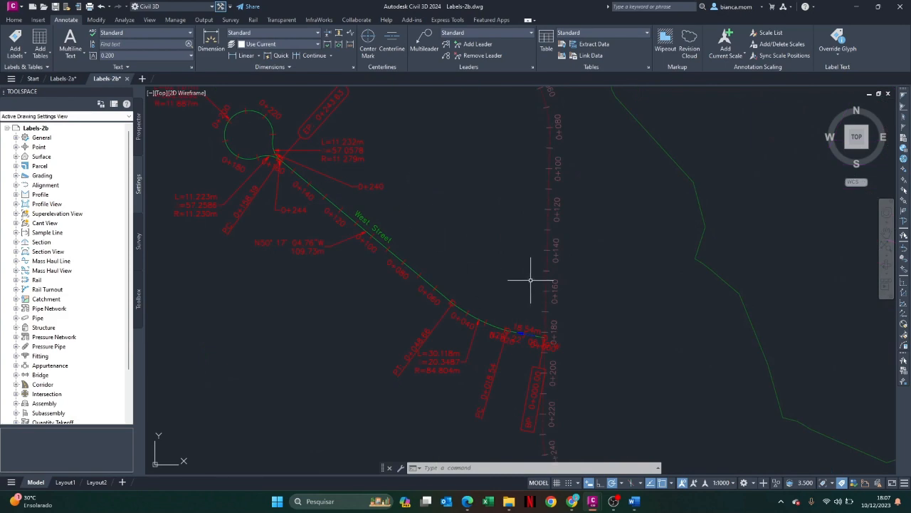
pyautogui.scroll(3, 534, 288)
pyautogui.scroll(-3, 534, 313)
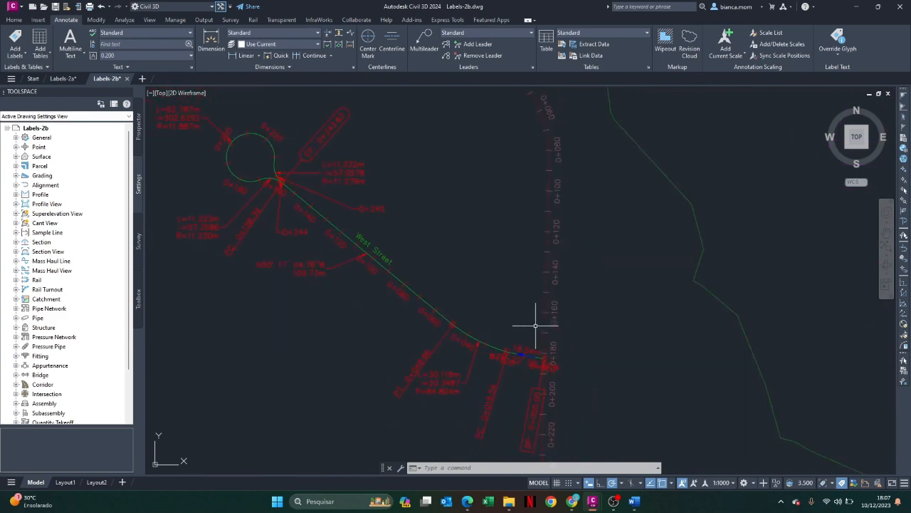
pyautogui.click(527, 413)
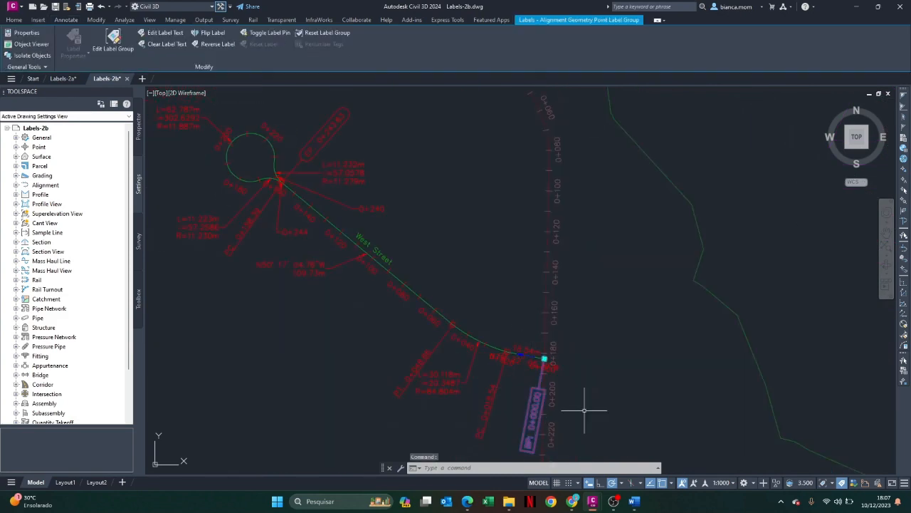
pyautogui.click(536, 400)
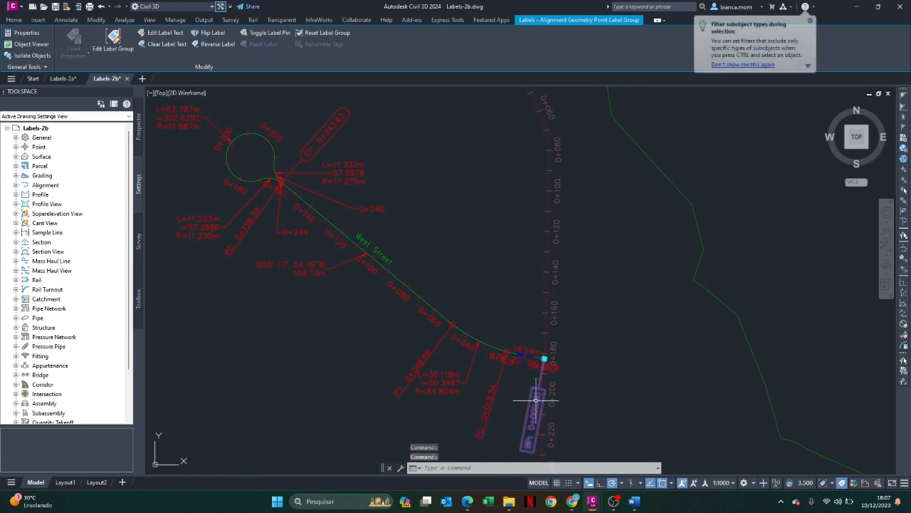
pyautogui.click(810, 21)
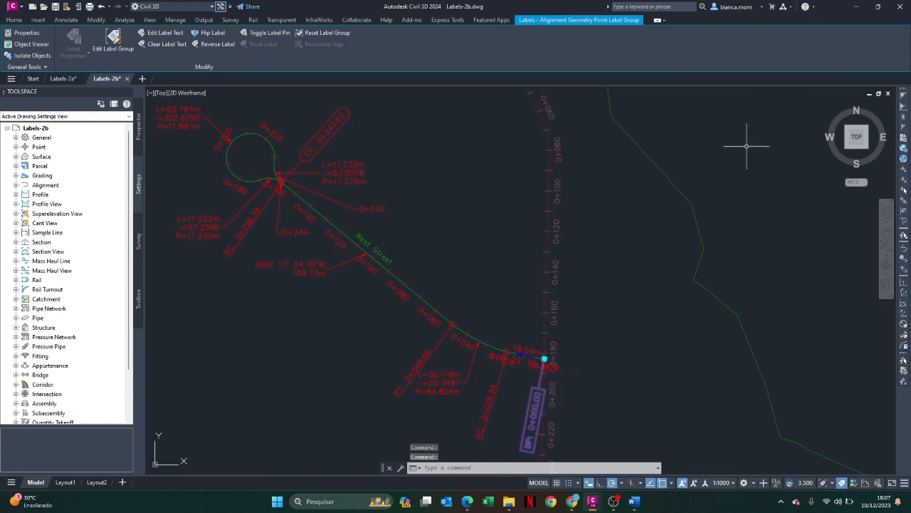
pyautogui.press('Escape')
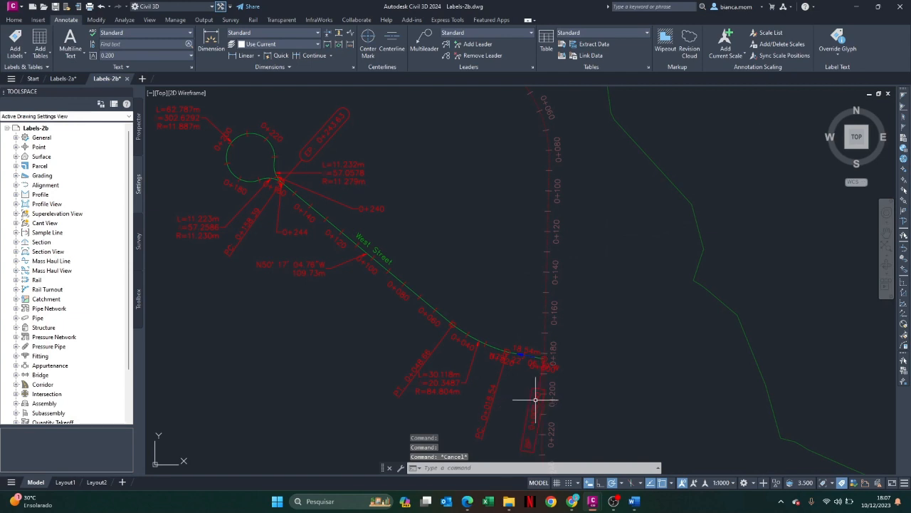
pyautogui.click(535, 398)
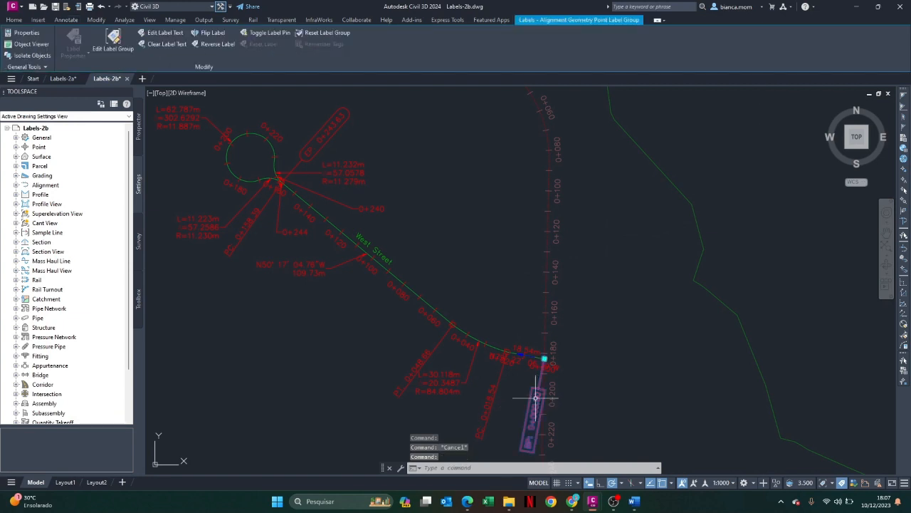
pyautogui.press('Delete')
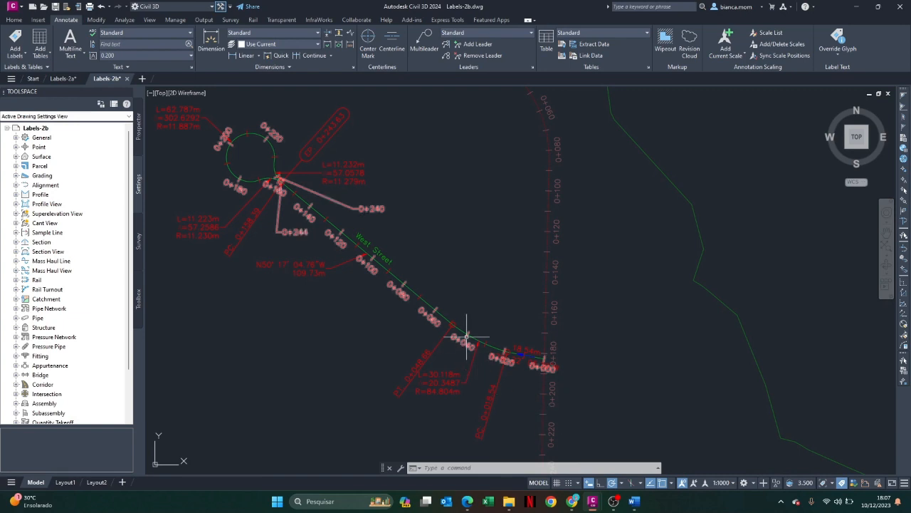
# Select the external reference at the main road beside West Street and examine which alignments and labels belong to it
pyautogui.moveTo(467, 335)
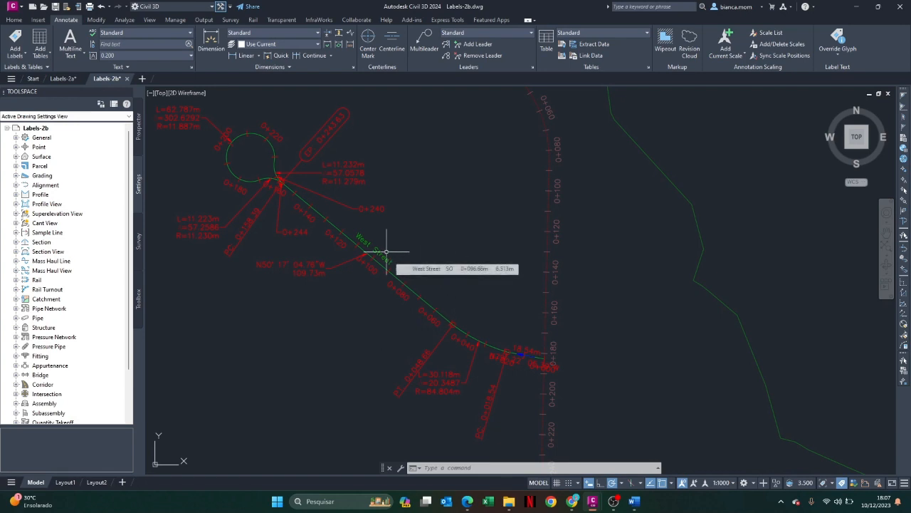
pyautogui.scroll(-5, 615, 226)
pyautogui.scroll(5, 636, 299)
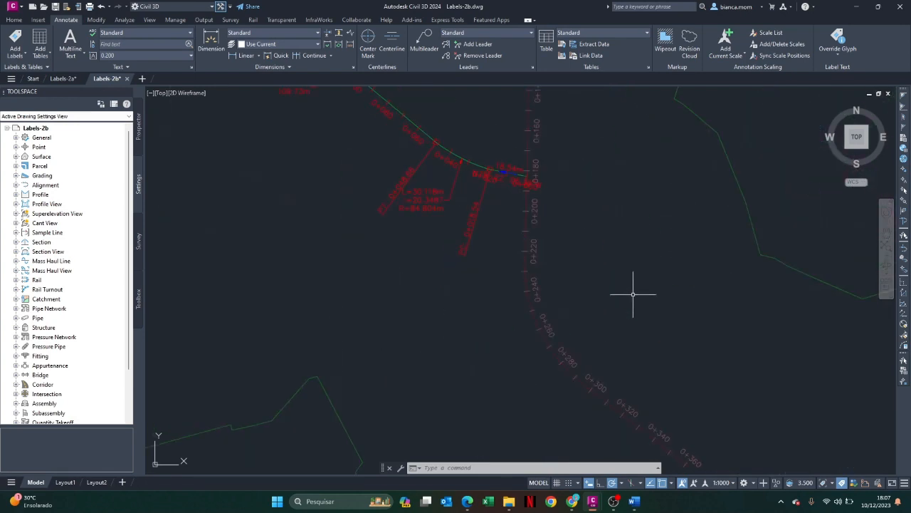
pyautogui.click(529, 244)
pyautogui.scroll(-5, 549, 223)
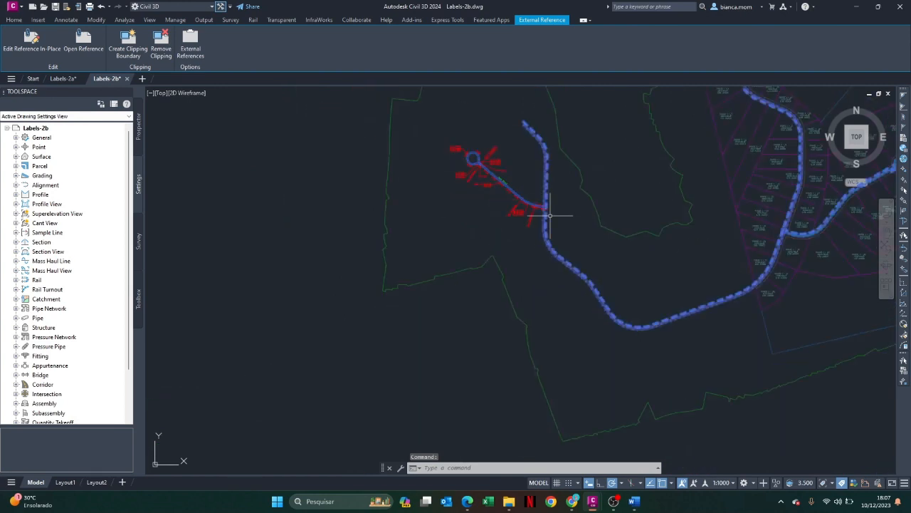
pyautogui.scroll(5, 584, 169)
pyautogui.scroll(-2, 569, 178)
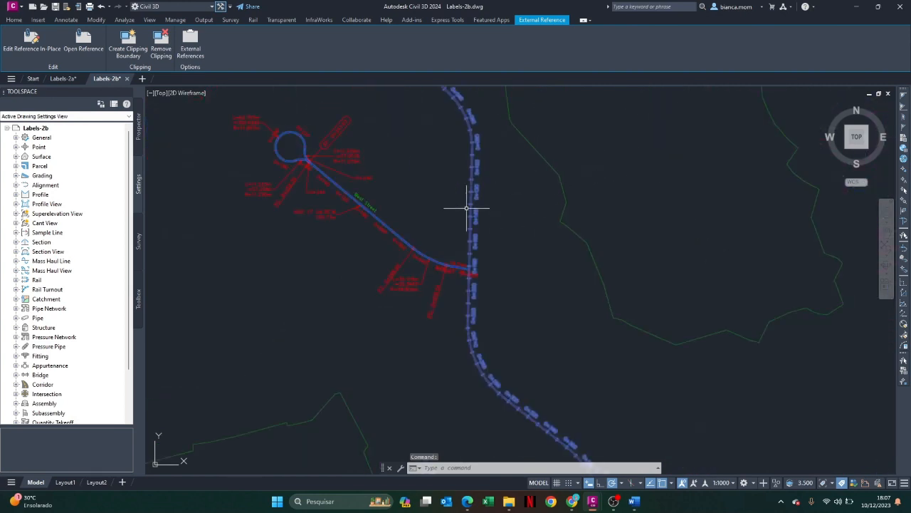
pyautogui.press('Delete')
pyautogui.press('Escape')
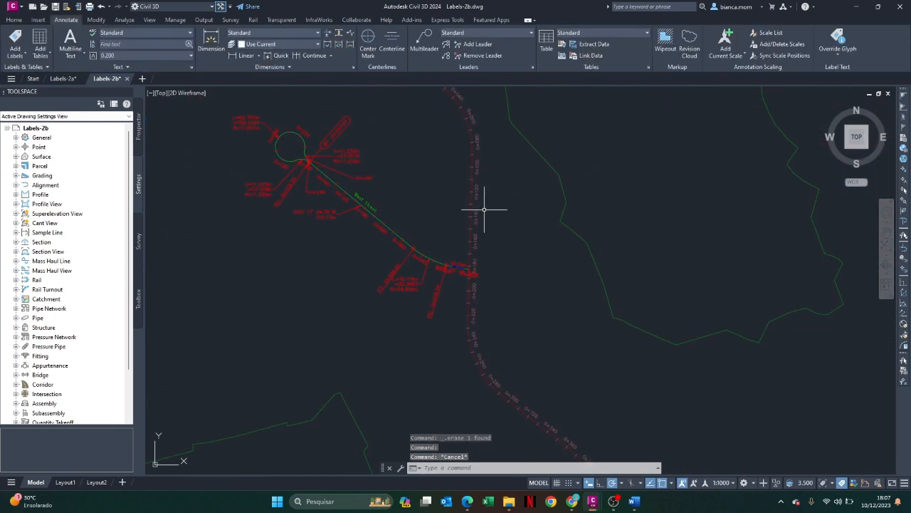
# Reselect the external reference and examine its road alignments across the Phase 1 parcels up to the eastern cul-de-sac
pyautogui.click(470, 173)
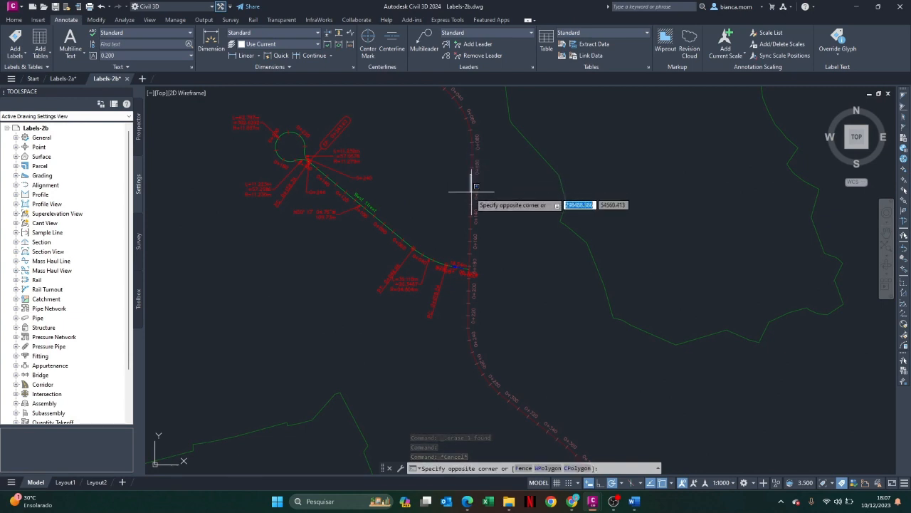
pyautogui.click(472, 194)
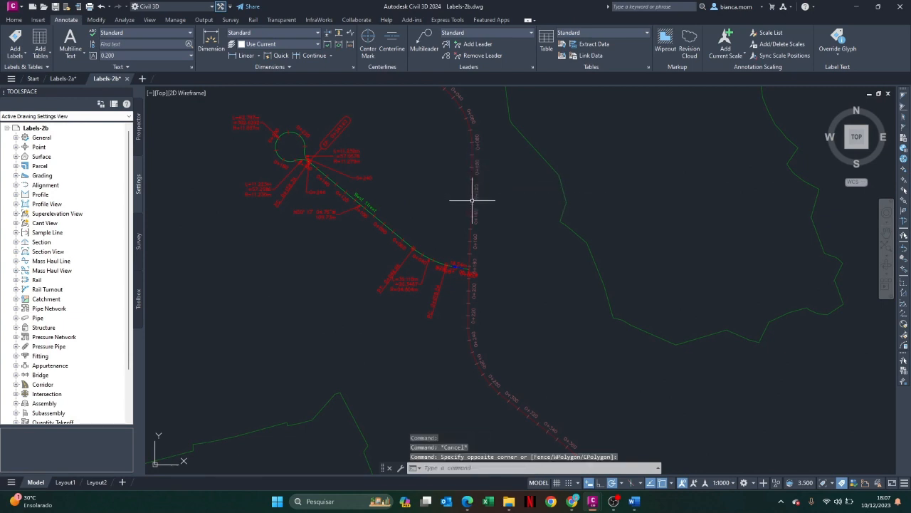
pyautogui.click(471, 201)
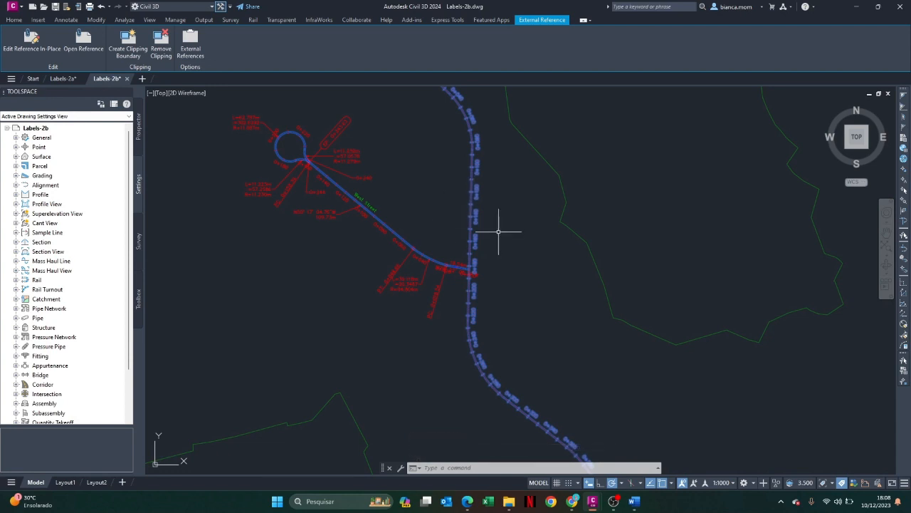
pyautogui.scroll(-4, 816, 359)
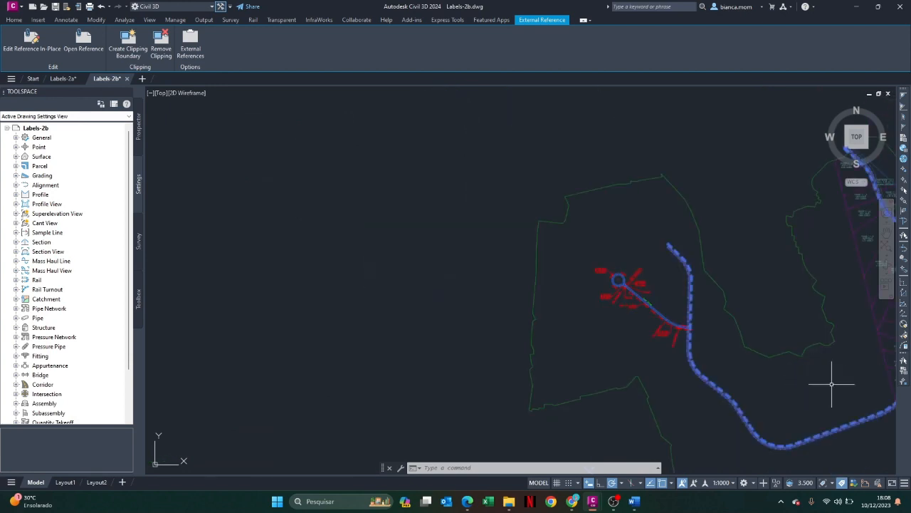
pyautogui.moveTo(834, 378)
pyautogui.mouseDown(button='middle')
pyautogui.moveTo(626, 368)
pyautogui.moveTo(541, 331)
pyautogui.mouseUp(button='middle')
pyautogui.scroll(5, 541, 332)
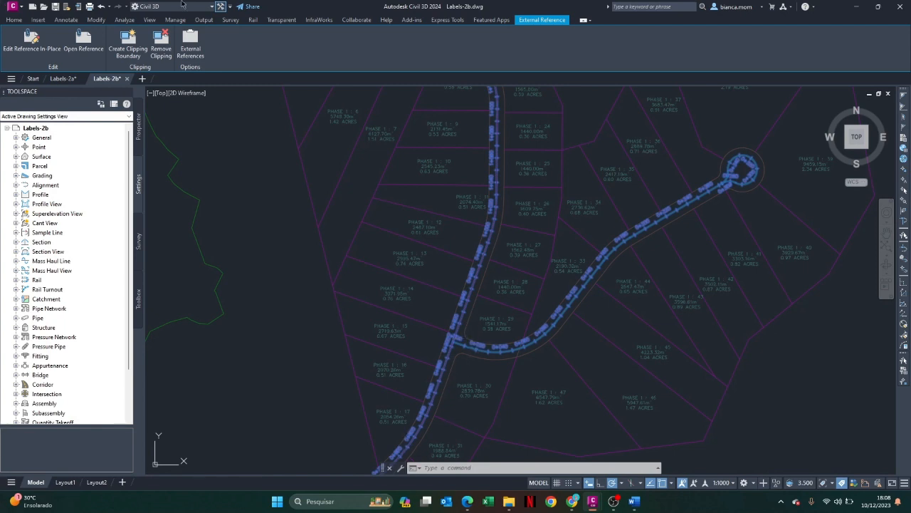
pyautogui.scroll(-6, 225, 447)
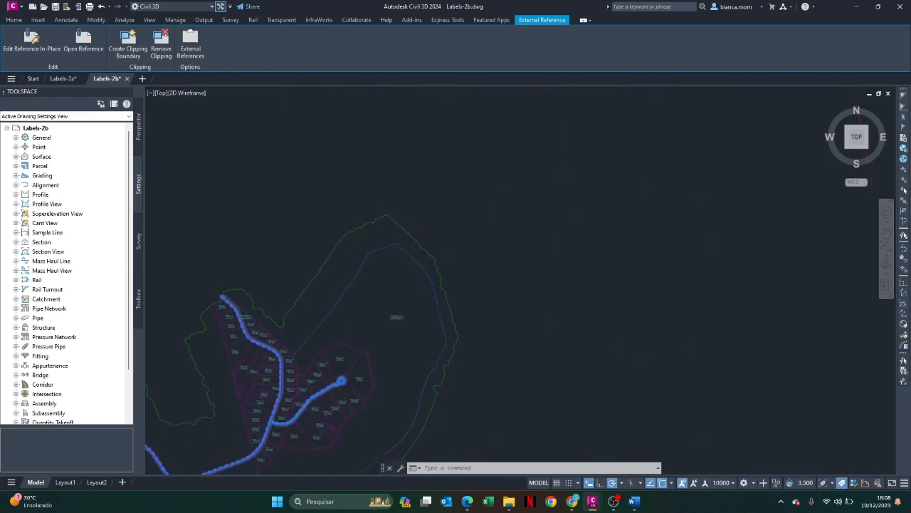
pyautogui.scroll(3, 217, 398)
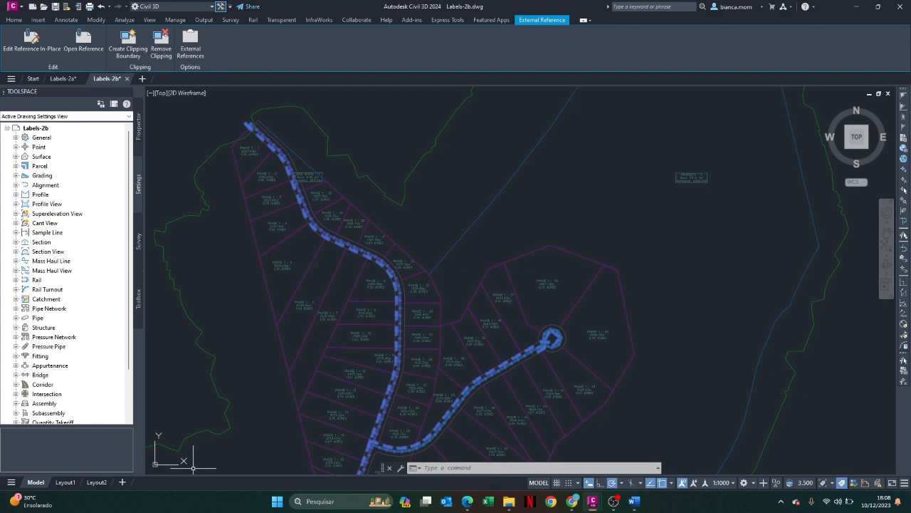
pyautogui.press('Escape')
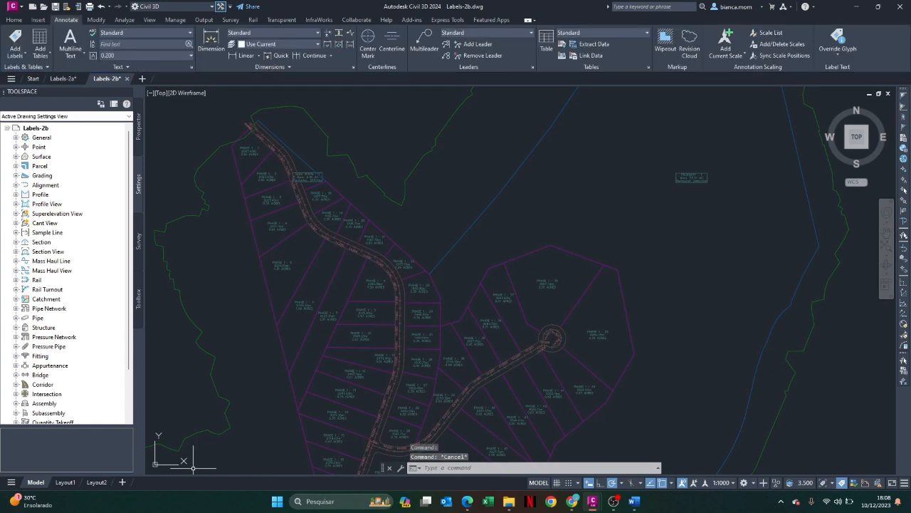
pyautogui.scroll(-3, 193, 350)
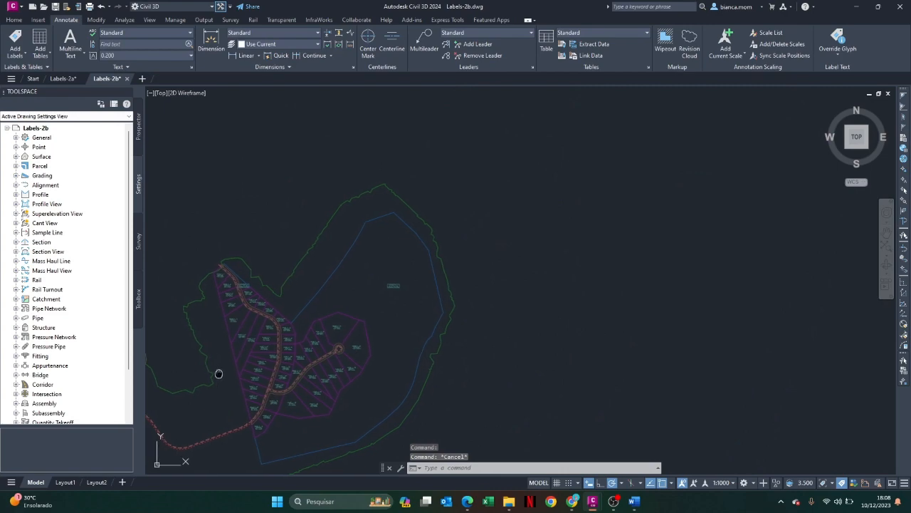
pyautogui.moveTo(218, 372); pyautogui.dragTo(478, 316, button='middle')
pyautogui.scroll(5, 483, 333)
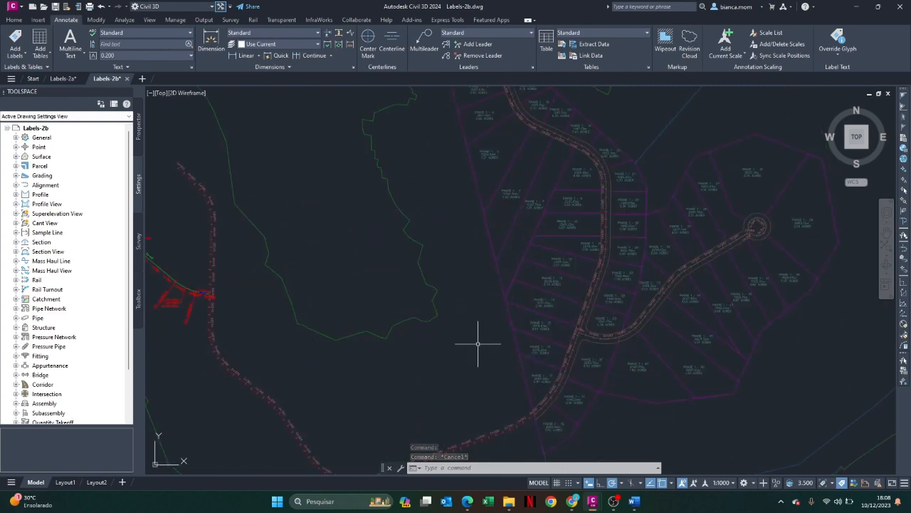
pyautogui.click(618, 507)
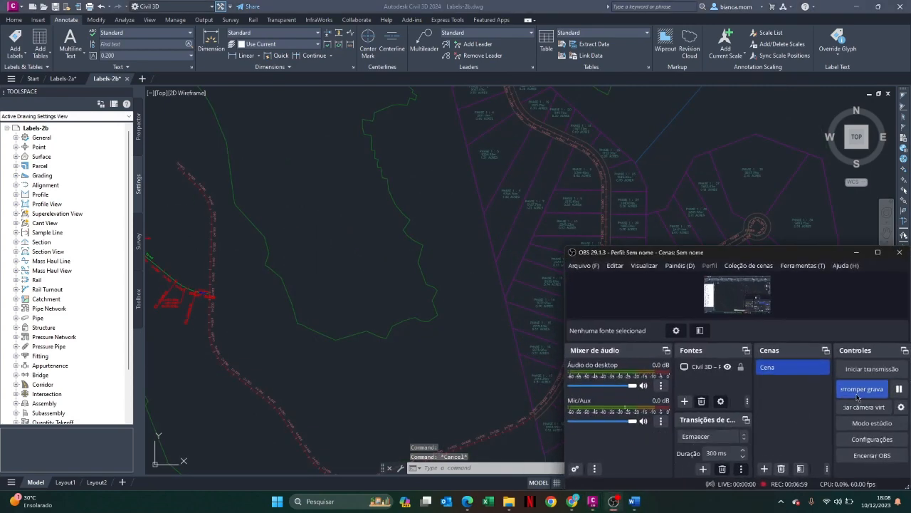
pyautogui.click(853, 253)
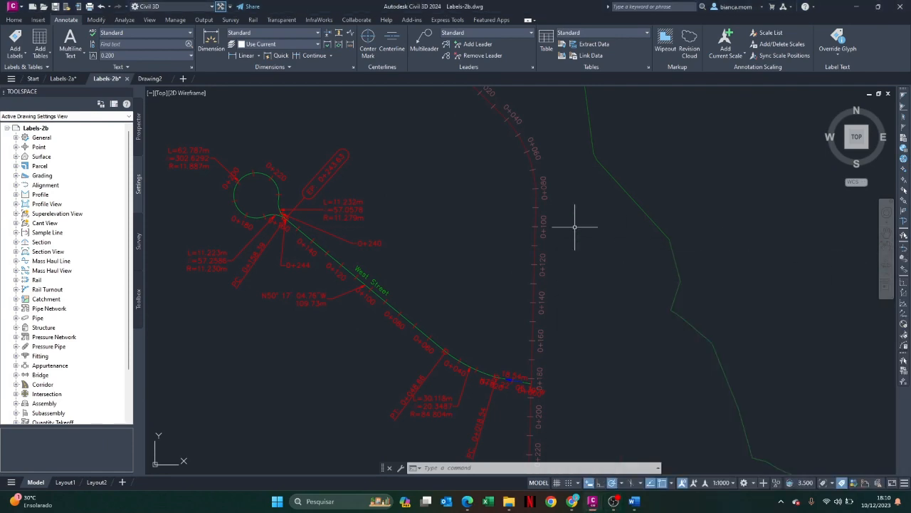
# Run LIST on the West Street tangent label near 0+100 and the curve label near 0+040, and review the listing
pyautogui.moveTo(575, 227)
pyautogui.click(482, 470)
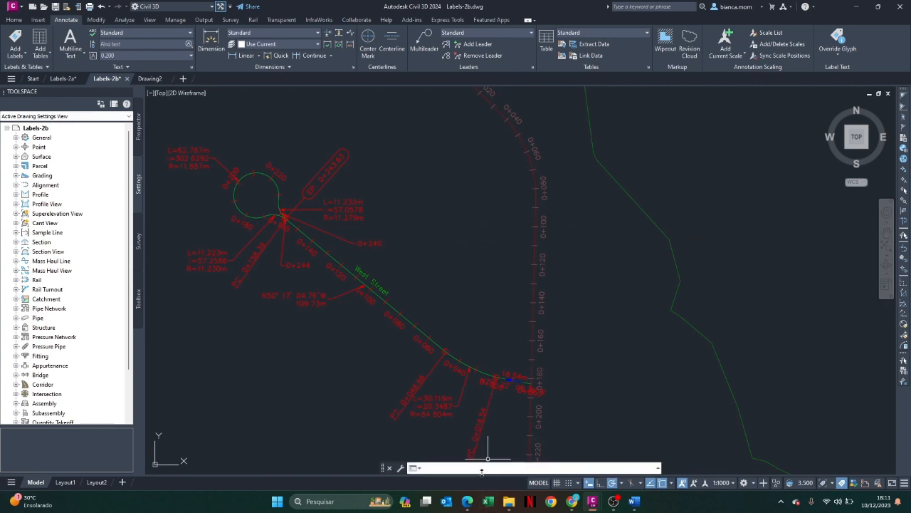
pyautogui.write('list')
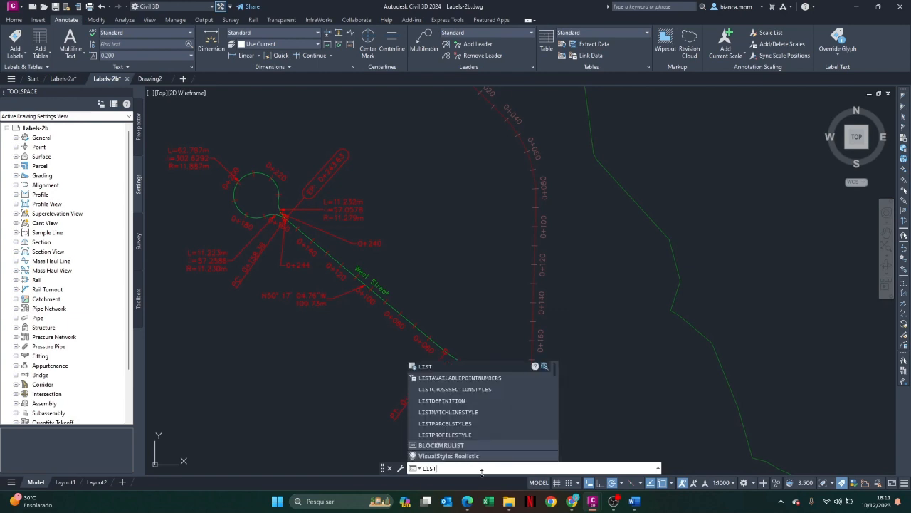
pyautogui.press('Return')
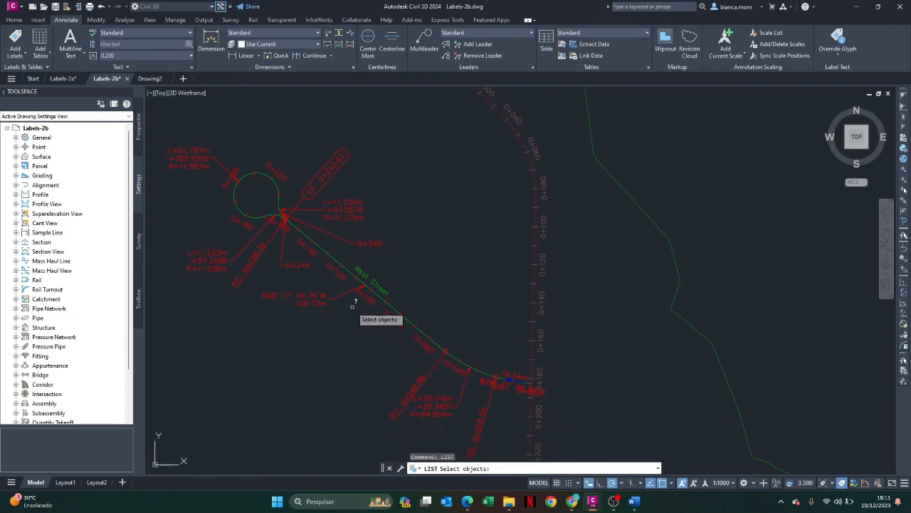
pyautogui.scroll(4, 316, 261)
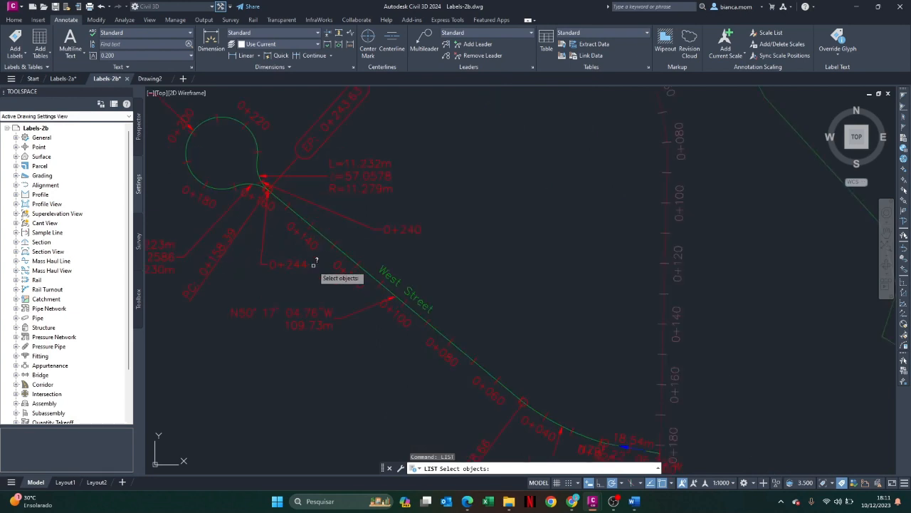
pyautogui.scroll(-4, 314, 264)
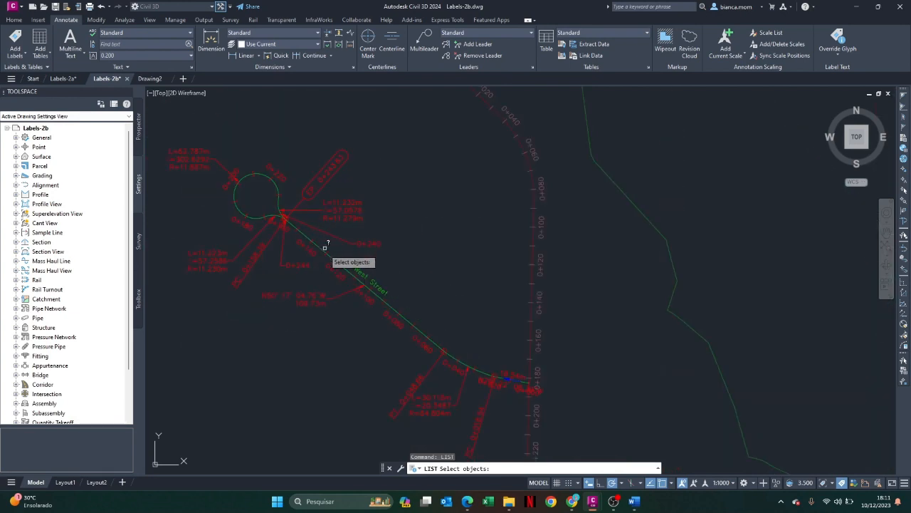
pyautogui.click(301, 295)
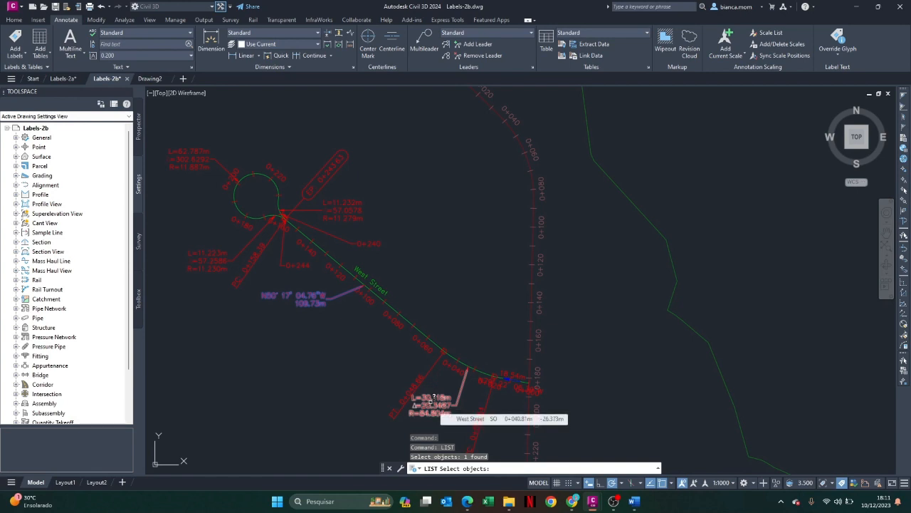
pyautogui.click(431, 401)
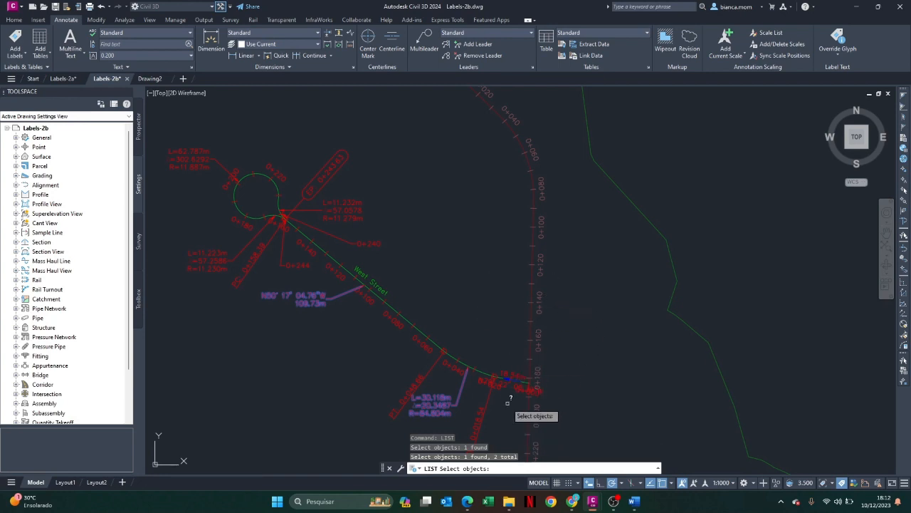
pyautogui.press('Escape')
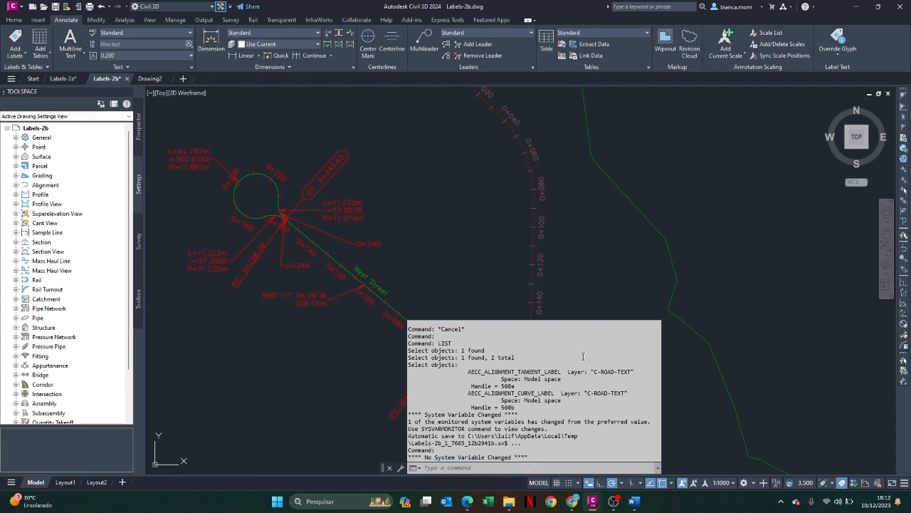
pyautogui.scroll(5, 655, 339)
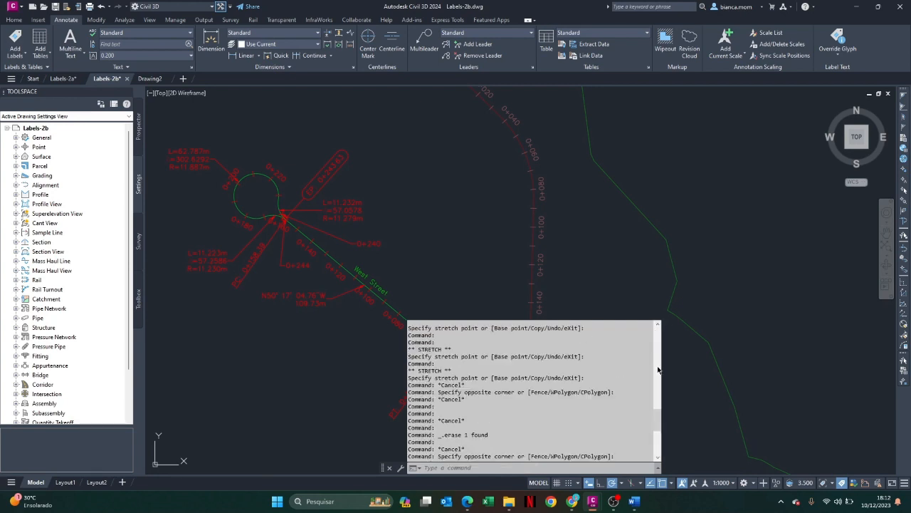
pyautogui.scroll(5, 658, 370)
pyautogui.scroll(-1, 658, 370)
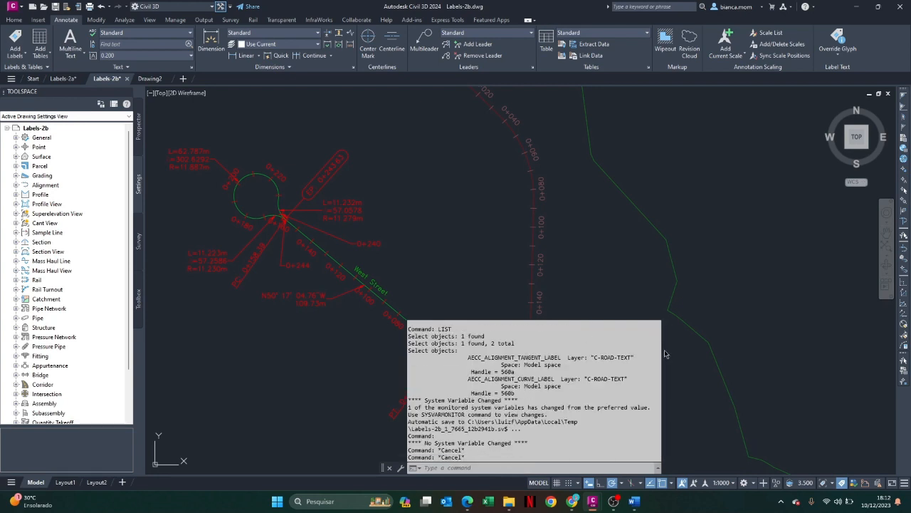
pyautogui.moveTo(528, 432)
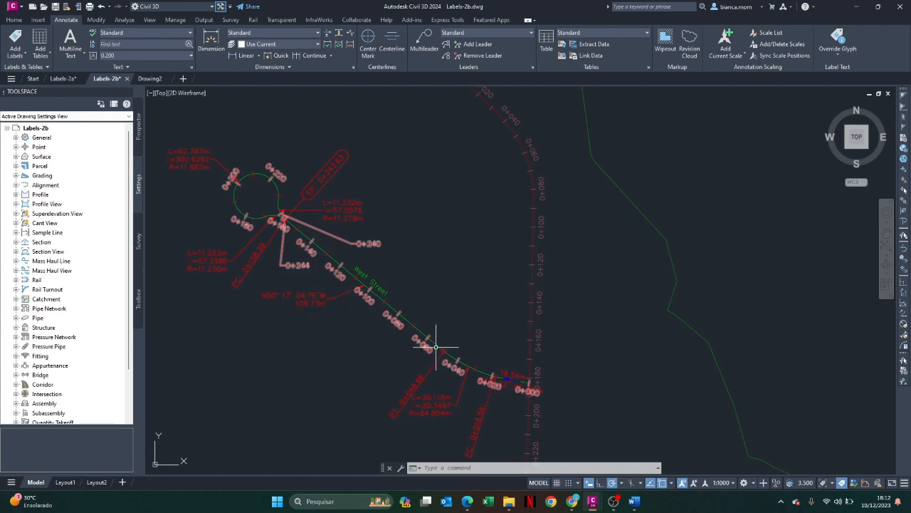
# Select the West Street geometry point label group at 0+048.66 and inspect its general properties and label style
pyautogui.scroll(4, 432, 352)
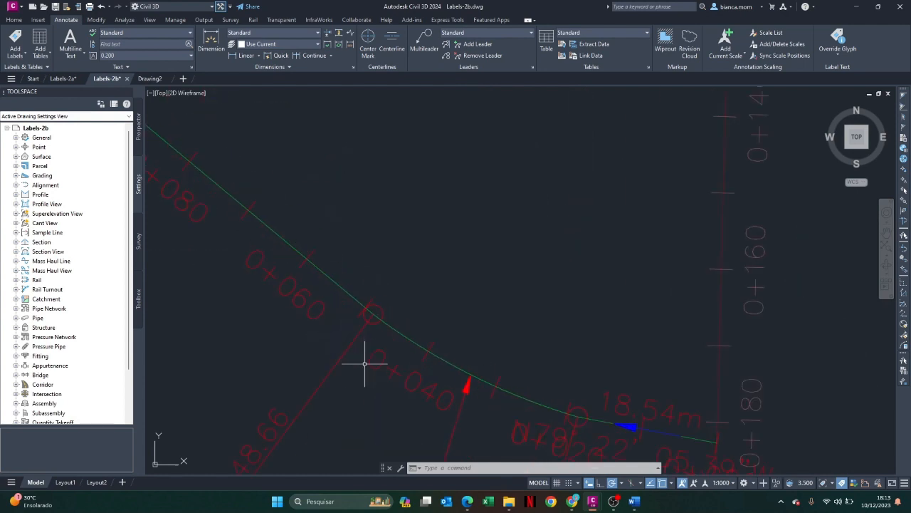
pyautogui.click(375, 323)
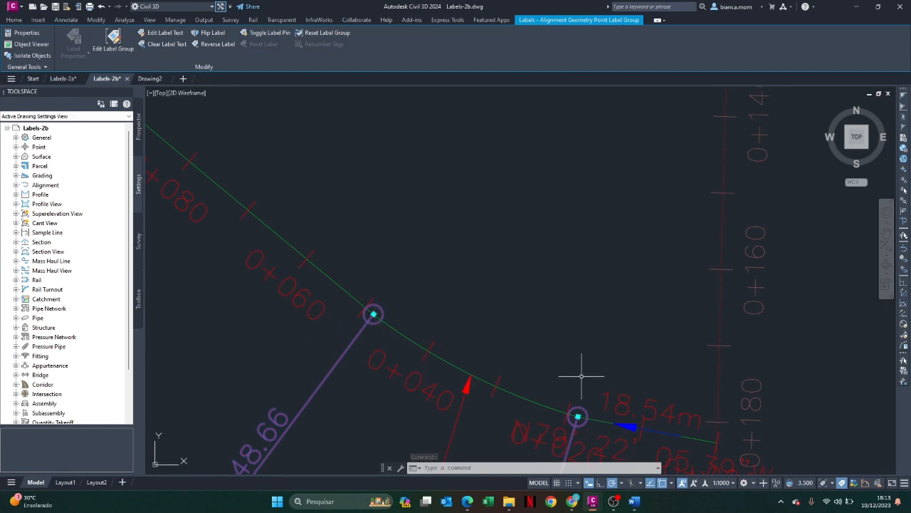
pyautogui.scroll(-3, 581, 426)
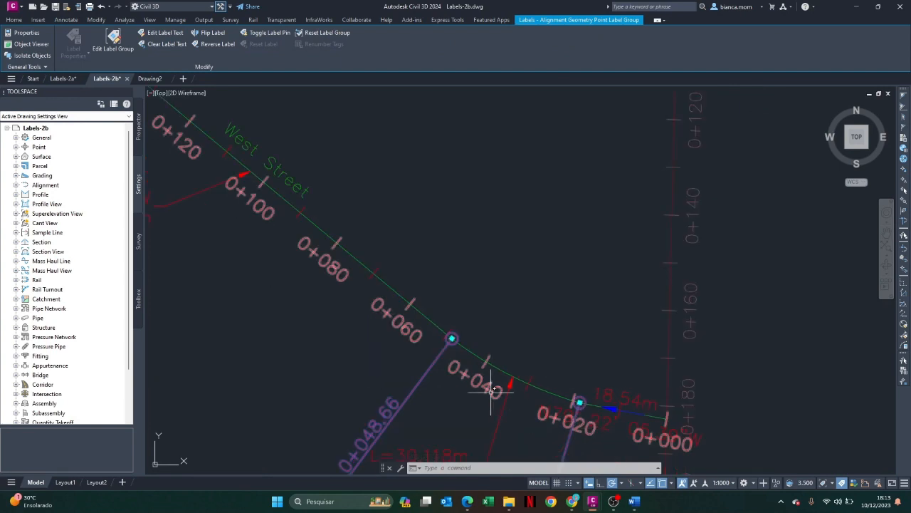
pyautogui.click(585, 414)
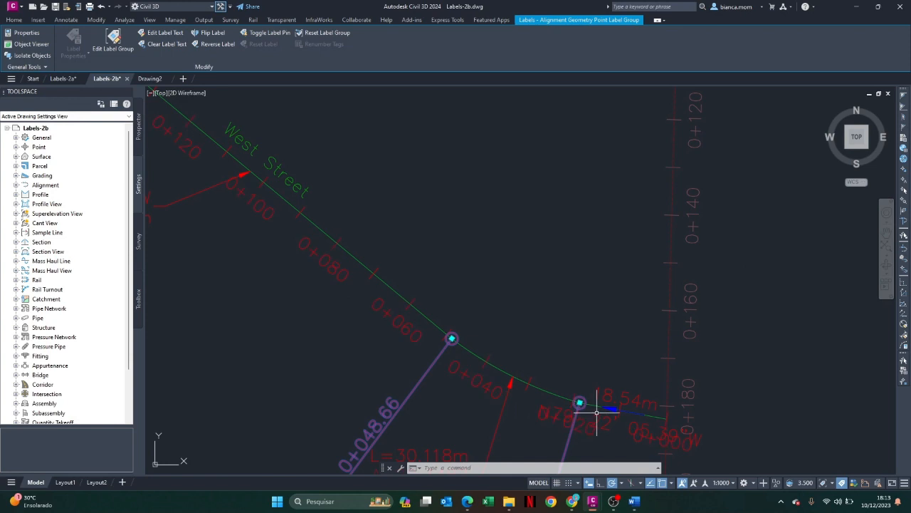
pyautogui.rightClick(440, 355)
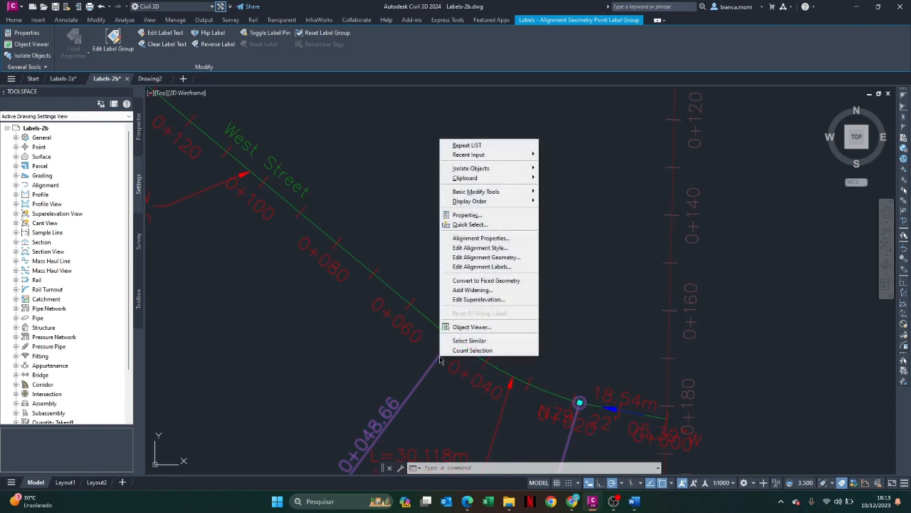
pyautogui.click(467, 214)
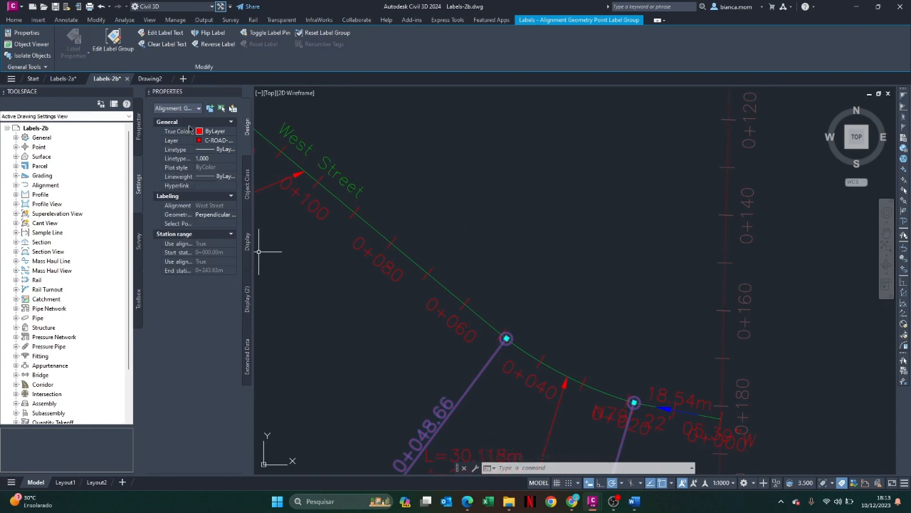
pyautogui.hotkey('ctrl', '1')
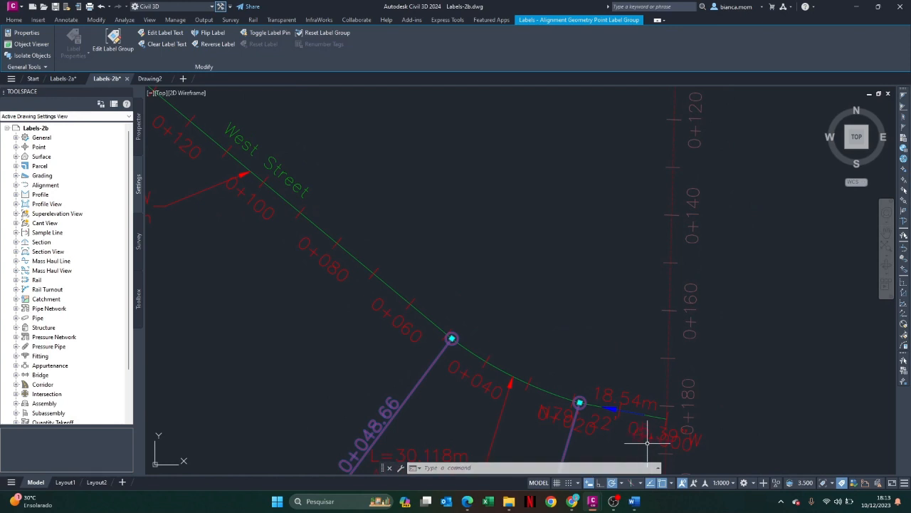
# Clear the selection, inspect the properties of the bearing and distance label at the start of West Street, and deselect it
pyautogui.click(644, 440)
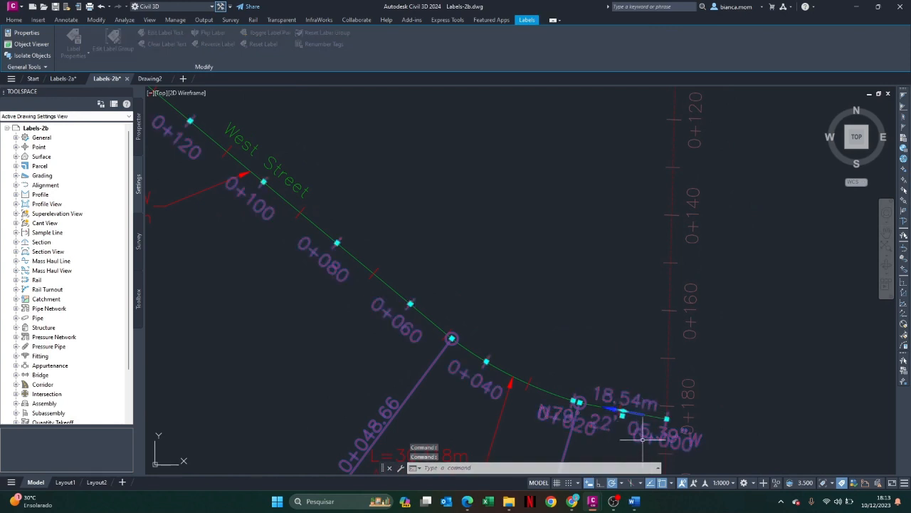
pyautogui.press('Escape')
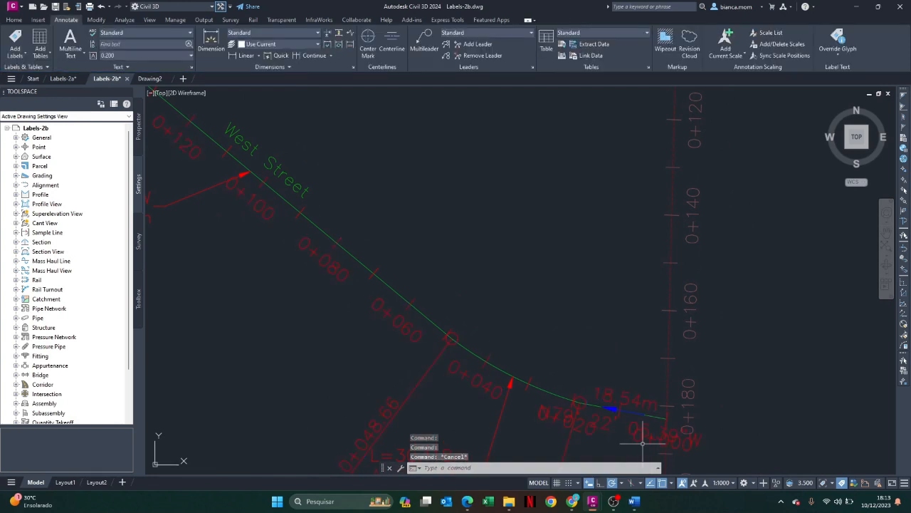
pyautogui.click(642, 403)
pyautogui.rightClick(640, 404)
pyautogui.click(664, 165)
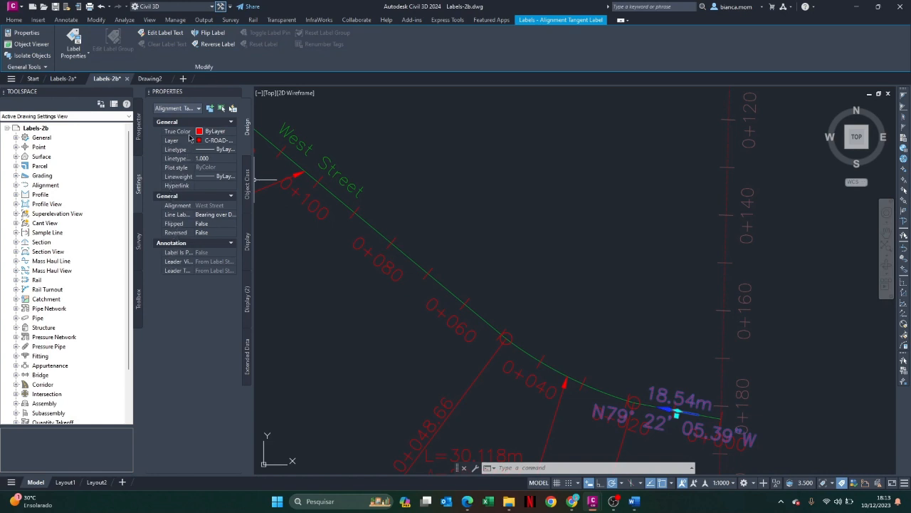
pyautogui.click(527, 381)
pyautogui.press('Escape')
pyautogui.press('Escape')
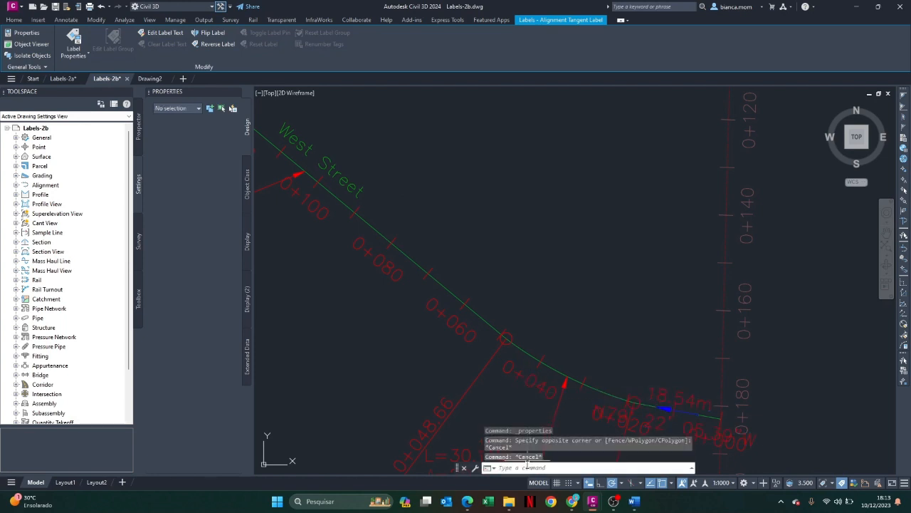
# Inspect the properties of the West Street major station label group and of the geometry point label group, one after the other
pyautogui.click(534, 383)
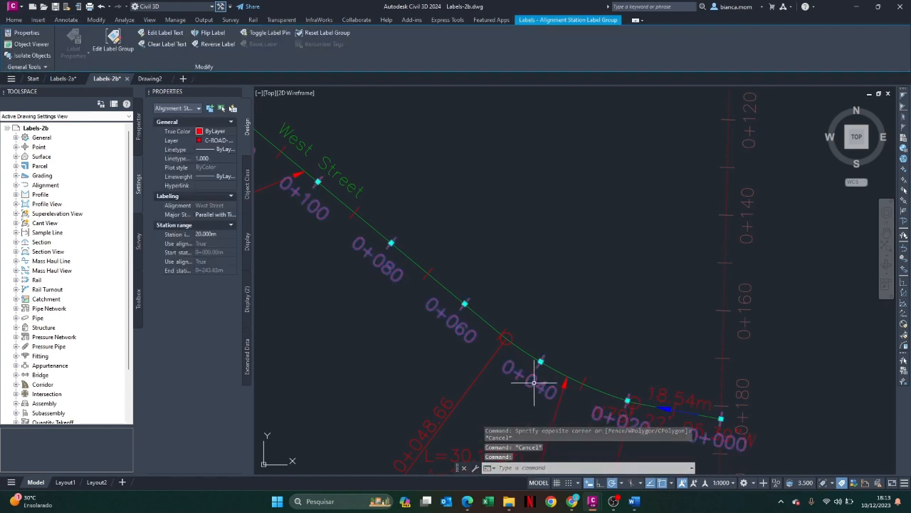
pyautogui.press('Escape')
pyautogui.click(489, 367)
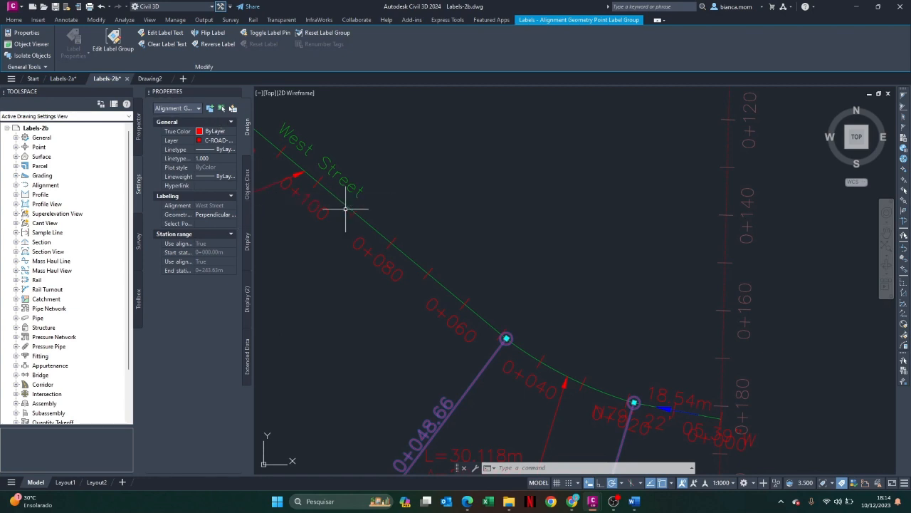
pyautogui.scroll(-4, 548, 370)
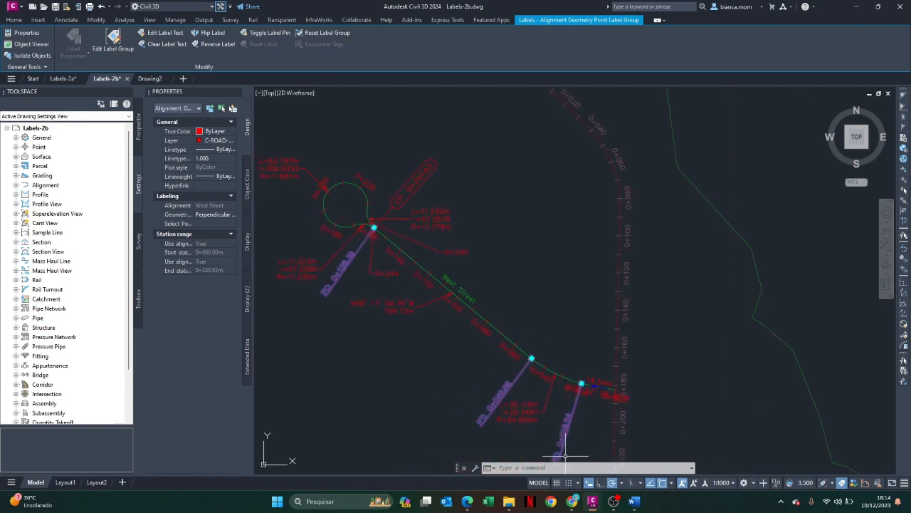
pyautogui.press('Escape')
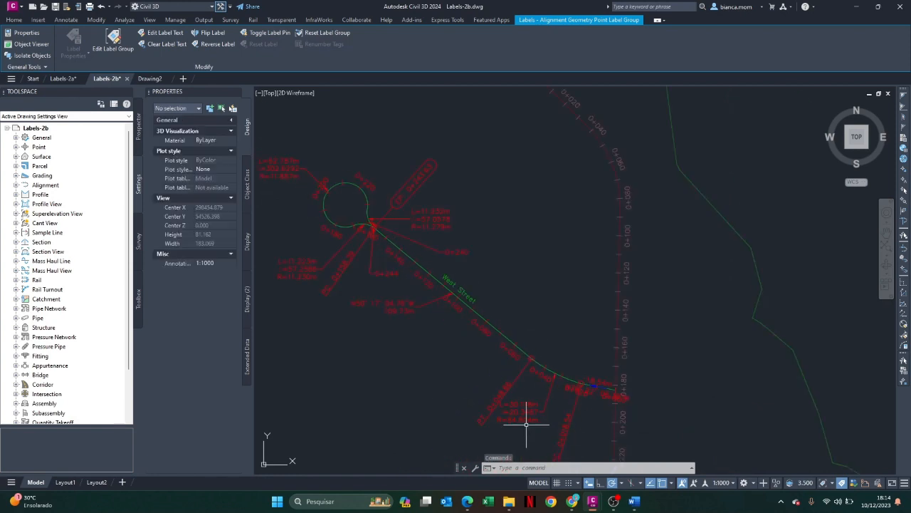
# Change the style of the West Street curve label near station 0+040 to Design Data and deselect the label
pyautogui.click(523, 419)
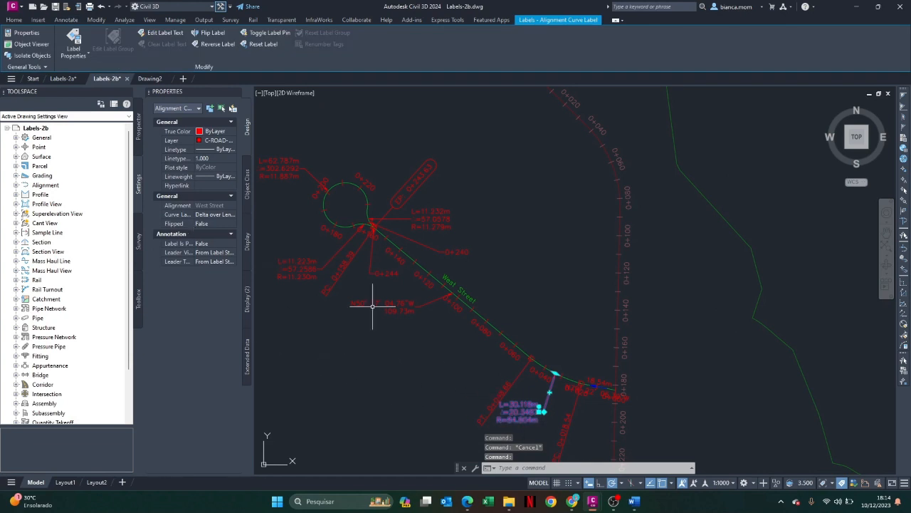
pyautogui.scroll(4, 528, 421)
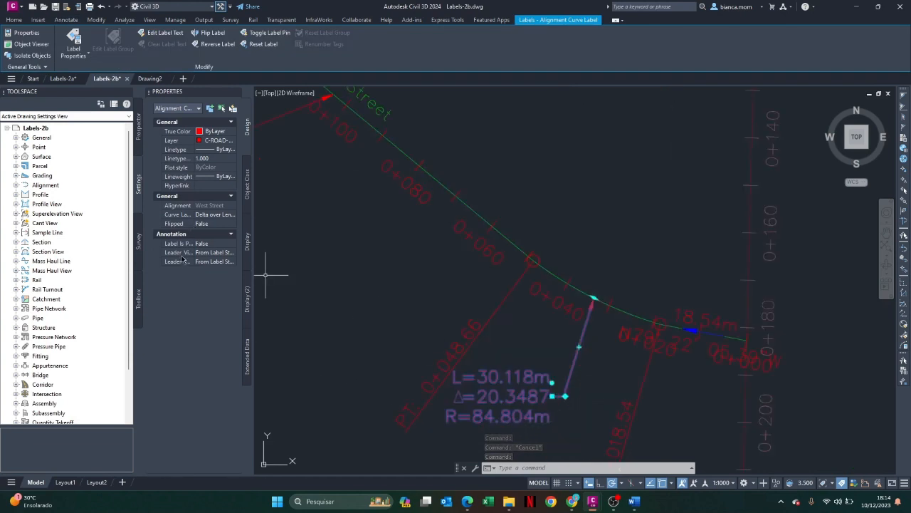
pyautogui.click(206, 217)
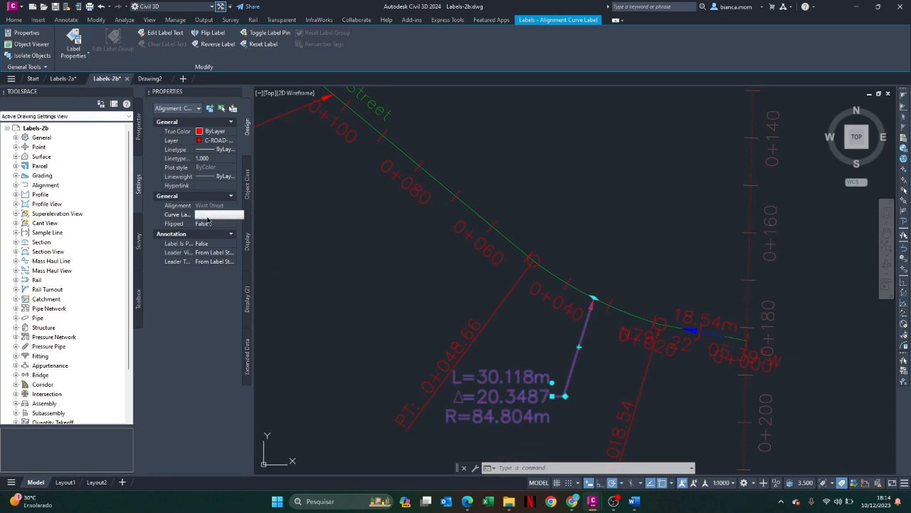
pyautogui.click(211, 216)
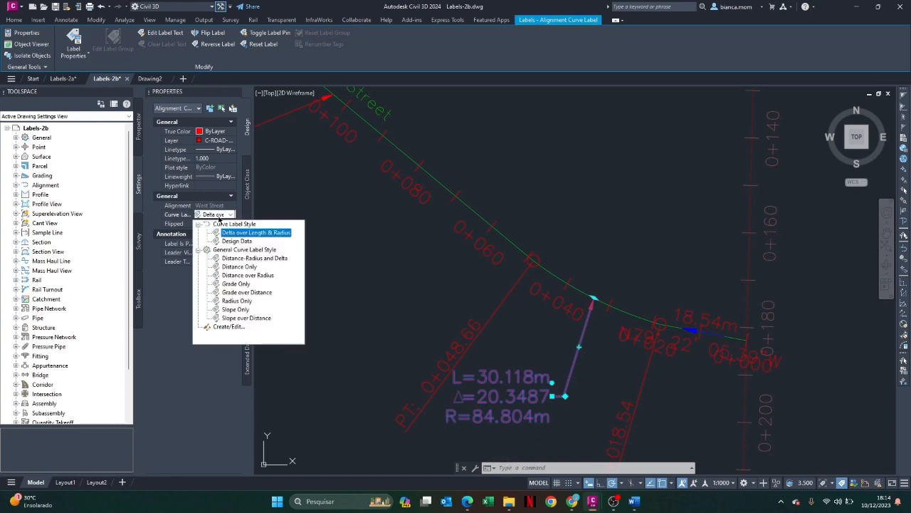
pyautogui.click(229, 242)
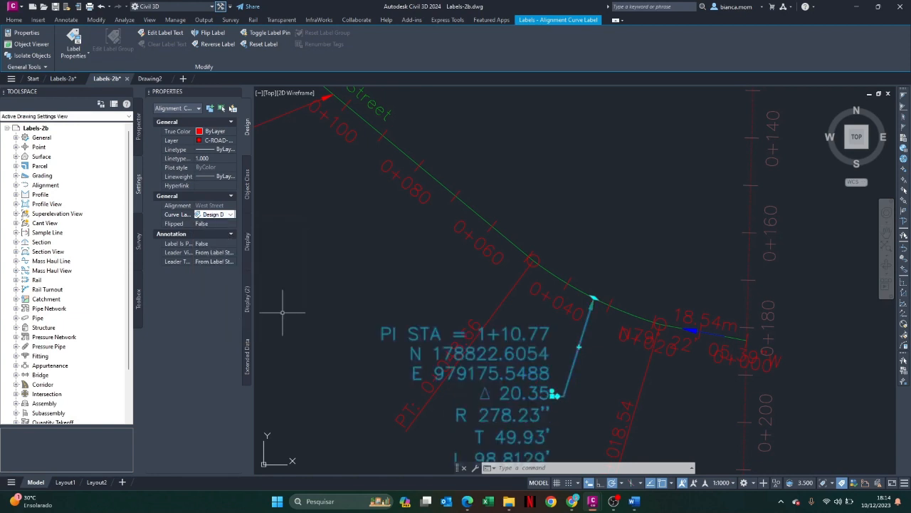
pyautogui.press('Escape')
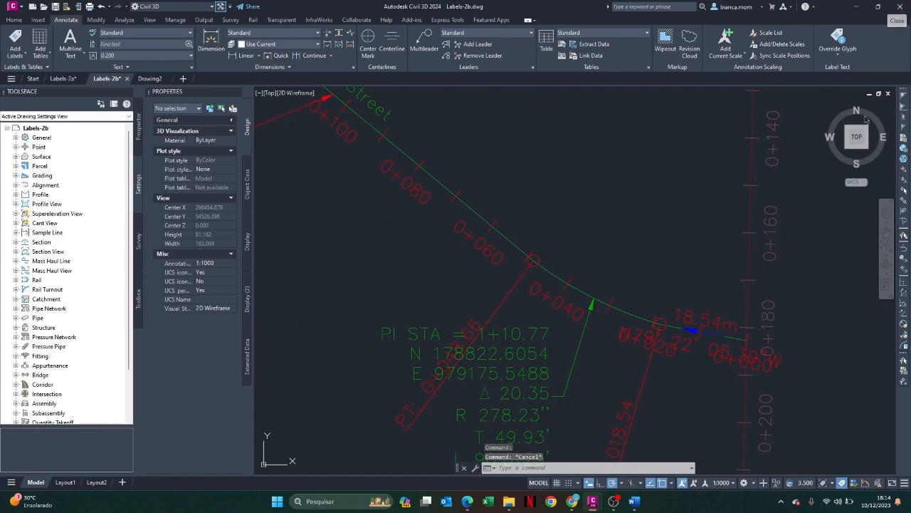
# Set the major station label style of the West Street station label group to Perpendicular with Line and clear the selection
pyautogui.scroll(-6, 558, 363)
pyautogui.scroll(6, 559, 363)
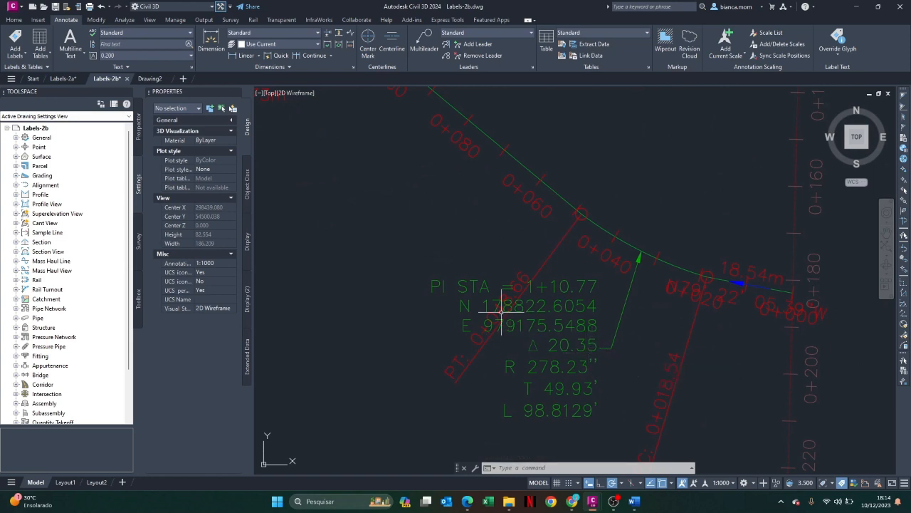
pyautogui.click(609, 256)
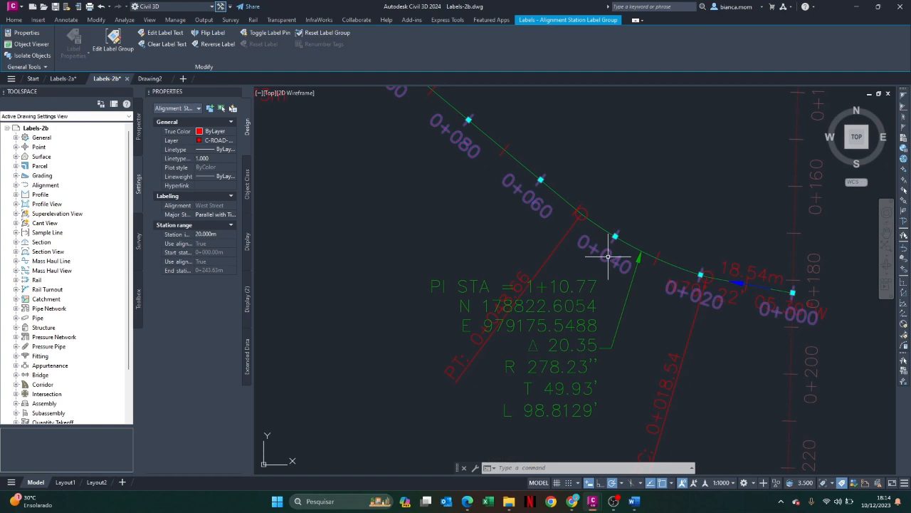
pyautogui.rightClick(608, 256)
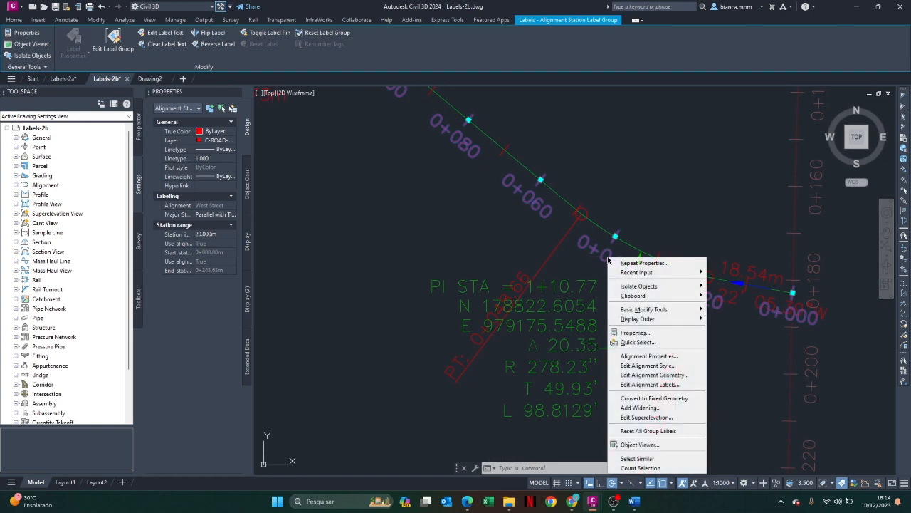
pyautogui.click(638, 333)
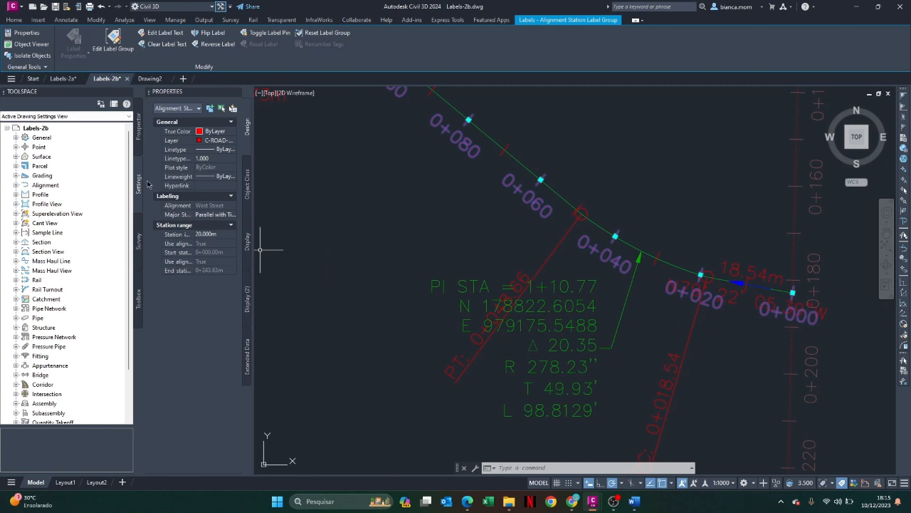
pyautogui.click(212, 215)
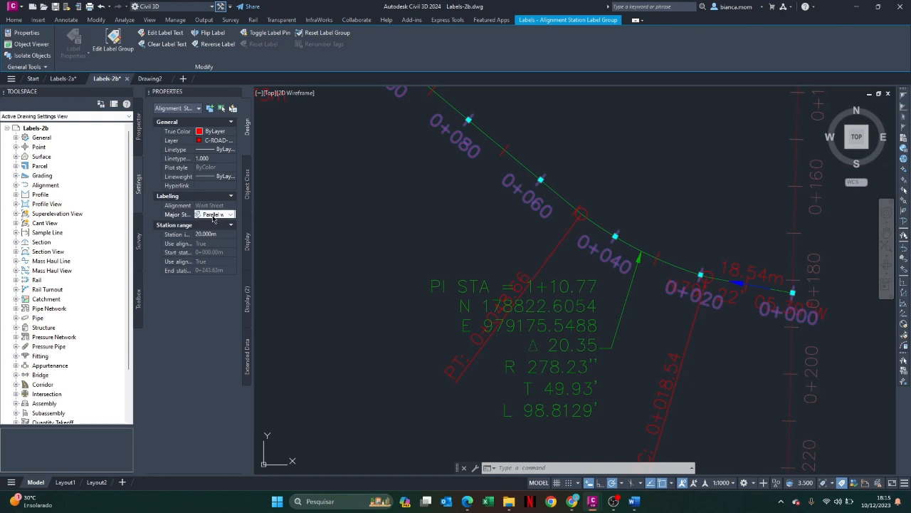
pyautogui.click(213, 216)
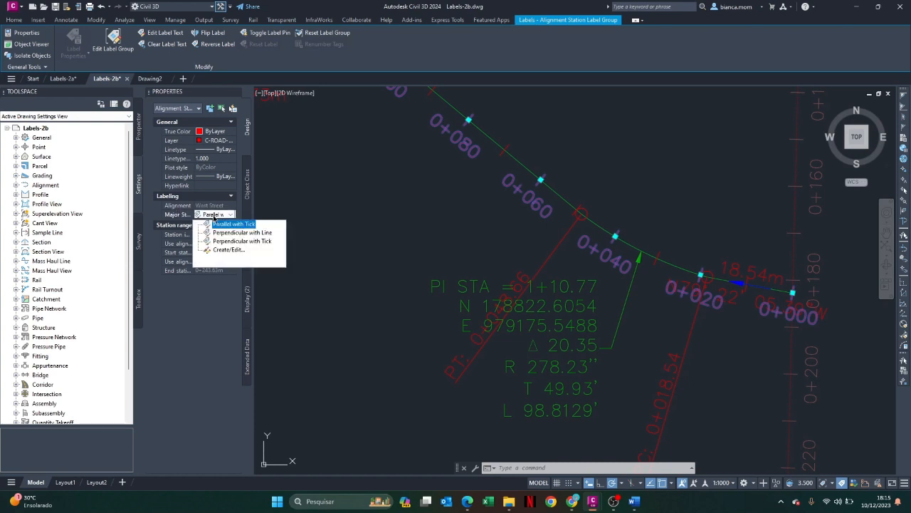
pyautogui.click(227, 233)
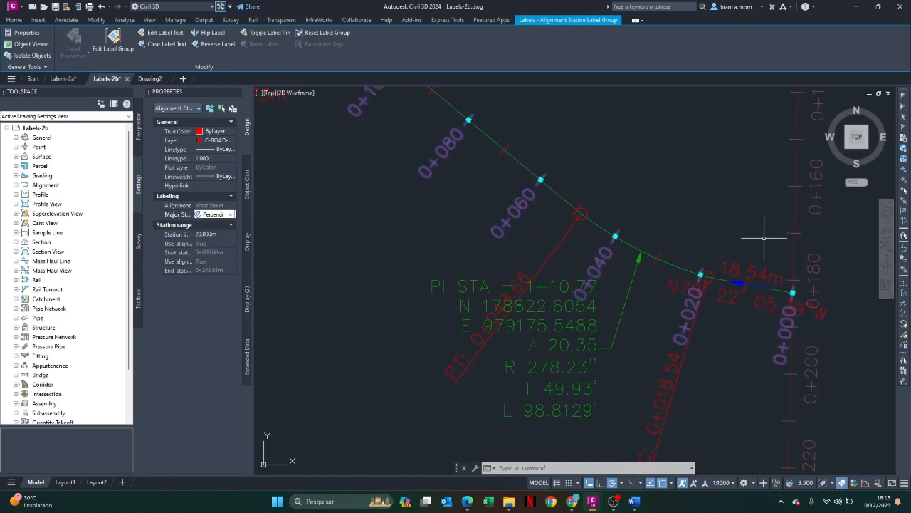
pyautogui.moveTo(764, 238)
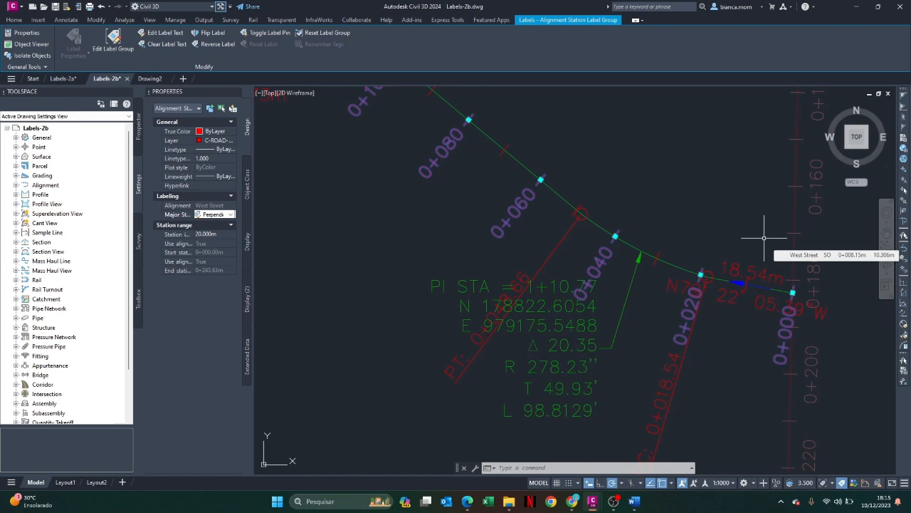
pyautogui.press('Escape')
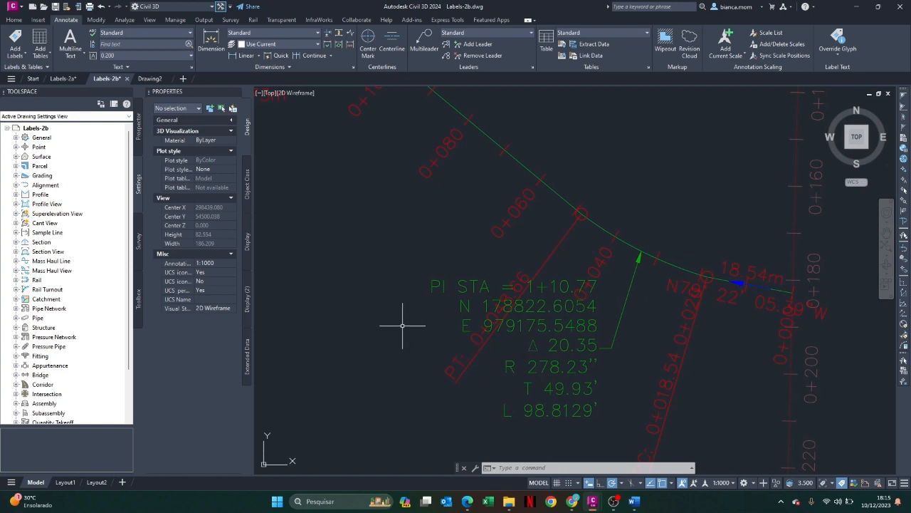
# Flip only the PC label at station 0+018.54 to the other side of West Street, close its properties, and deselect it
pyautogui.scroll(-4, 682, 350)
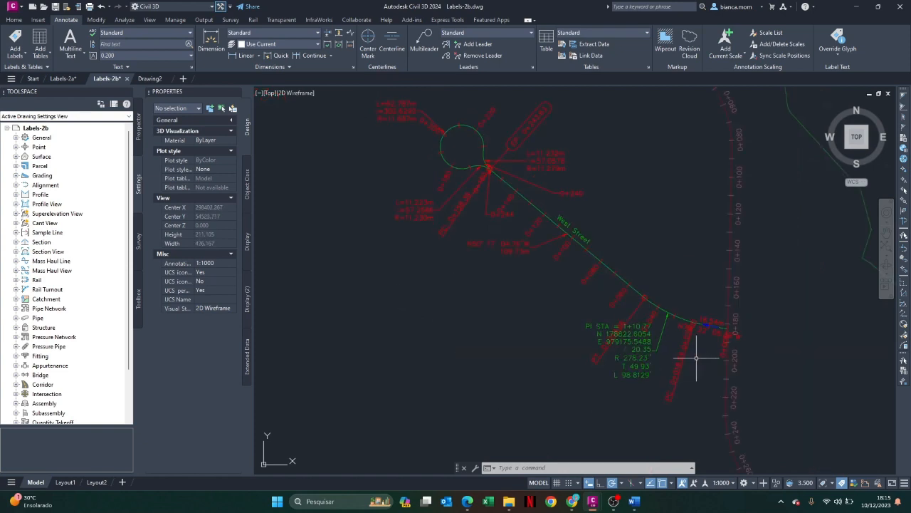
pyautogui.scroll(2, 694, 367)
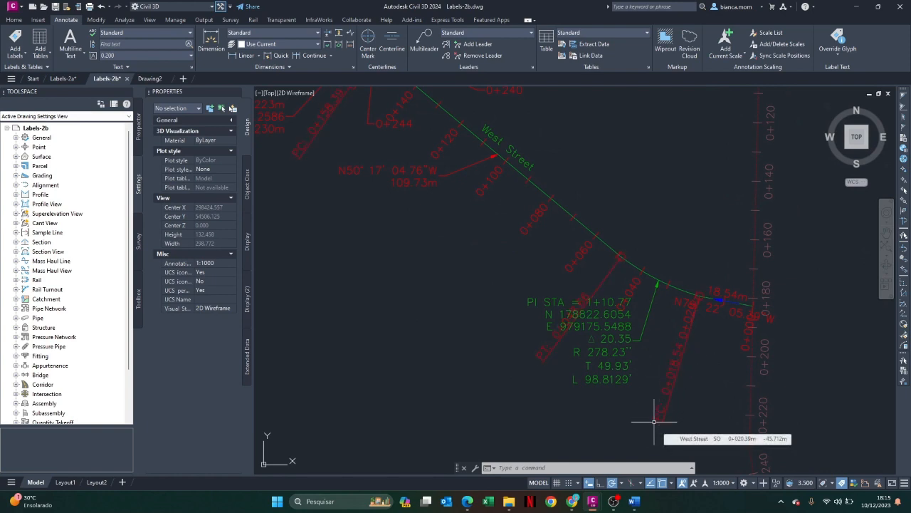
pyautogui.click(671, 369)
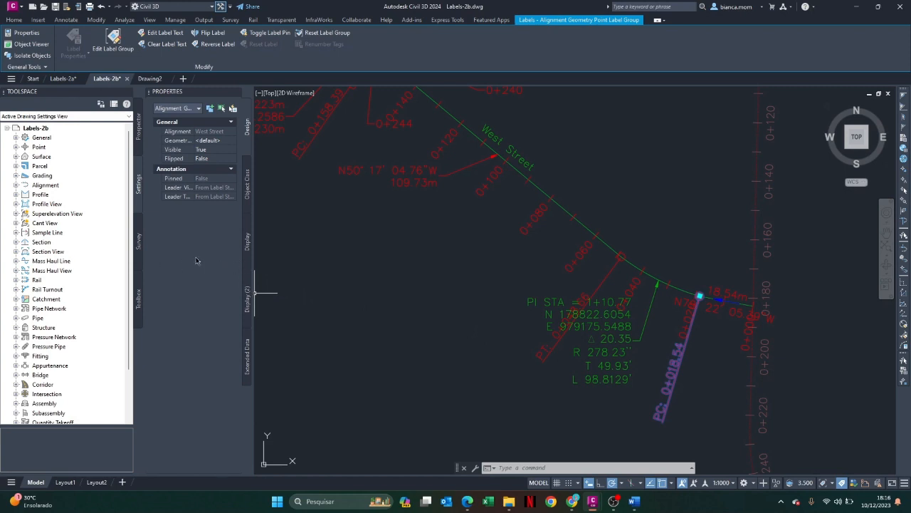
pyautogui.click(217, 142)
pyautogui.click(211, 157)
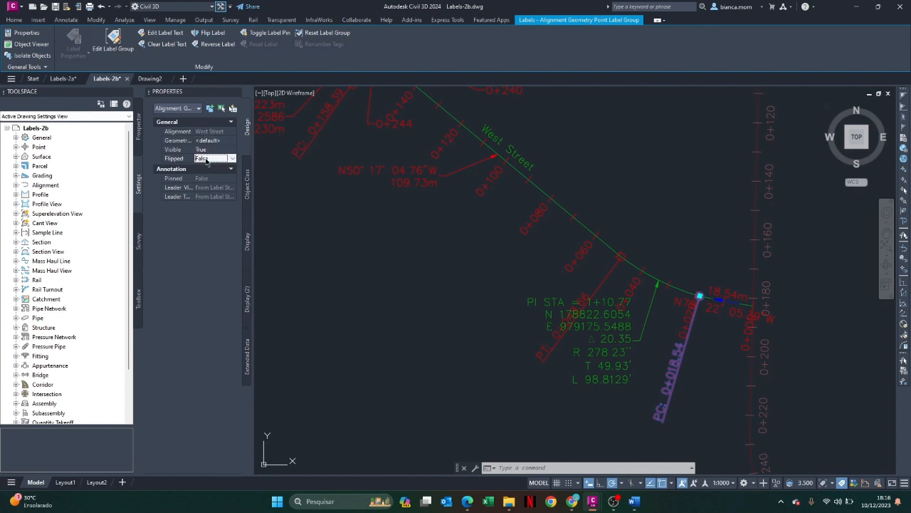
pyautogui.click(211, 157)
pyautogui.click(201, 178)
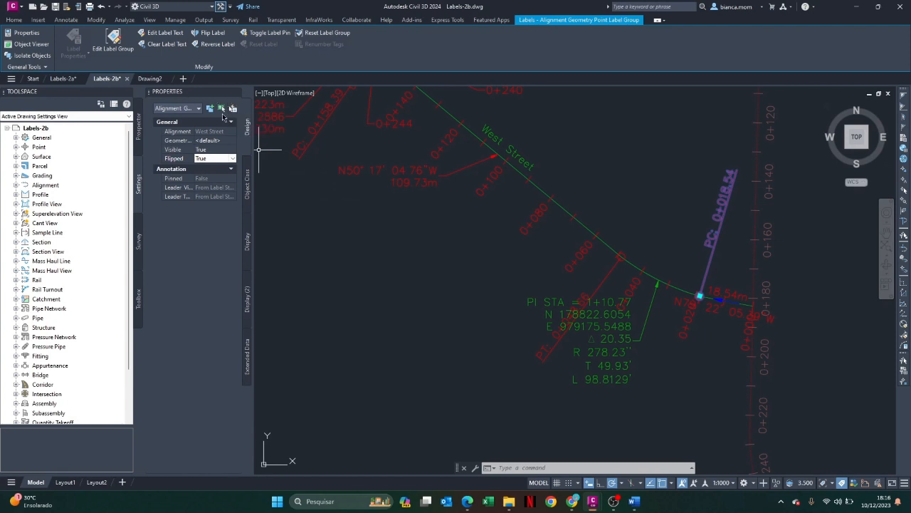
pyautogui.click(237, 93)
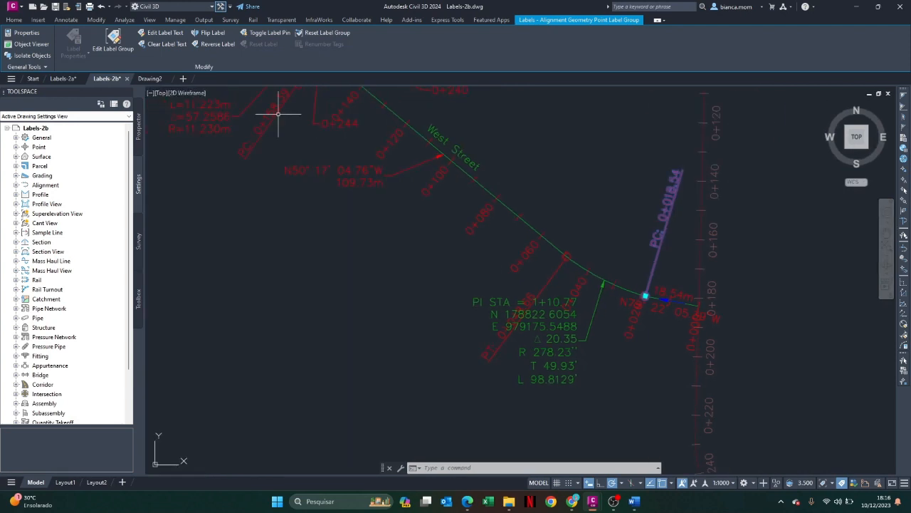
pyautogui.press('Escape')
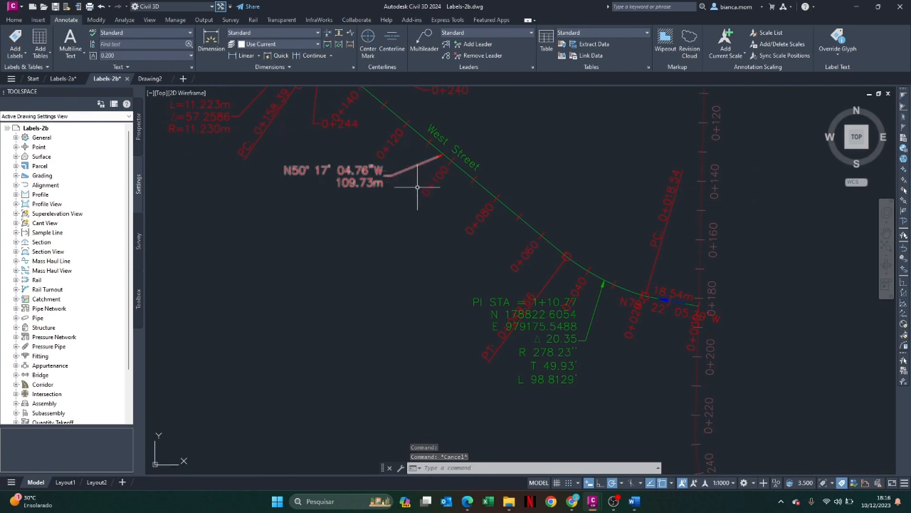
pyautogui.scroll(-2, 456, 178)
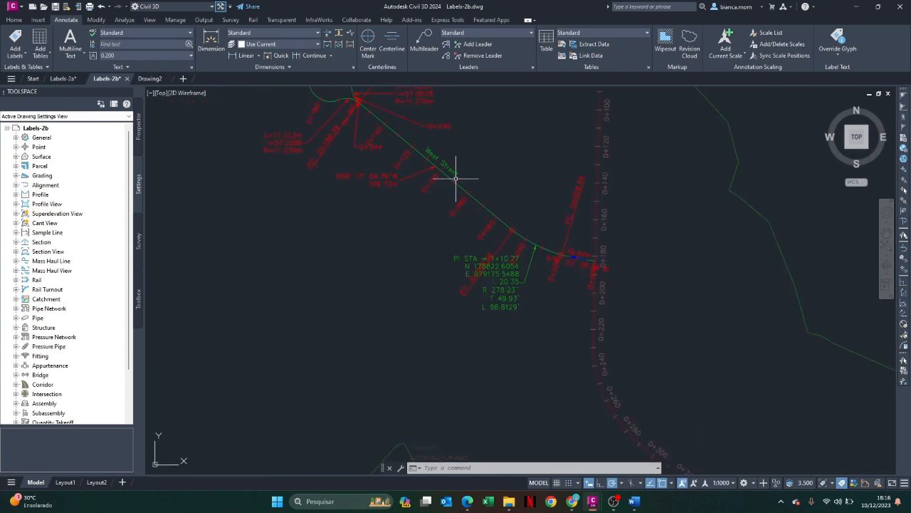
pyautogui.scroll(-2, 459, 167)
pyautogui.scroll(4, 468, 143)
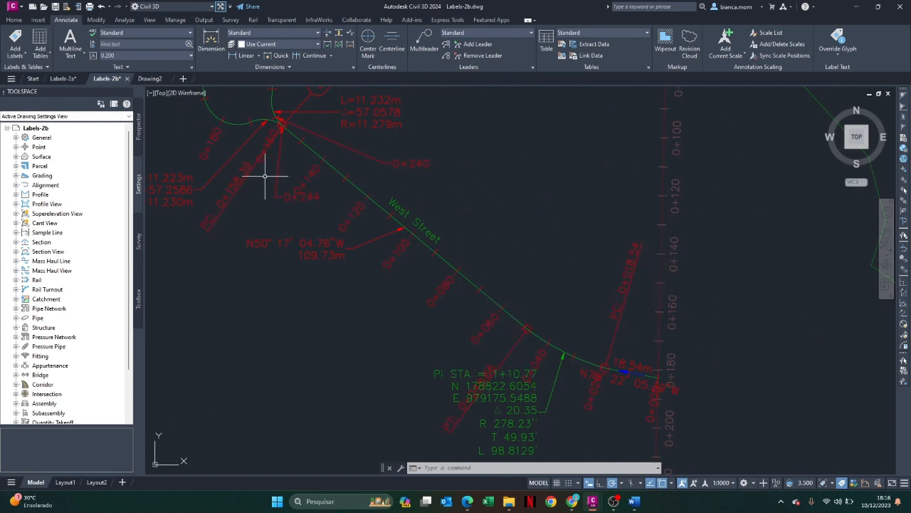
pyautogui.scroll(-2, 453, 211)
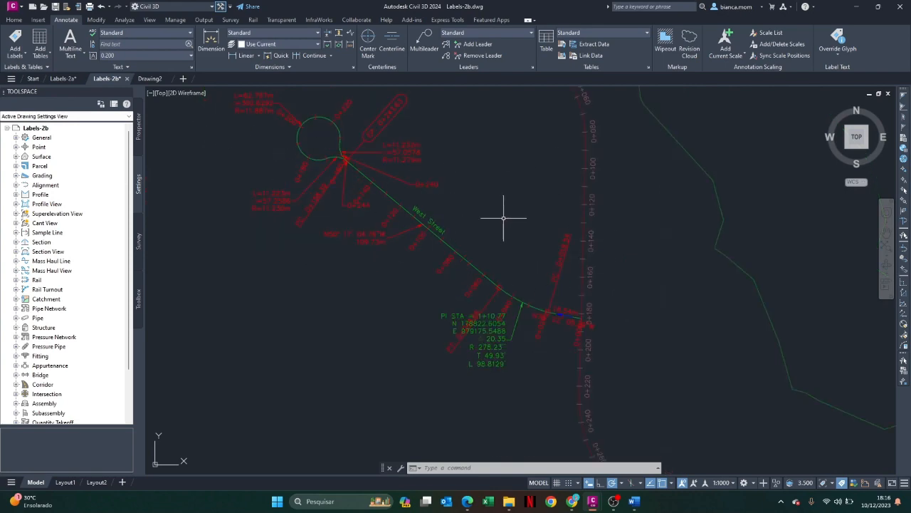